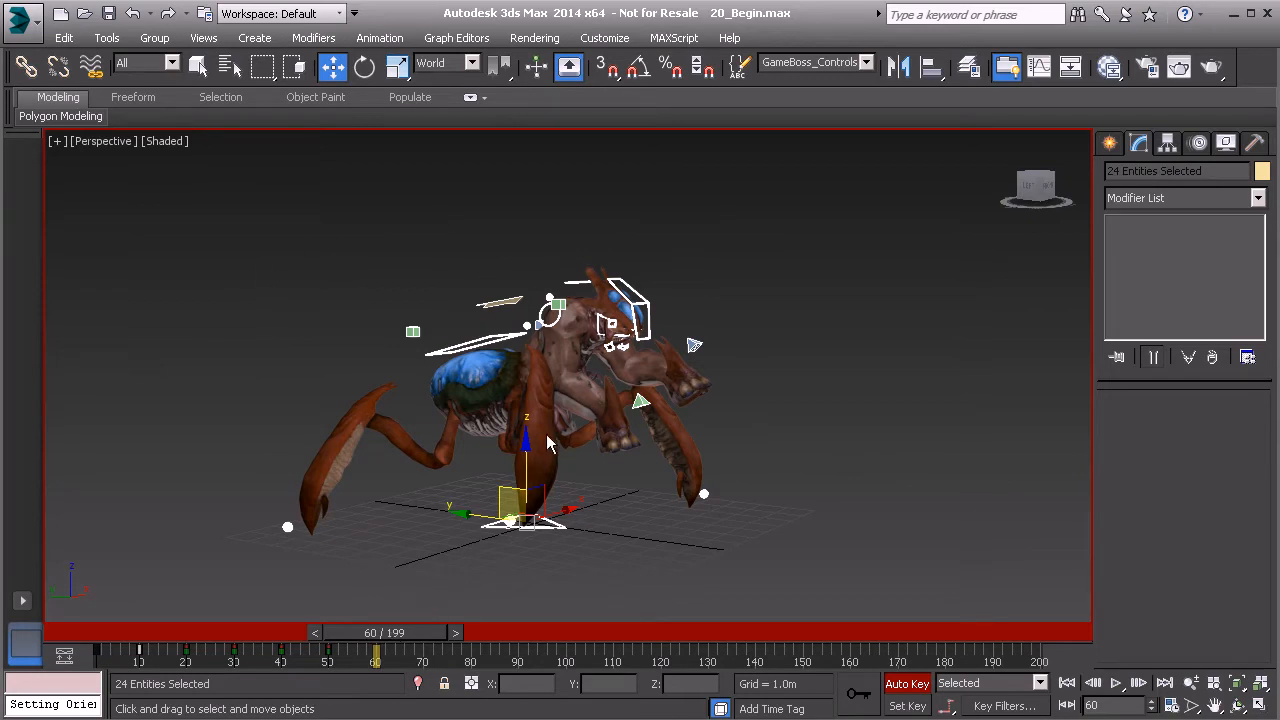
# - Reset the front right leg's foot control (Anim_R_Petiole_Leg01) at frame 60 with Transform To Zero
pyautogui.keyDown('alt'); pyautogui.moveTo(510, 458); pyautogui.dragTo(508, 336, button='middle'); pyautogui.keyUp('alt')
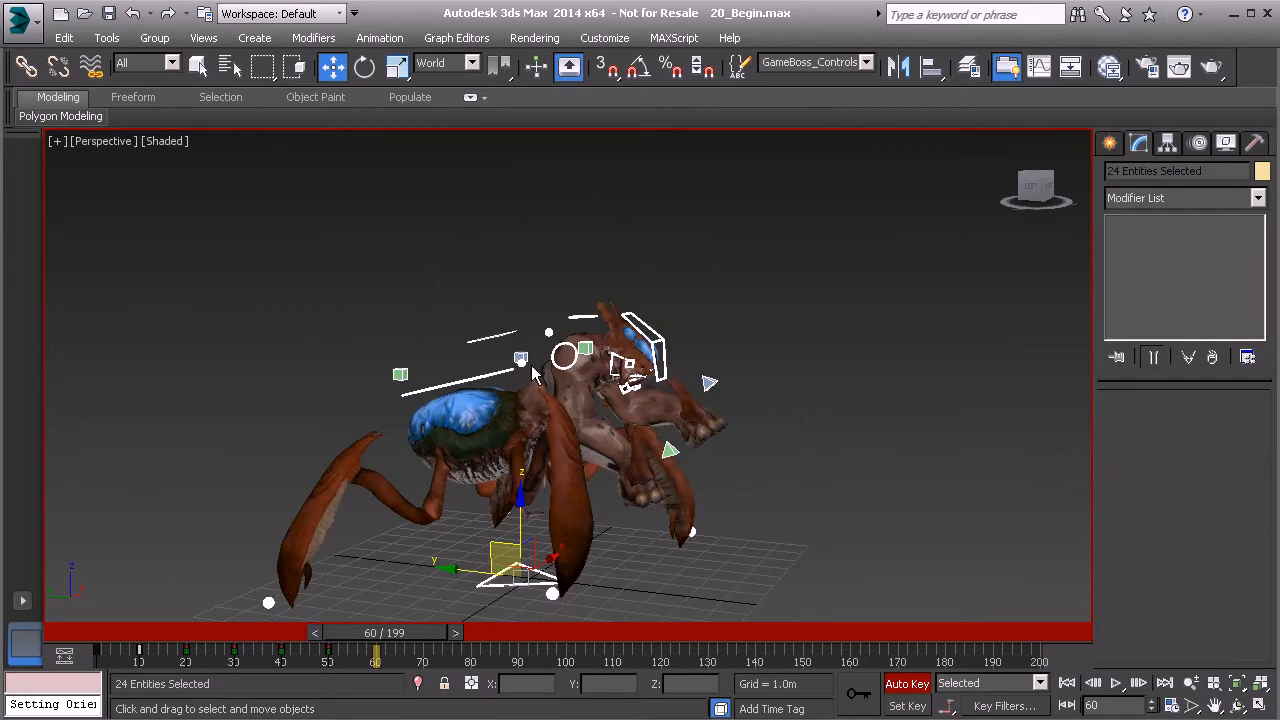
pyautogui.moveTo(513, 336); pyautogui.dragTo(535, 262, button='middle')
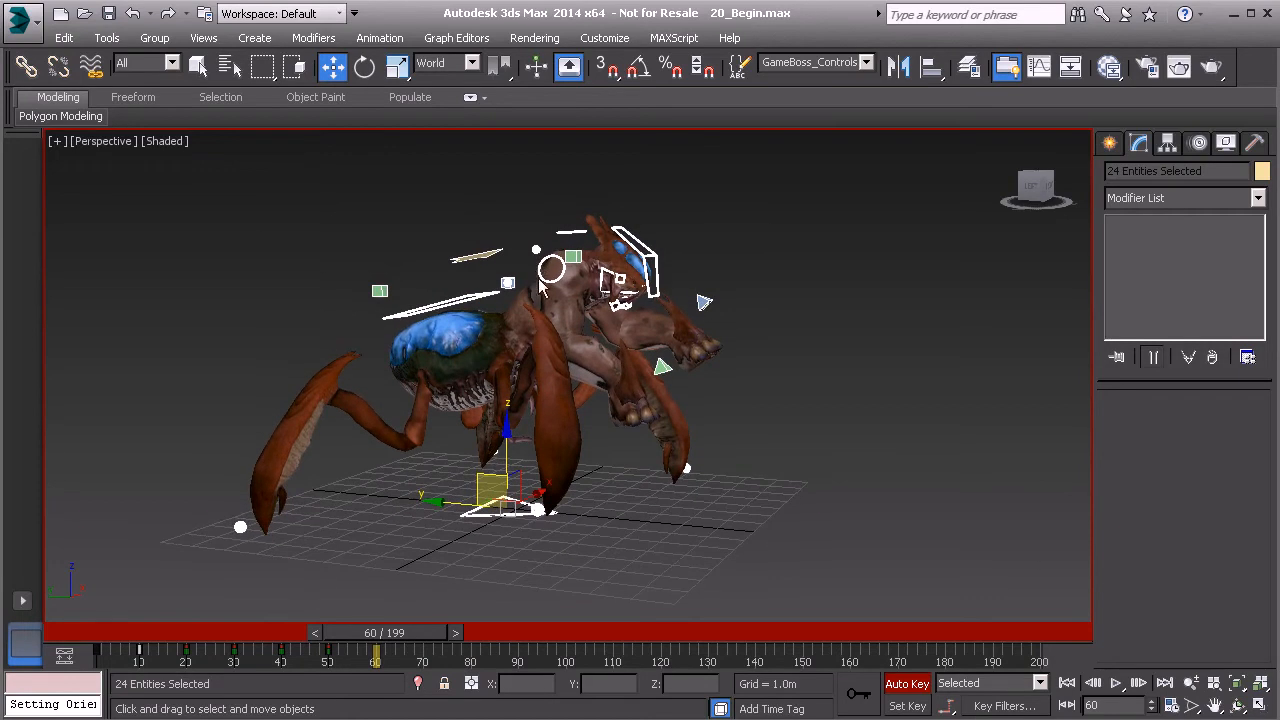
pyautogui.keyDown('alt'); pyautogui.moveTo(588, 498); pyautogui.dragTo(638, 510, button='middle'); pyautogui.keyUp('alt')
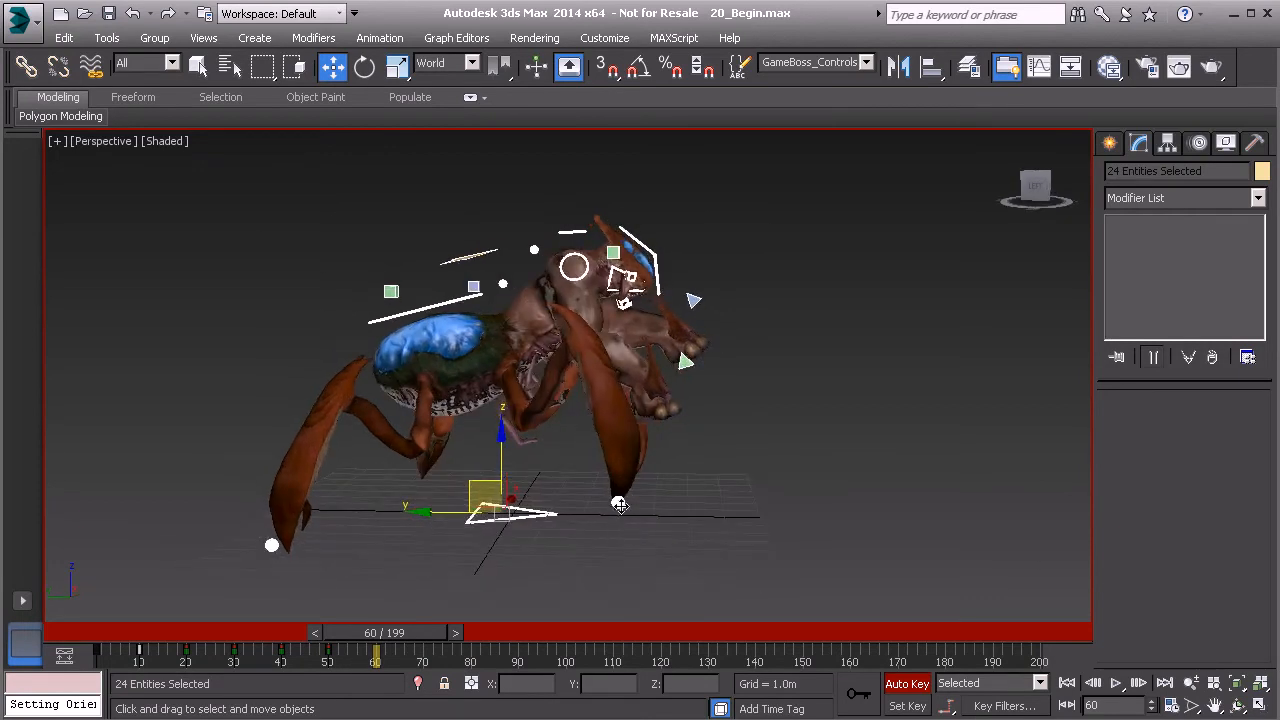
pyautogui.click(619, 504)
pyautogui.keyDown('alt'); pyautogui.moveTo(660, 517); pyautogui.dragTo(613, 497, button='middle'); pyautogui.keyUp('alt')
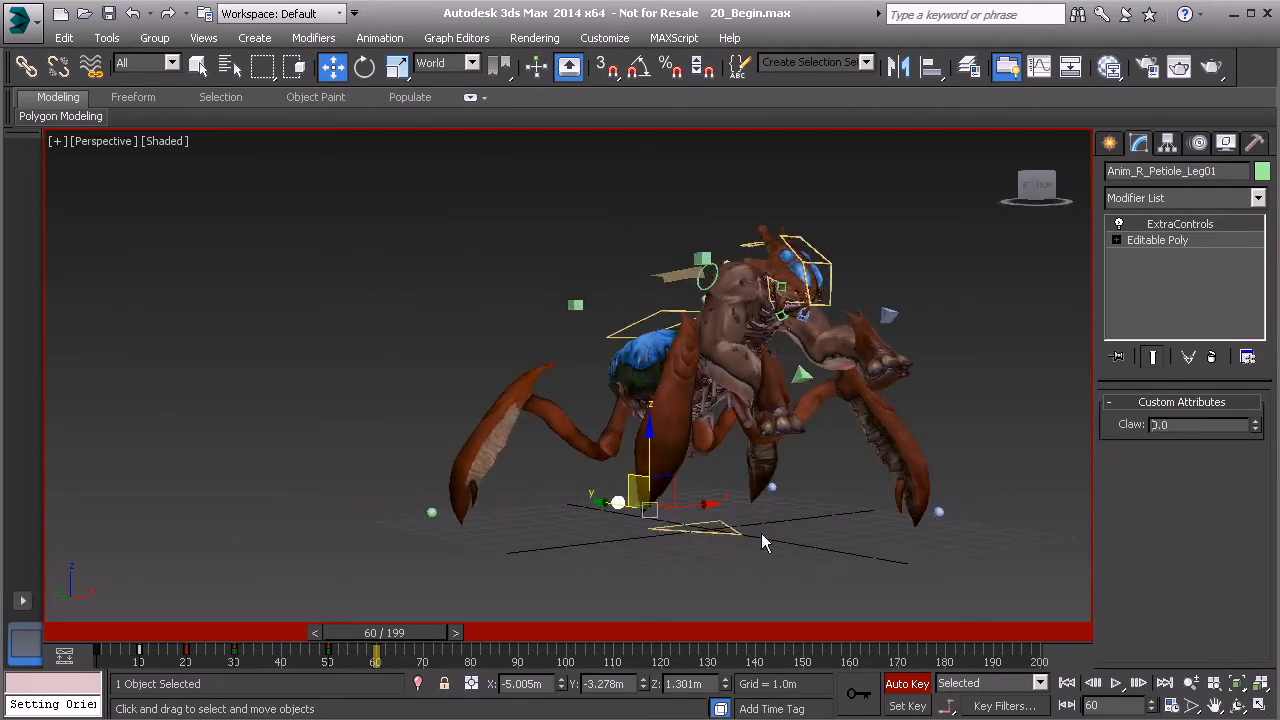
pyautogui.moveTo(704, 432); pyautogui.dragTo(620, 495, button='middle')
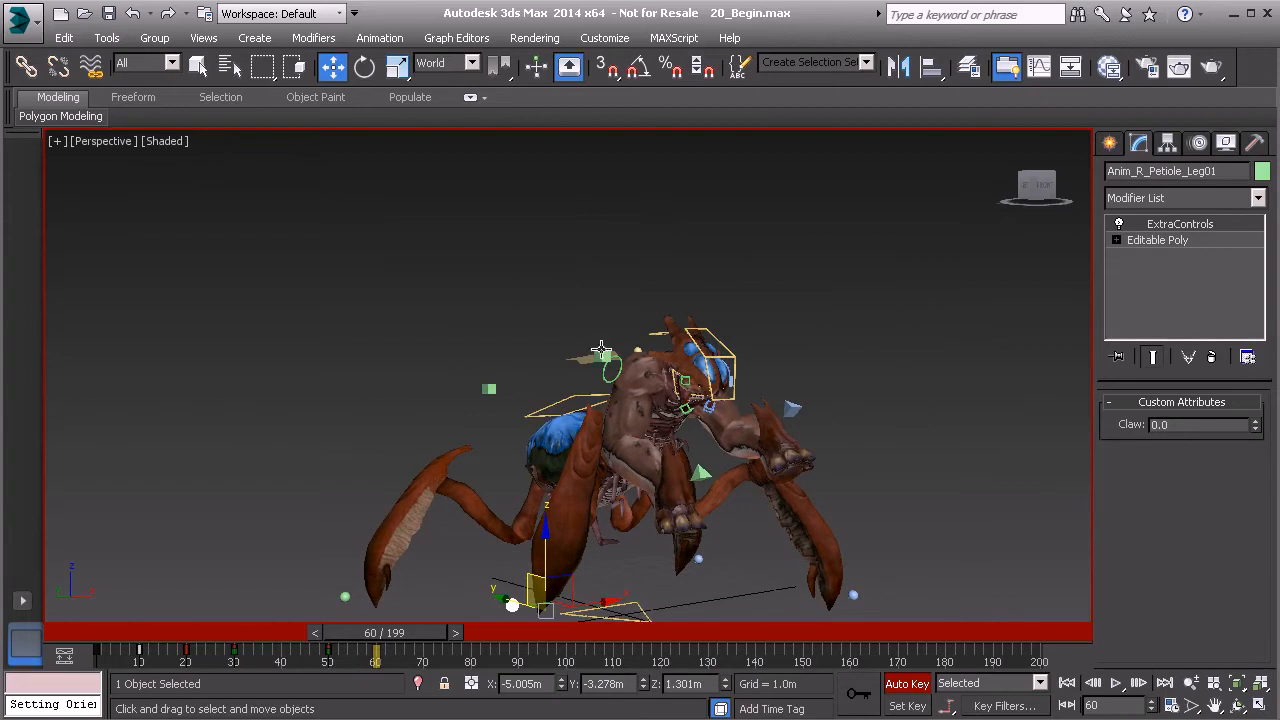
pyautogui.moveTo(538, 428); pyautogui.dragTo(548, 344, button='middle')
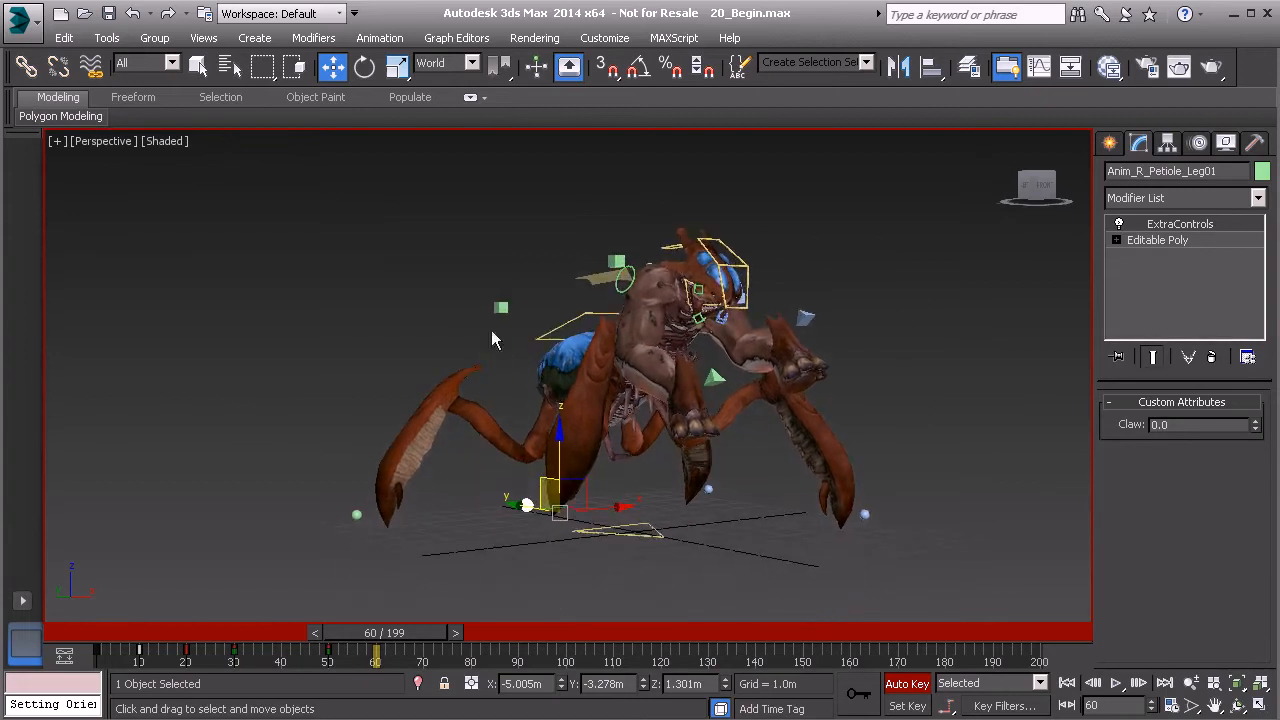
pyautogui.keyDown('alt'); pyautogui.rightClick(367, 248); pyautogui.keyUp('alt')
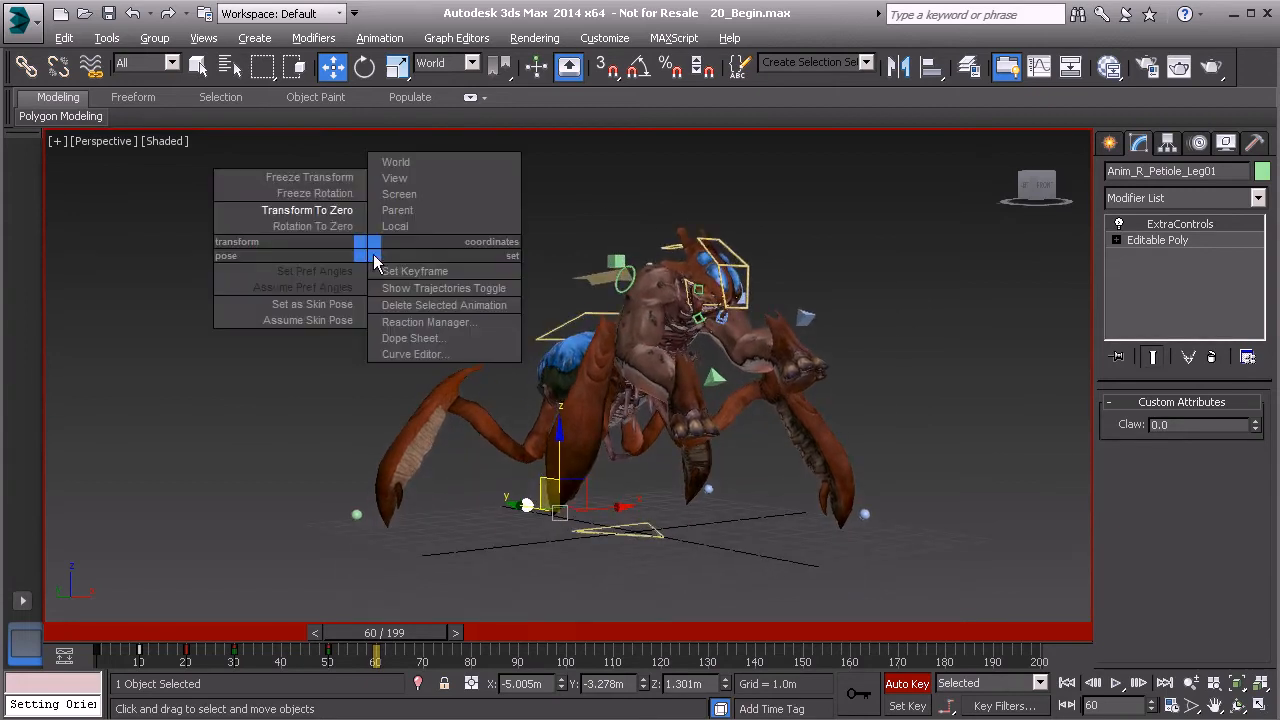
pyautogui.click(320, 212)
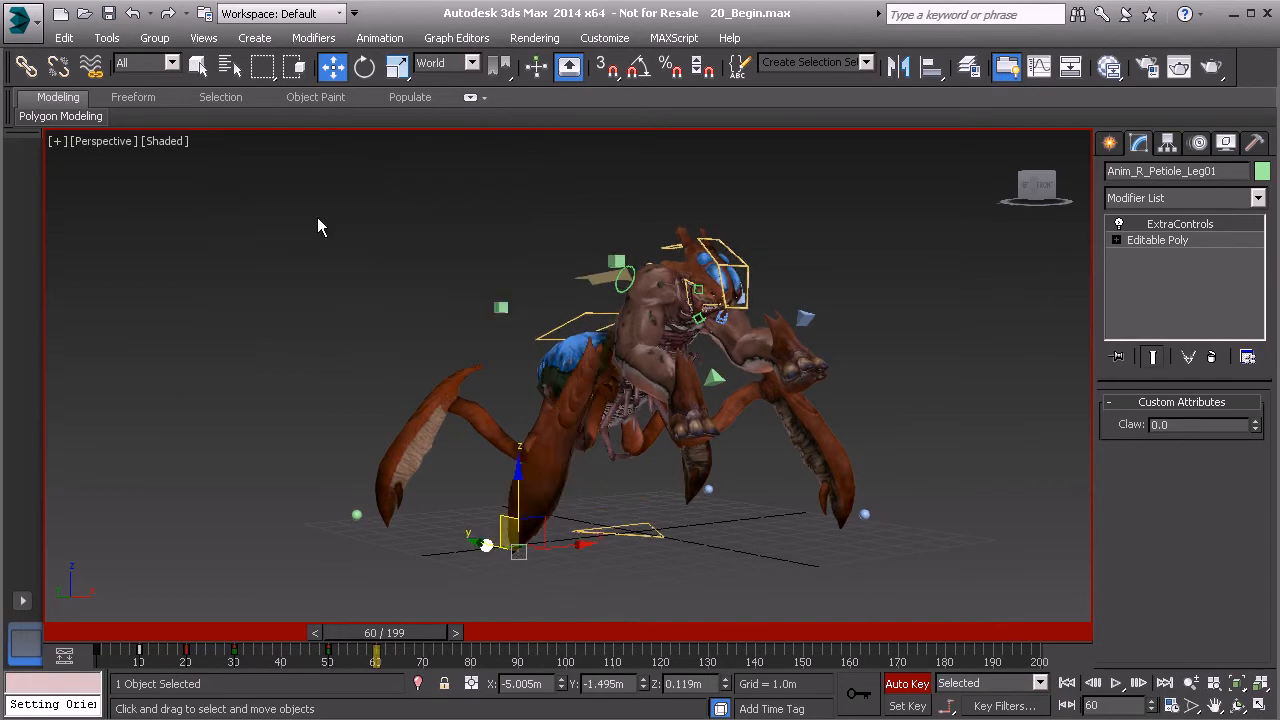
# - Move the front right leg's foot control forward along Y to about -3.45 m
pyautogui.keyDown('alt'); pyautogui.moveTo(600, 408); pyautogui.dragTo(688, 455, button='middle'); pyautogui.keyUp('alt')
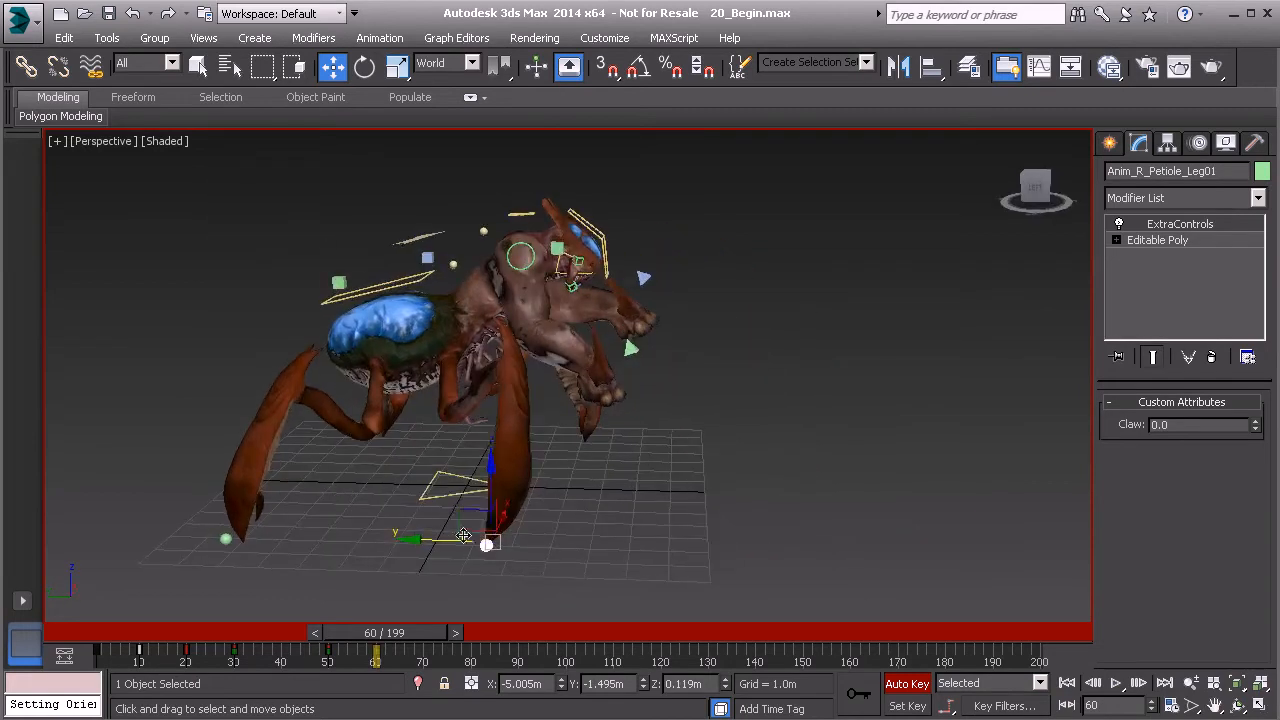
pyautogui.moveTo(411, 538); pyautogui.dragTo(488, 541)
pyautogui.moveTo(445, 375); pyautogui.dragTo(588, 313, button='middle')
pyautogui.moveTo(638, 376); pyautogui.dragTo(630, 370, button='middle')
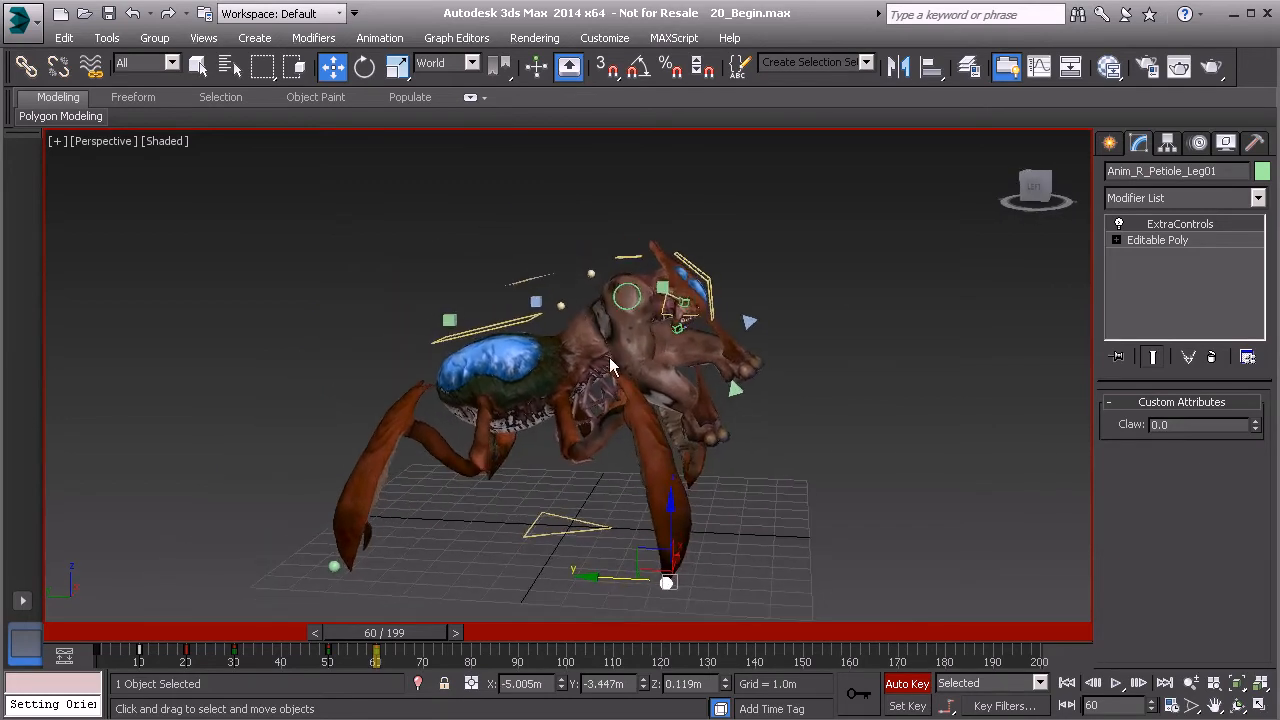
# - Recall the GameBoss_Controls selection set and set keys for all its controls at frame 60
pyautogui.click(866, 62)
pyautogui.click(829, 80)
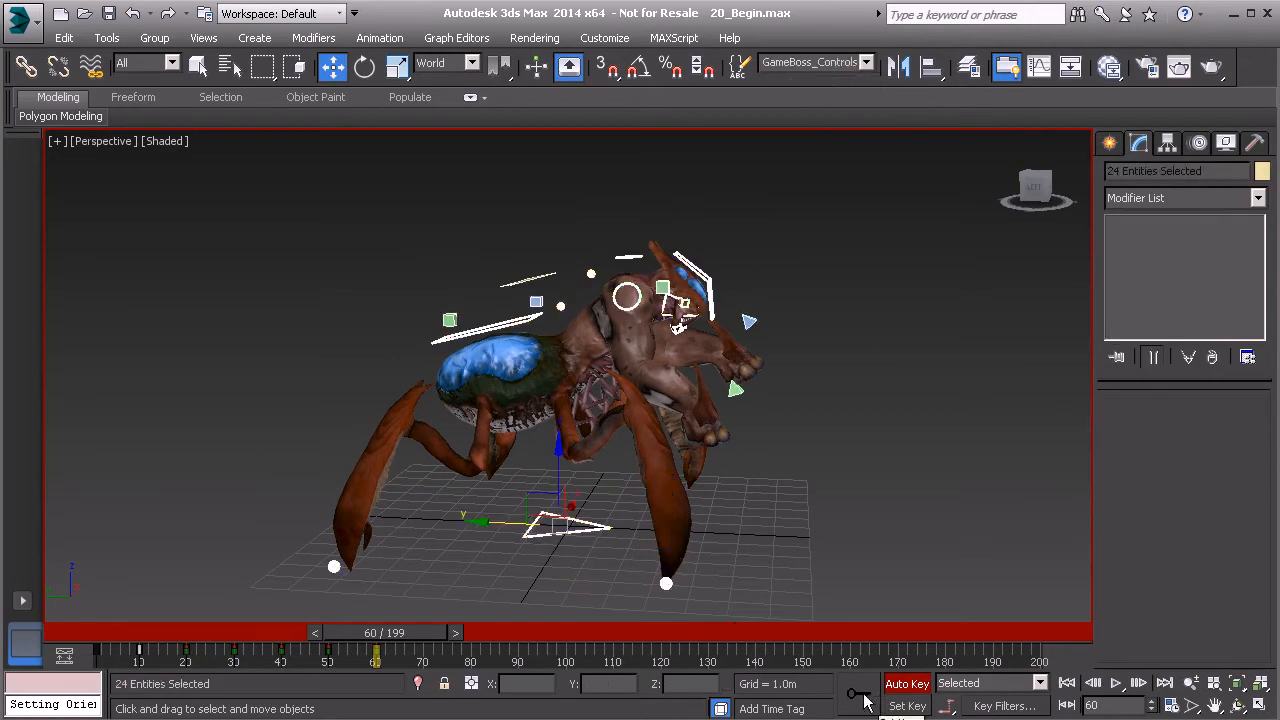
pyautogui.keyDown('alt'); pyautogui.moveTo(665, 403); pyautogui.dragTo(594, 157, button='middle'); pyautogui.keyUp('alt')
pyautogui.keyDown('alt'); pyautogui.moveTo(560, 313); pyautogui.dragTo(559, 341, button='middle'); pyautogui.keyUp('alt')
pyautogui.click(535, 316)
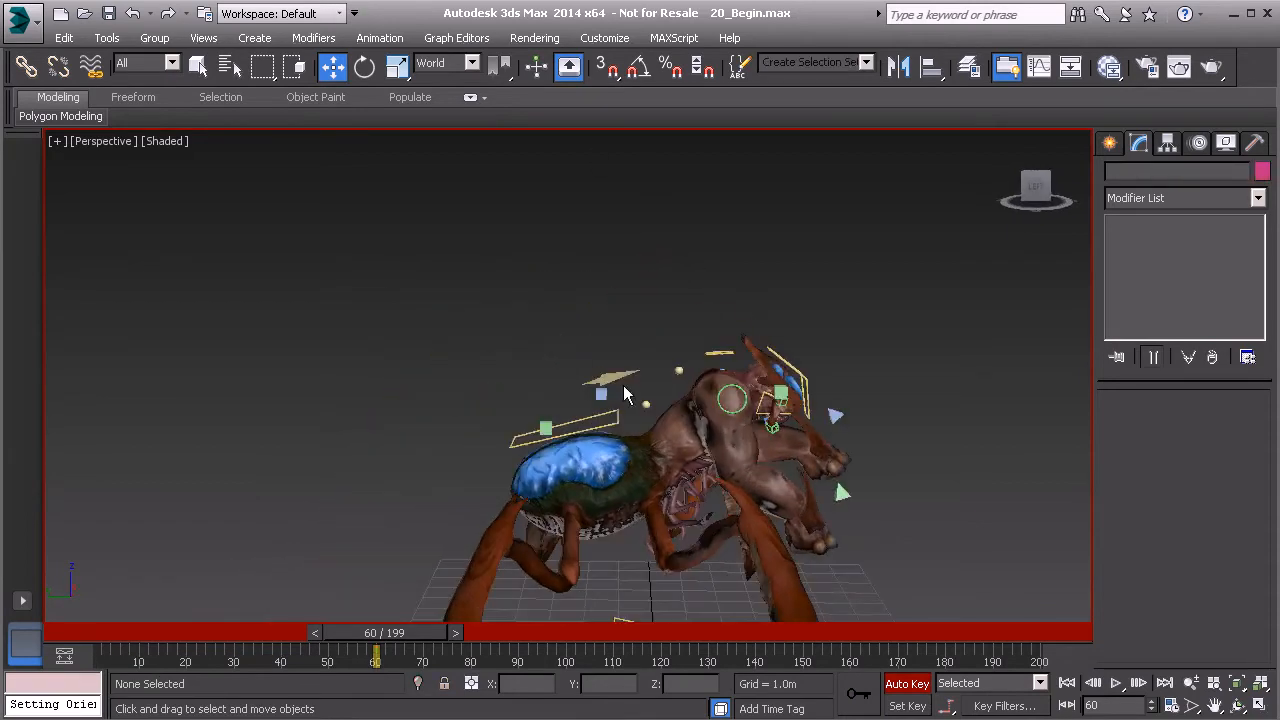
# - Raise the Anim_COG01 body control and rotate it back to about -30.5 degrees on X
pyautogui.click(620, 388)
pyautogui.moveTo(620, 388); pyautogui.dragTo(597, 374, button='middle')
pyautogui.keyDown('alt'); pyautogui.moveTo(549, 422); pyautogui.dragTo(537, 258, button='middle'); pyautogui.keyUp('alt')
pyautogui.moveTo(525, 368); pyautogui.dragTo(547, 342, button='middle')
pyautogui.keyDown('alt'); pyautogui.moveTo(547, 342); pyautogui.dragTo(547, 308, button='middle'); pyautogui.keyUp('alt')
pyautogui.moveTo(547, 313); pyautogui.dragTo(550, 255)
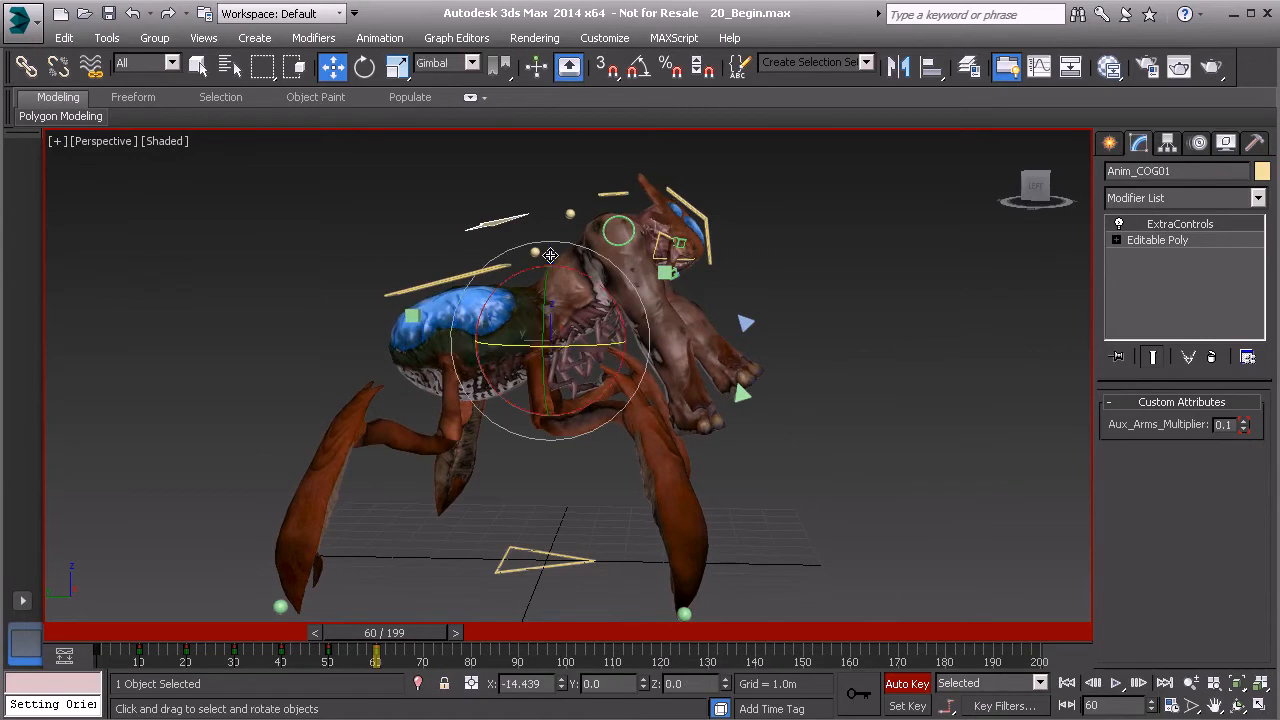
pyautogui.press('e')
pyautogui.moveTo(594, 281); pyautogui.dragTo(561, 268)
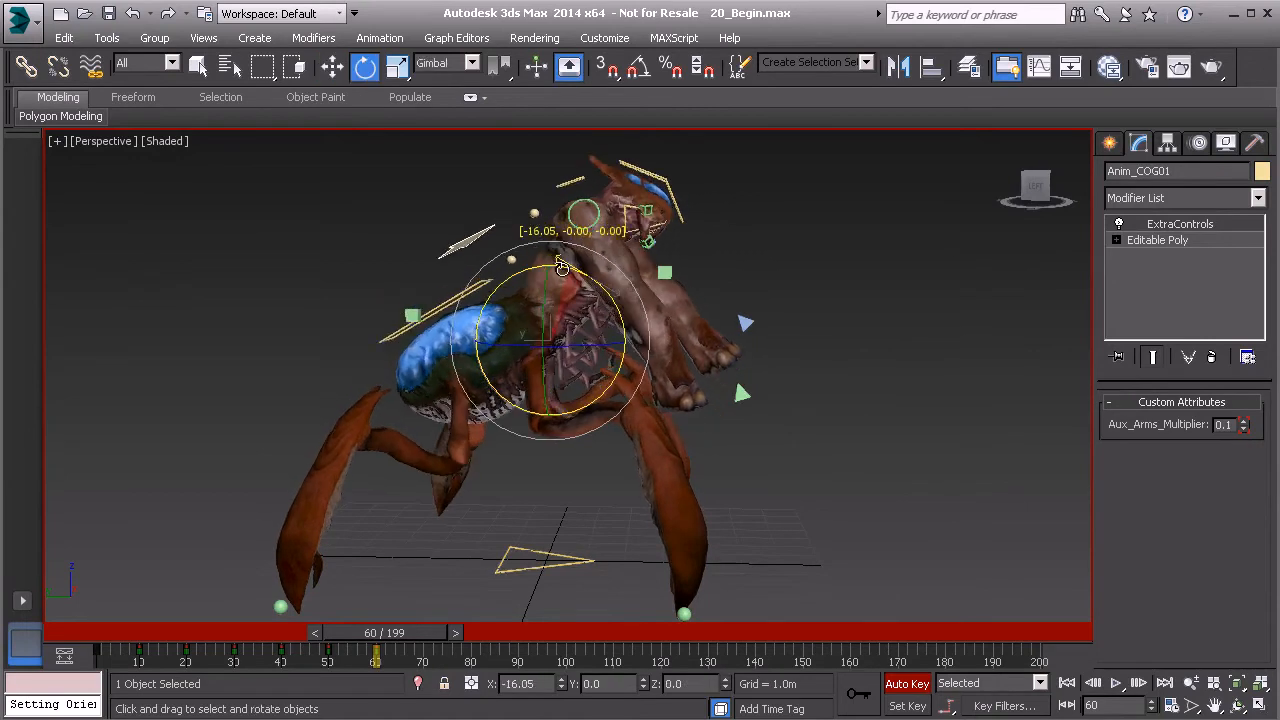
pyautogui.moveTo(574, 294); pyautogui.dragTo(596, 317, button='middle')
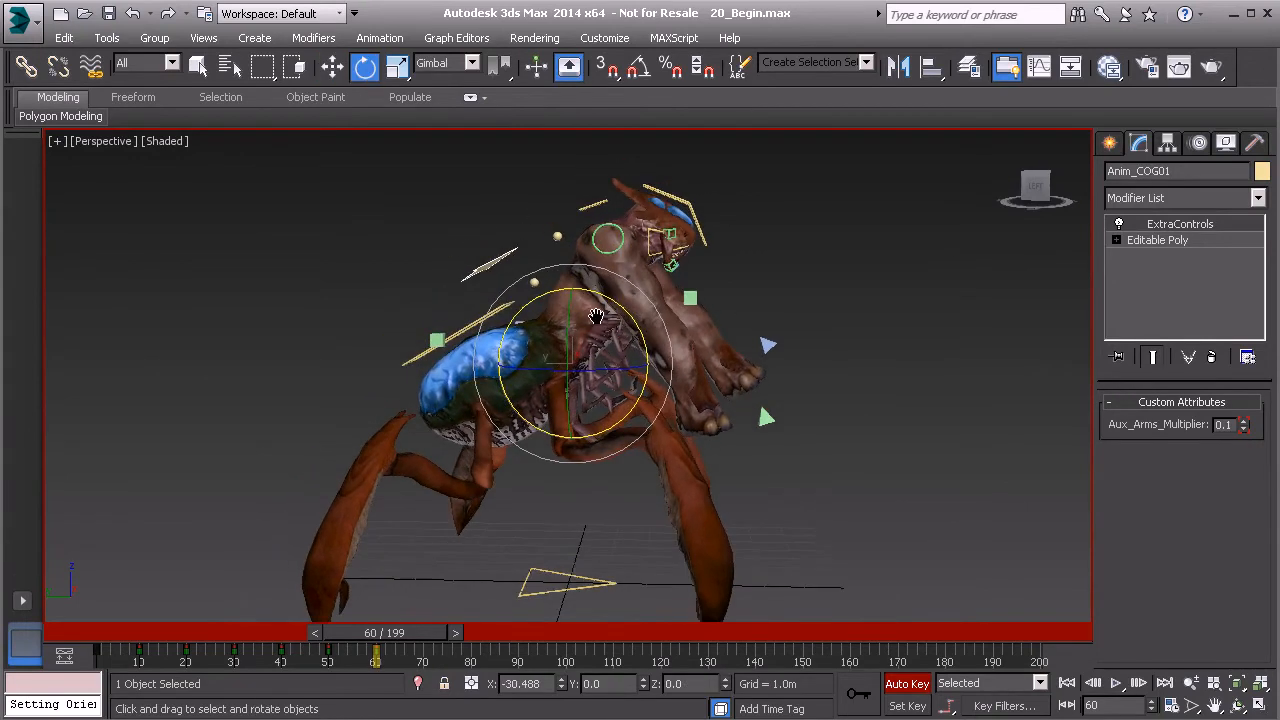
# - Select both spherical spine controls behind the torso and rotate them together to lean the upper body back
pyautogui.keyDown('alt'); pyautogui.moveTo(645, 354); pyautogui.dragTo(607, 181, button='middle'); pyautogui.keyUp('alt')
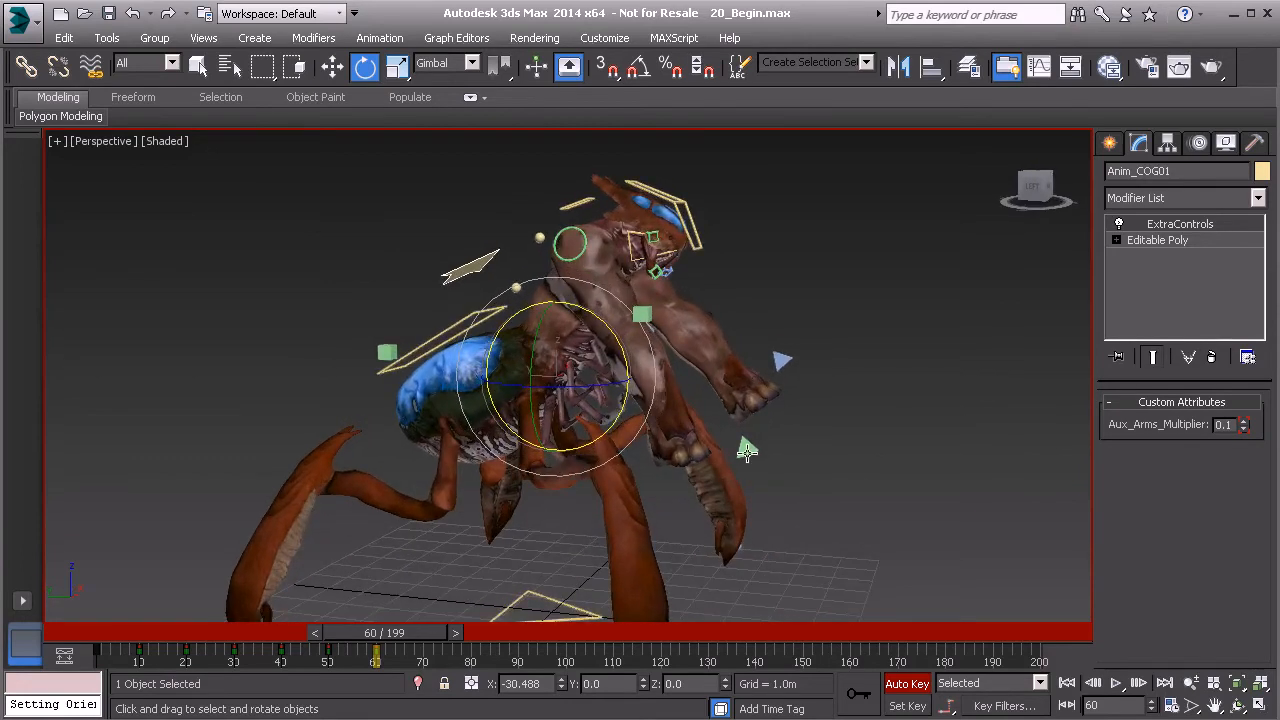
pyautogui.keyDown('alt'); pyautogui.moveTo(605, 293); pyautogui.dragTo(582, 274, button='middle'); pyautogui.keyUp('alt')
pyautogui.click(521, 288)
pyautogui.moveTo(542, 229); pyautogui.dragTo(527, 320, button='middle')
pyautogui.scroll(2, 527, 320)
pyautogui.keyDown('ctrl'); pyautogui.click(526, 327); pyautogui.keyUp('ctrl')
pyautogui.keyDown('alt'); pyautogui.moveTo(602, 362); pyautogui.dragTo(613, 324, button='middle'); pyautogui.keyUp('alt')
pyautogui.moveTo(606, 381); pyautogui.dragTo(578, 366)
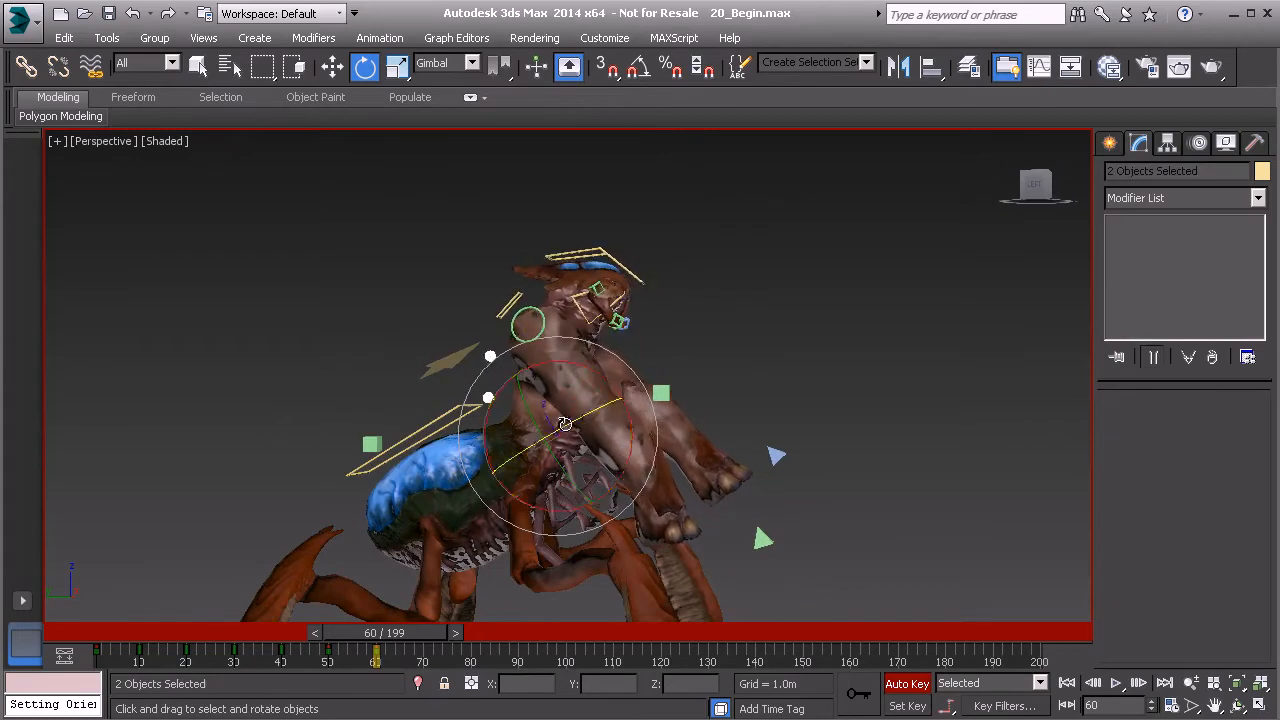
# - Rotate the Anim_Neck01 control back to about -20.5 degrees on X and tilt the Anim_Head01 control slightly forward
pyautogui.keyDown('alt'); pyautogui.moveTo(562, 333); pyautogui.dragTo(629, 394, button='middle'); pyautogui.keyUp('alt')
pyautogui.keyDown('alt'); pyautogui.moveTo(648, 349); pyautogui.dragTo(674, 422, button='middle'); pyautogui.keyUp('alt')
pyautogui.scroll(5, 637, 368)
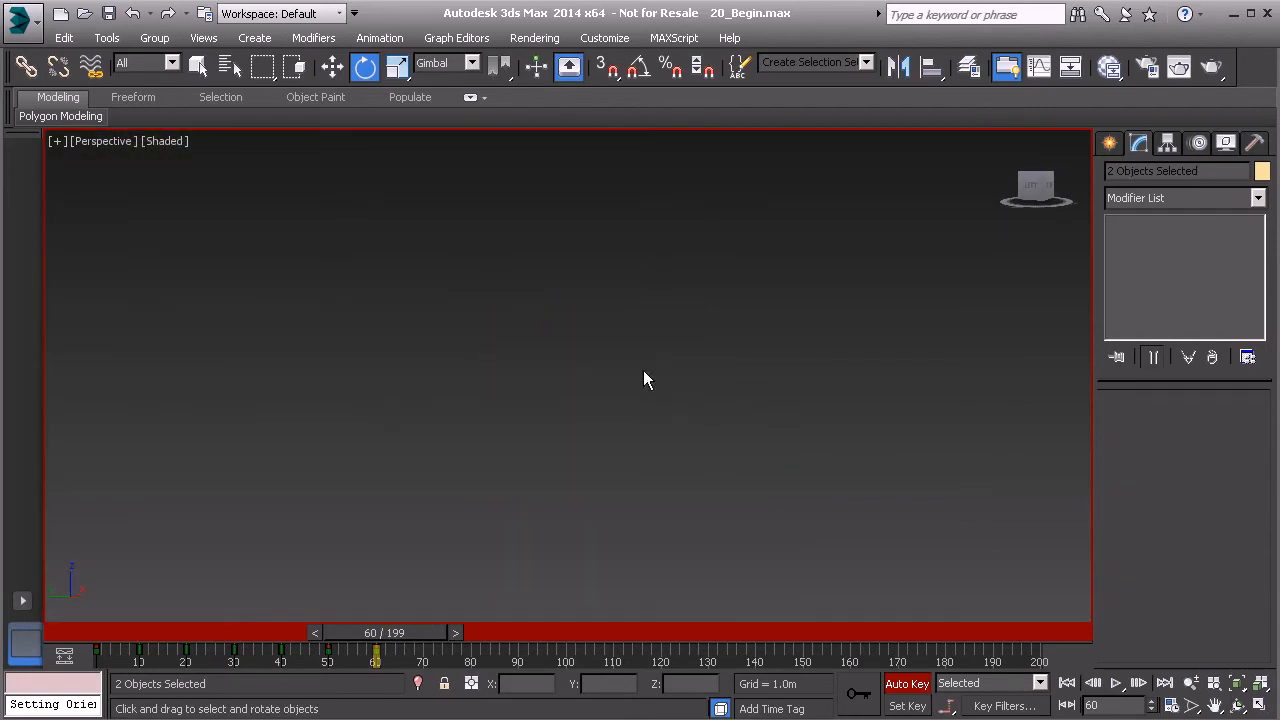
pyautogui.hotkey('shift', 'z')
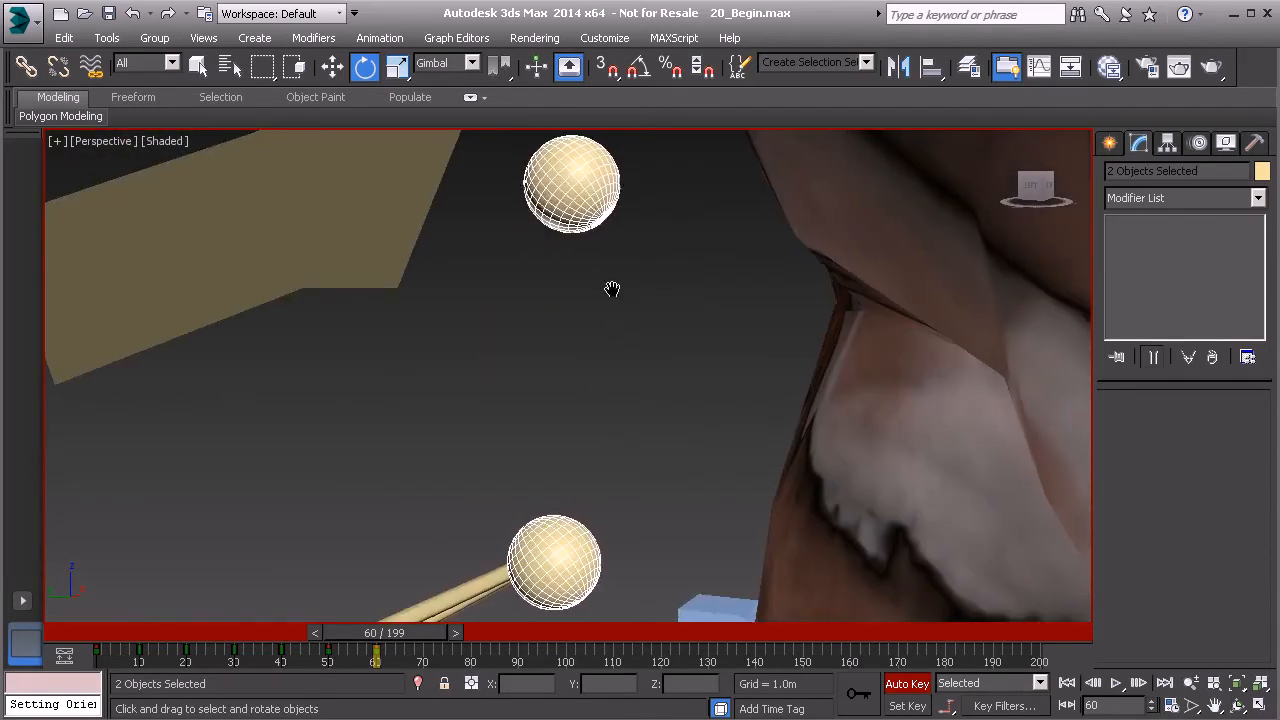
pyautogui.scroll(-5, 608, 297)
pyautogui.moveTo(684, 258); pyautogui.dragTo(553, 475, button='middle')
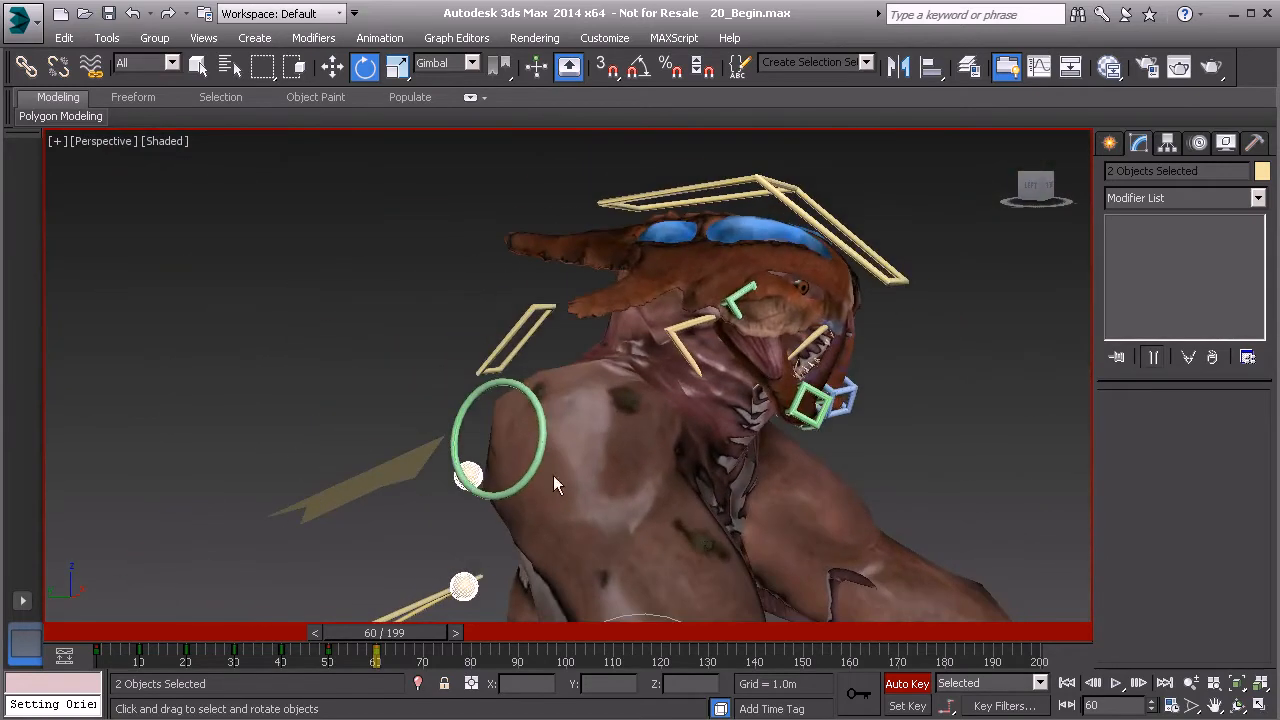
pyautogui.click(558, 318)
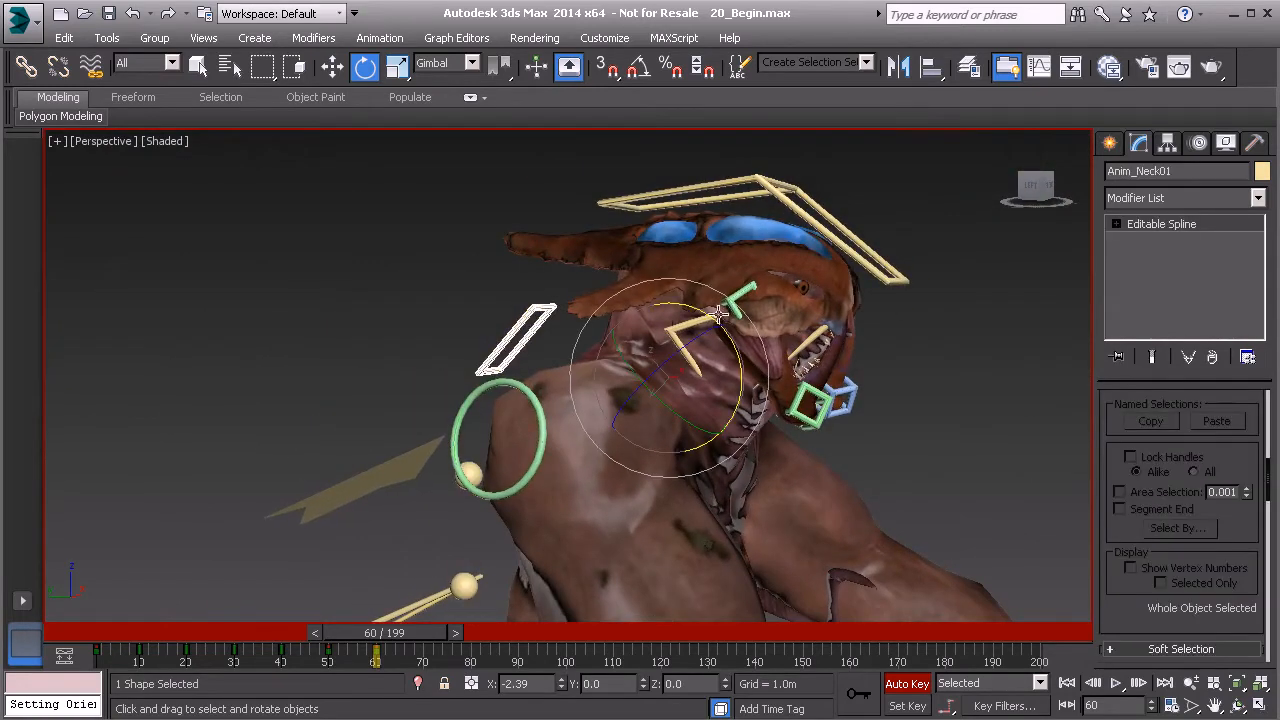
pyautogui.moveTo(729, 338); pyautogui.dragTo(714, 304)
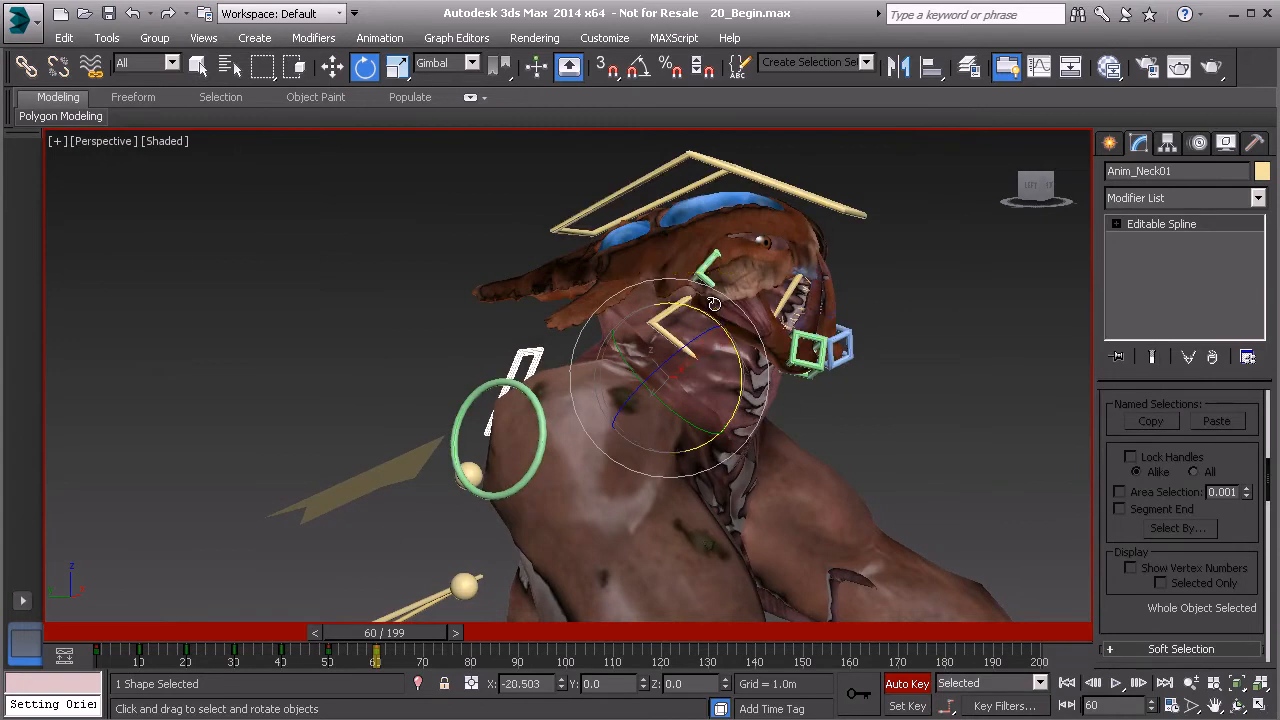
pyautogui.click(822, 202)
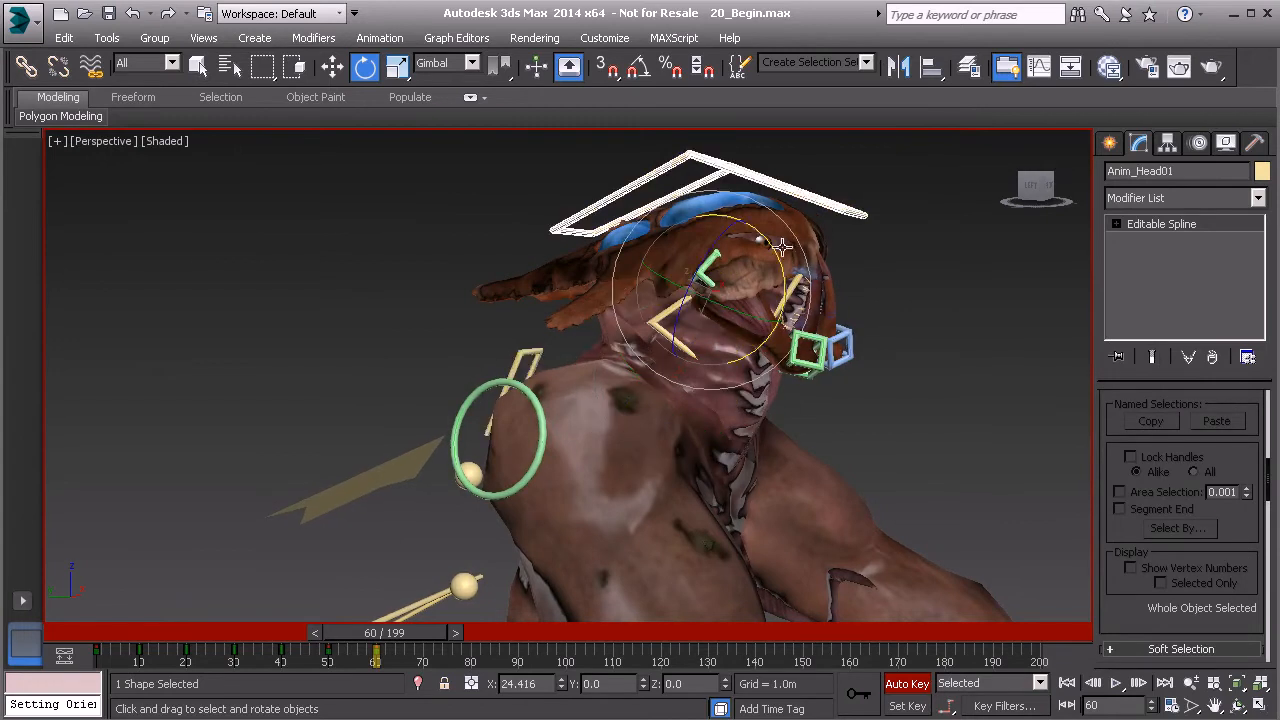
pyautogui.moveTo(774, 254)
pyautogui.mouseDown()
pyautogui.moveTo(763, 221)
pyautogui.moveTo(779, 268)
pyautogui.mouseUp()
# - Move the right hand's control (Anim_R_Arm01) upward and out to the creature's side
pyautogui.moveTo(814, 334); pyautogui.dragTo(807, 301, button='middle')
pyautogui.scroll(-3, 812, 301)
pyautogui.scroll(-5, 807, 301)
pyautogui.moveTo(766, 450); pyautogui.dragTo(754, 408, button='middle')
pyautogui.keyDown('alt'); pyautogui.moveTo(754, 408); pyautogui.dragTo(786, 377, button='middle'); pyautogui.keyUp('alt')
pyautogui.click(962, 532)
pyautogui.keyDown('alt'); pyautogui.moveTo(948, 504); pyautogui.dragTo(926, 490, button='middle'); pyautogui.keyUp('alt')
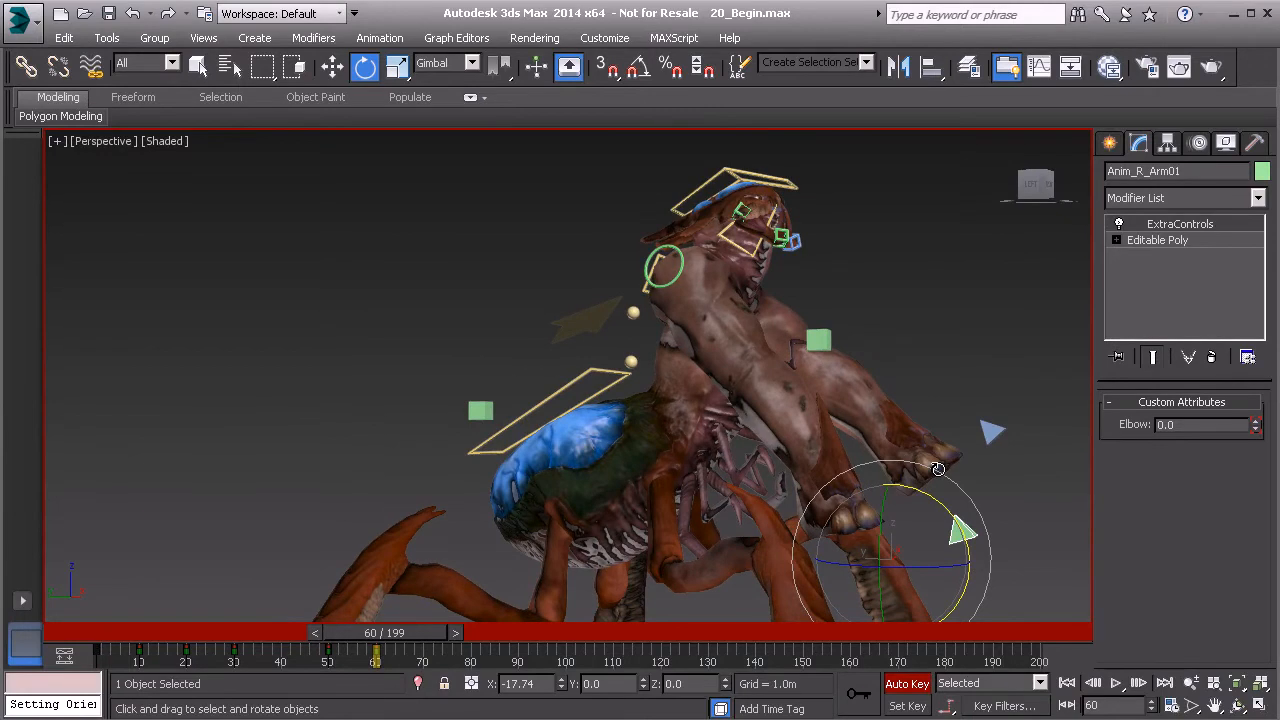
pyautogui.press('w')
pyautogui.keyDown('alt'); pyautogui.moveTo(938, 469); pyautogui.dragTo(860, 458, button='middle'); pyautogui.keyUp('alt')
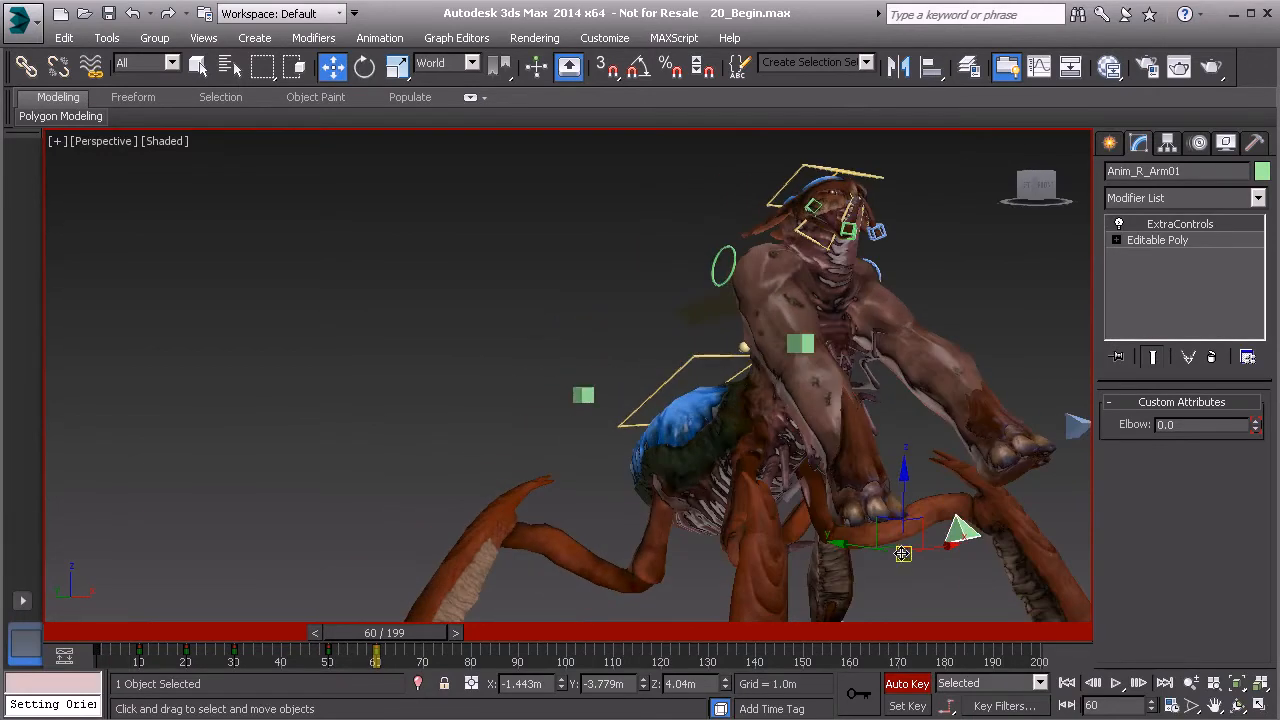
pyautogui.moveTo(855, 455); pyautogui.dragTo(745, 381)
# - Rotate the right hand's control to about -55 degrees on X and -28 degrees on Z
pyautogui.keyDown('alt'); pyautogui.moveTo(745, 381); pyautogui.dragTo(712, 375, button='middle'); pyautogui.keyUp('alt')
pyautogui.press('e')
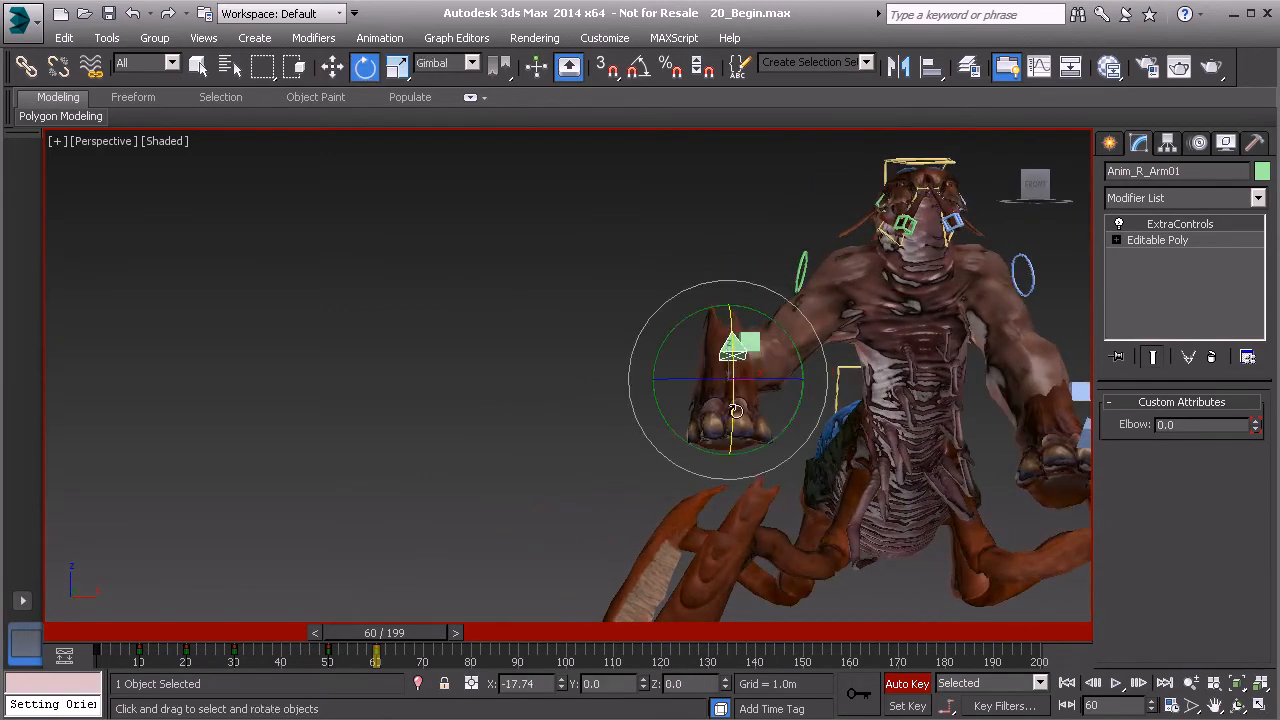
pyautogui.moveTo(734, 413); pyautogui.dragTo(750, 382)
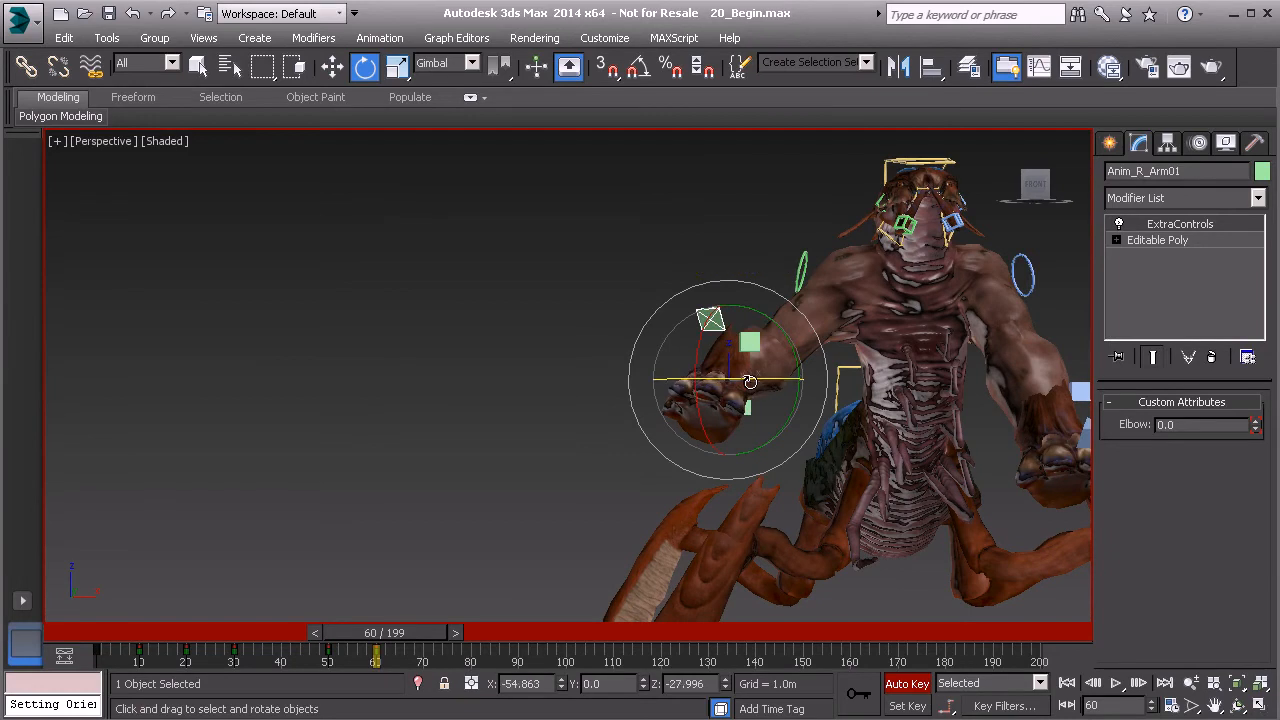
# - Move the left hand's control (Anim_L_Arm01) up beside the shoulder, to a height of about 8.5 m on Z
pyautogui.keyDown('alt'); pyautogui.moveTo(821, 369); pyautogui.dragTo(781, 375, button='middle'); pyautogui.keyUp('alt')
pyautogui.keyDown('alt'); pyautogui.moveTo(557, 229); pyautogui.dragTo(817, 300, button='middle'); pyautogui.keyUp('alt')
pyautogui.click(846, 404)
pyautogui.keyDown('alt'); pyautogui.moveTo(846, 400); pyautogui.dragTo(798, 408, button='middle'); pyautogui.keyUp('alt')
pyautogui.press('w')
pyautogui.moveTo(778, 444); pyautogui.dragTo(822, 248)
# - Rotate the left hand's control to about -64 degrees on X and 29.5 degrees on Z
pyautogui.keyDown('alt'); pyautogui.moveTo(880, 304); pyautogui.dragTo(834, 318, button='middle'); pyautogui.keyUp('alt')
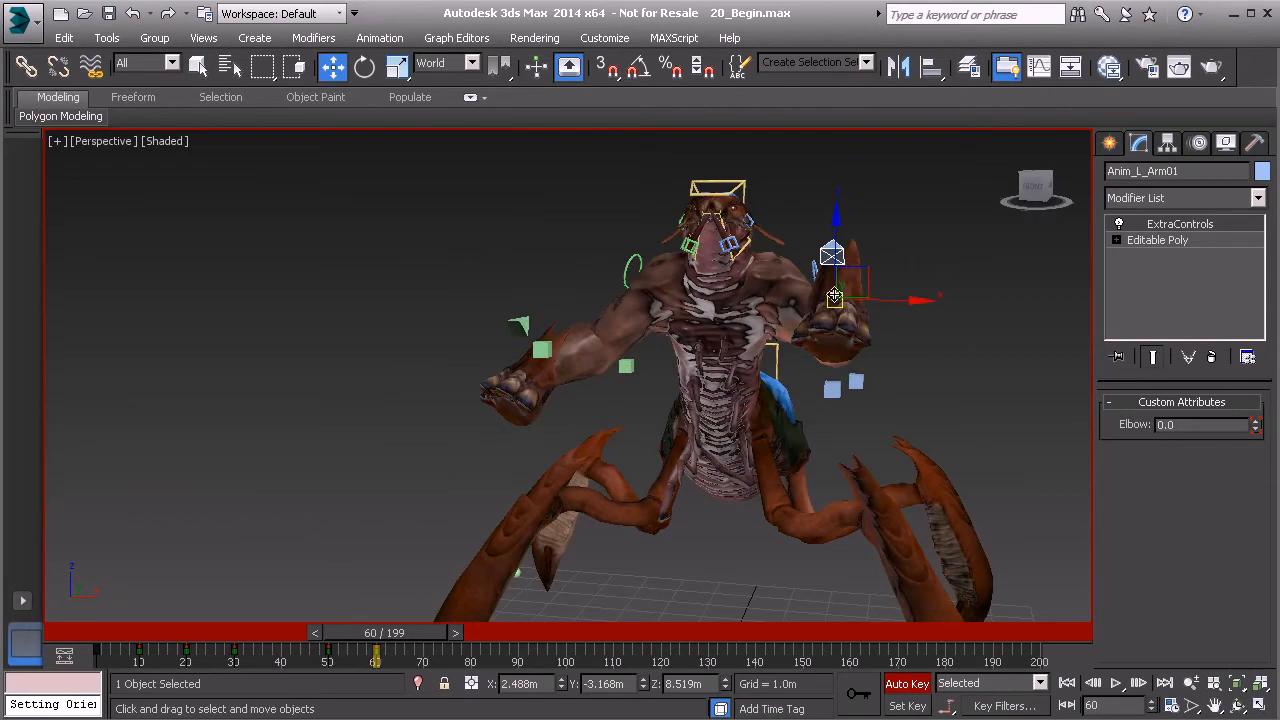
pyautogui.press('e')
pyautogui.moveTo(879, 315)
pyautogui.mouseDown()
pyautogui.moveTo(866, 286)
pyautogui.moveTo(875, 300)
pyautogui.mouseUp()
pyautogui.keyDown('alt'); pyautogui.moveTo(876, 301); pyautogui.dragTo(929, 321, button='middle'); pyautogui.keyUp('alt')
# - Increase the Elbow attribute of the left hand's control to a positive value
pyautogui.keyDown('alt'); pyautogui.moveTo(776, 328); pyautogui.dragTo(714, 397, button='middle'); pyautogui.keyUp('alt')
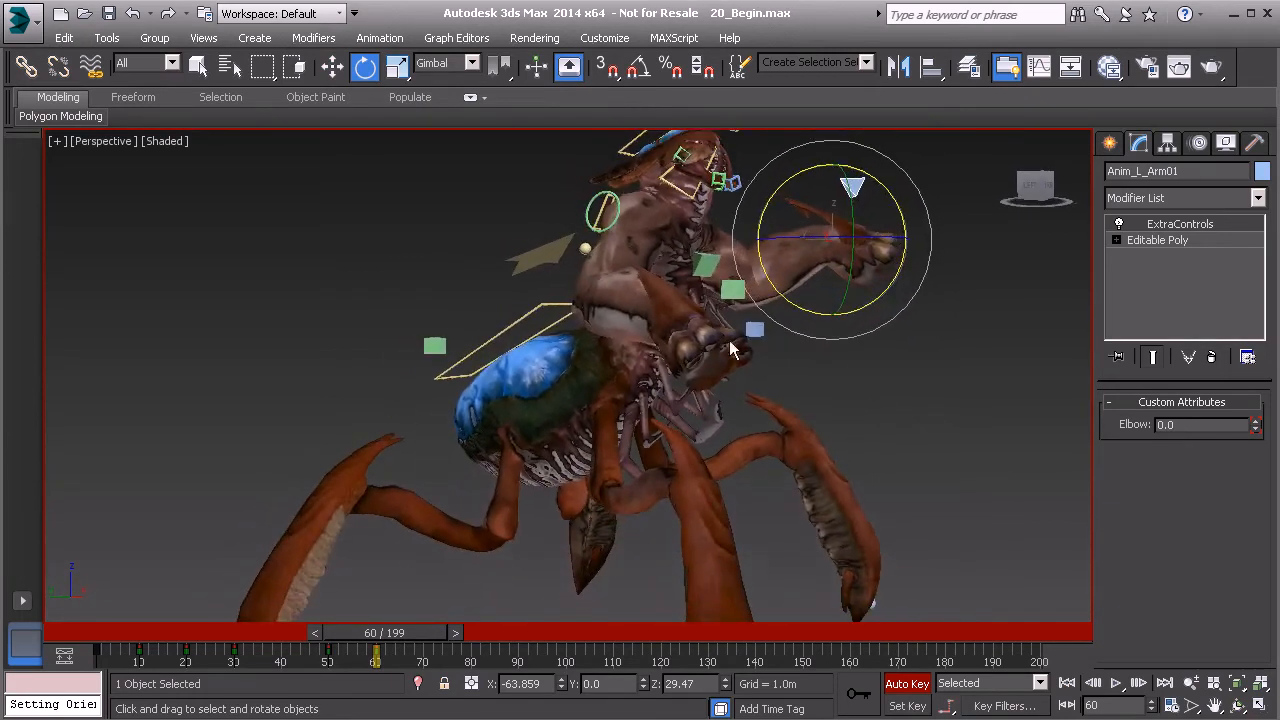
pyautogui.keyDown('alt'); pyautogui.moveTo(726, 319); pyautogui.dragTo(668, 414, button='middle'); pyautogui.keyUp('alt')
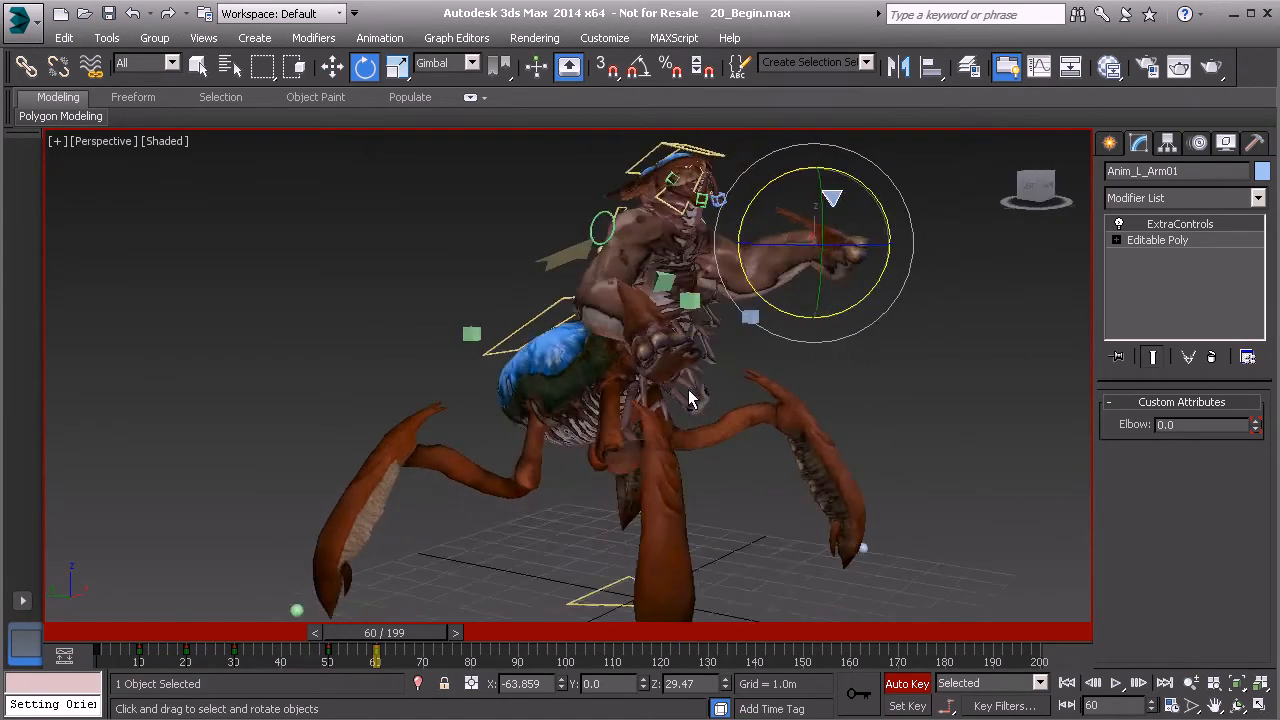
pyautogui.keyDown('alt'); pyautogui.moveTo(755, 365); pyautogui.dragTo(725, 222, button='middle'); pyautogui.keyUp('alt')
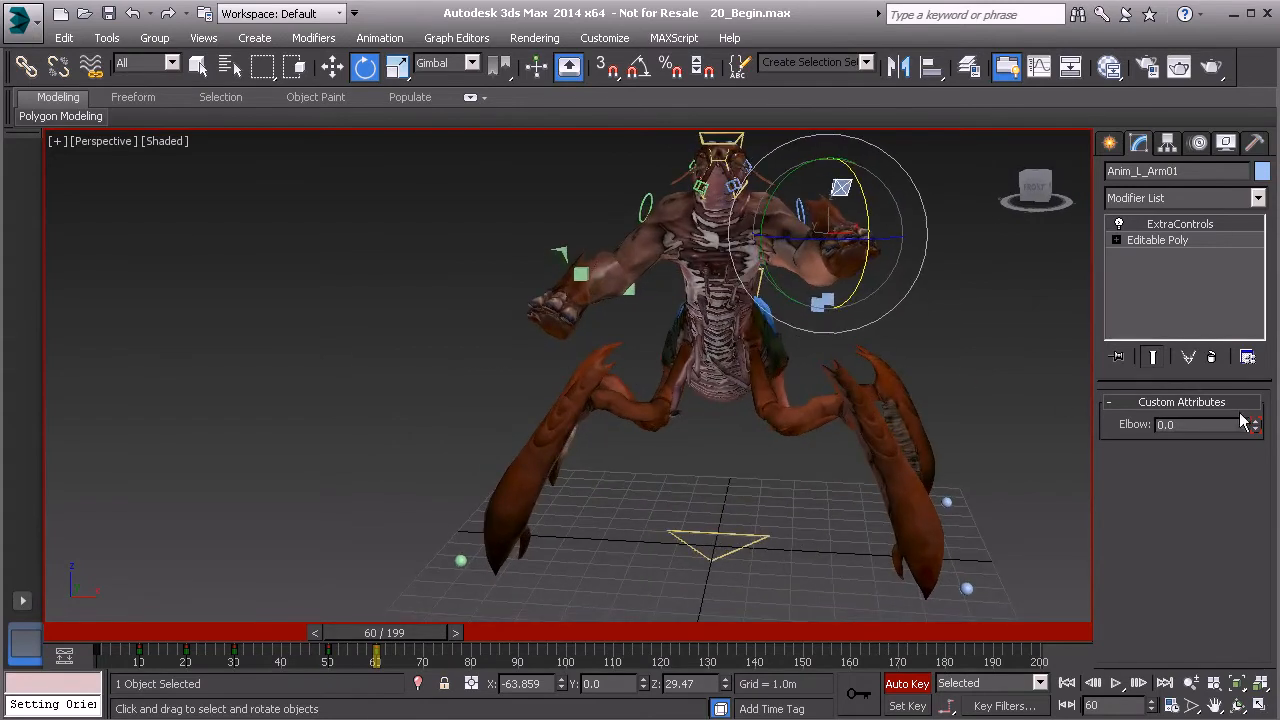
pyautogui.moveTo(1255, 425); pyautogui.dragTo(1257, 269)
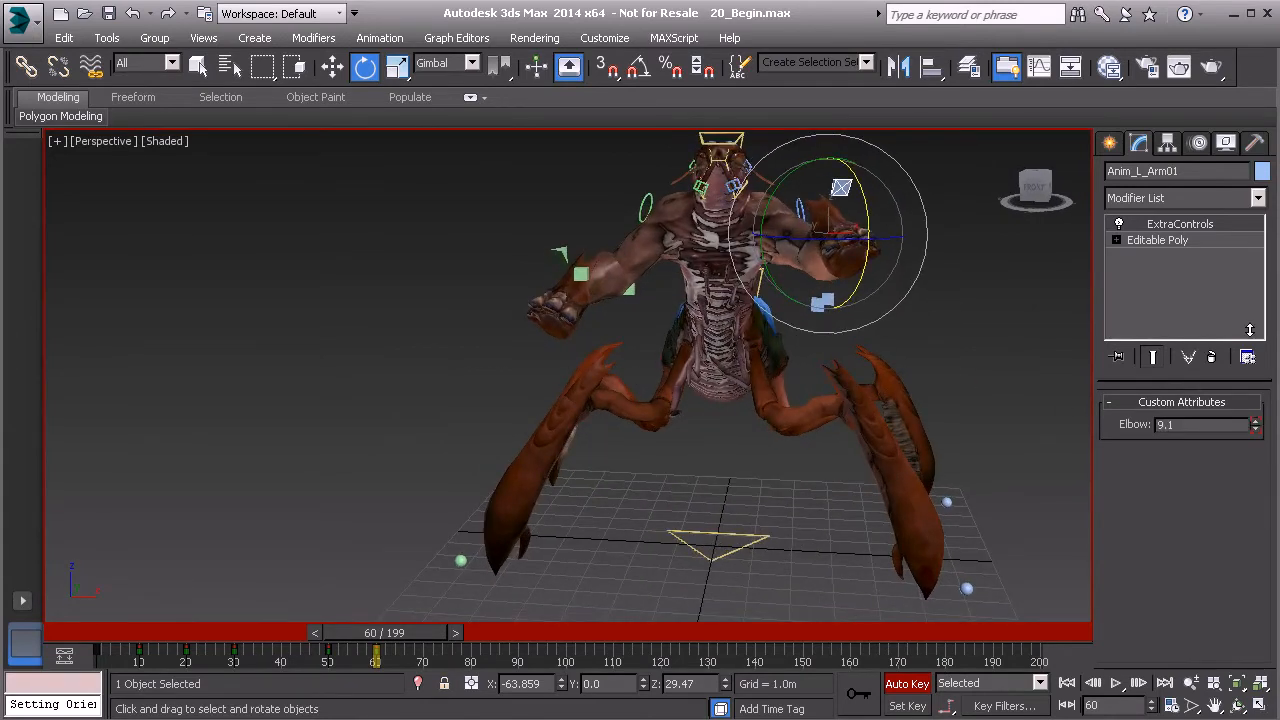
# - Set the Elbow attribute of the right hand's control to -16.0
pyautogui.keyDown('alt'); pyautogui.moveTo(680, 260); pyautogui.dragTo(718, 269, button='middle'); pyautogui.keyUp('alt')
pyautogui.click(576, 272)
pyautogui.keyDown('alt'); pyautogui.moveTo(1000, 300); pyautogui.dragTo(699, 364, button='middle'); pyautogui.keyUp('alt')
pyautogui.click(834, 331)
pyautogui.moveTo(590, 278); pyautogui.dragTo(750, 282, button='middle')
pyautogui.keyDown('alt'); pyautogui.moveTo(750, 282); pyautogui.dragTo(596, 181, button='middle'); pyautogui.keyUp('alt')
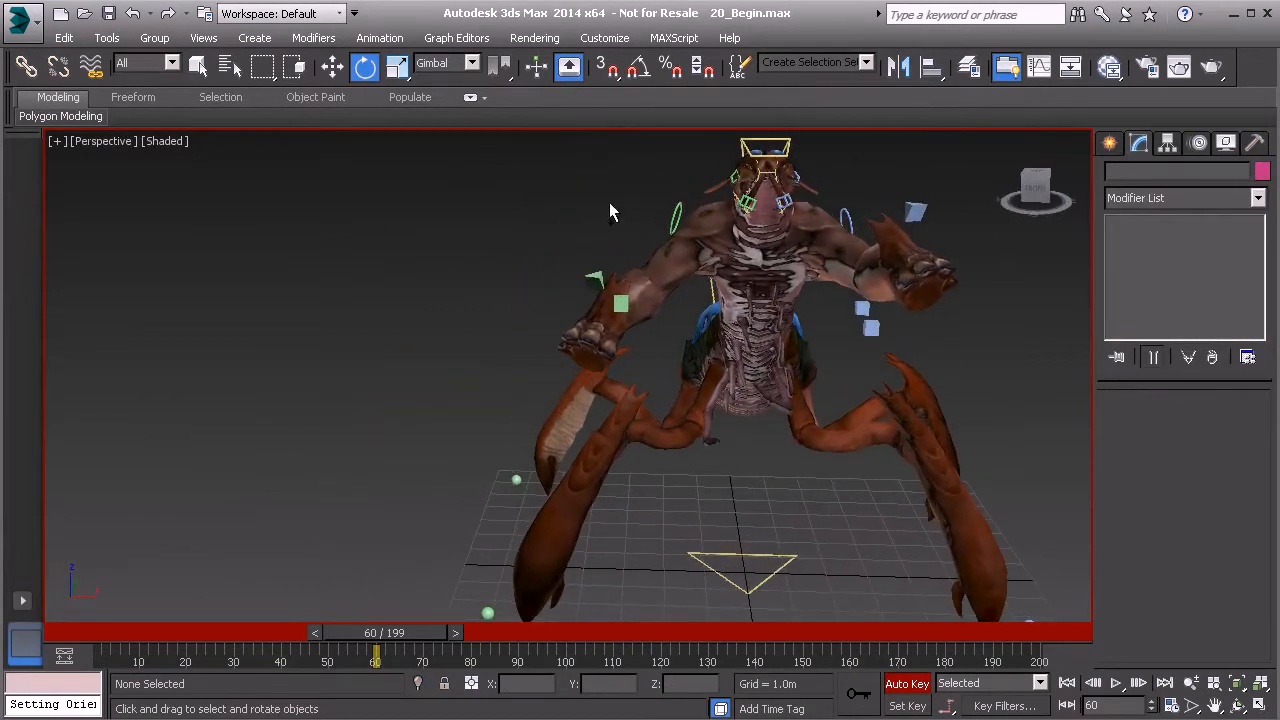
pyautogui.click(592, 272)
pyautogui.moveTo(1257, 427); pyautogui.dragTo(1234, 578)
# - Check the arm pose from behind and in front, and advance the timeline to frame 70
pyautogui.keyDown('alt'); pyautogui.moveTo(1040, 290); pyautogui.dragTo(448, 252, button='middle'); pyautogui.keyUp('alt')
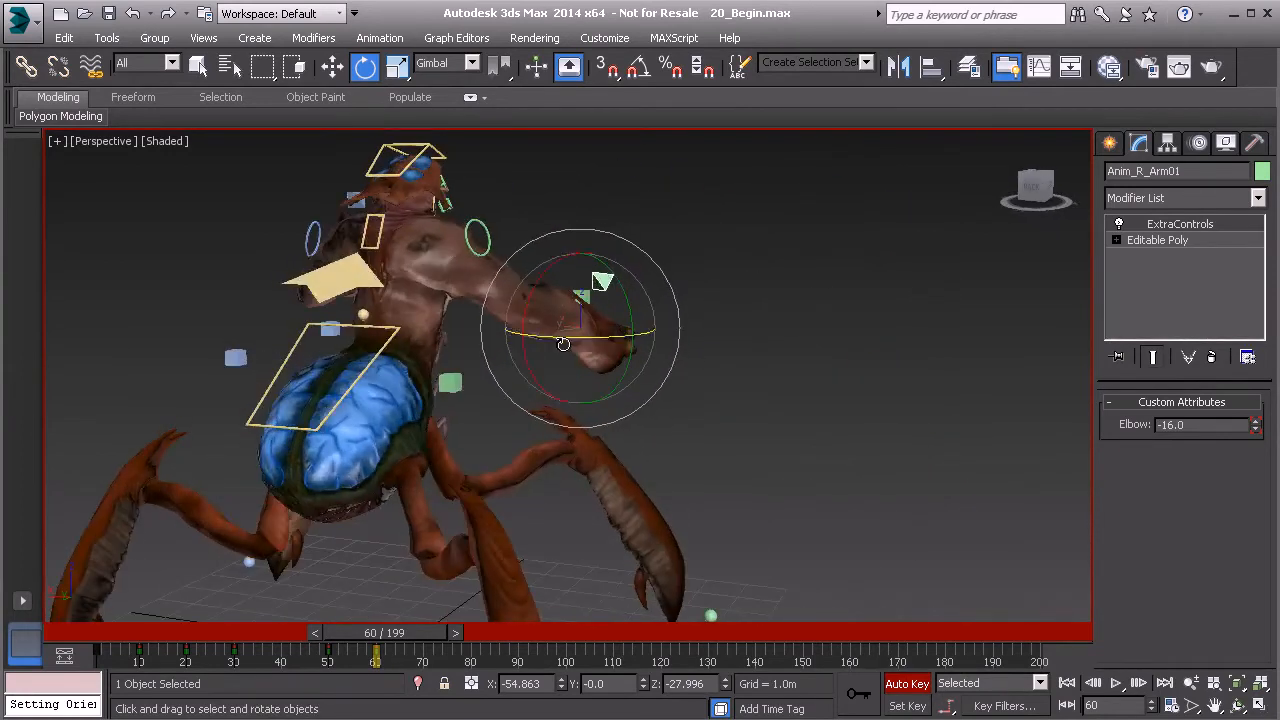
pyautogui.keyDown('alt'); pyautogui.moveTo(642, 265); pyautogui.dragTo(777, 255, button='middle'); pyautogui.keyUp('alt')
pyautogui.moveTo(396, 633); pyautogui.dragTo(445, 633)
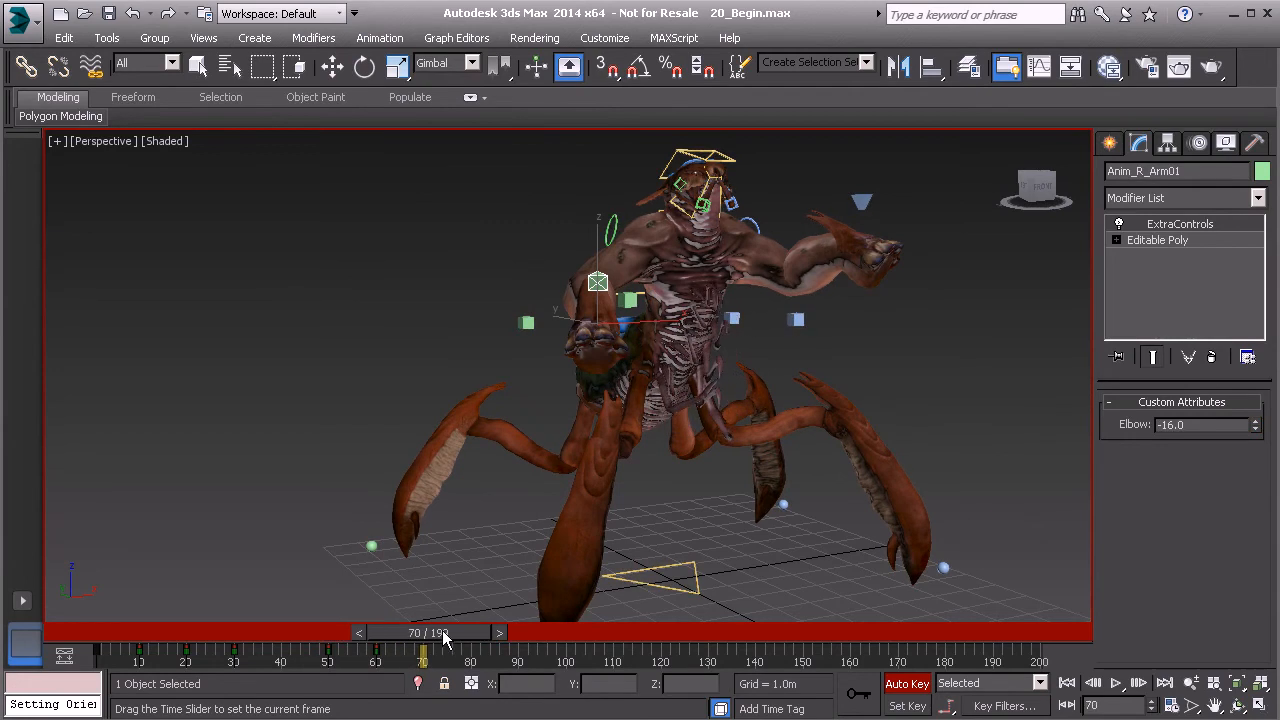
# - Select both arm controls and the center-of-gravity control, and raise them together along Z at frame 70
pyautogui.press('e')
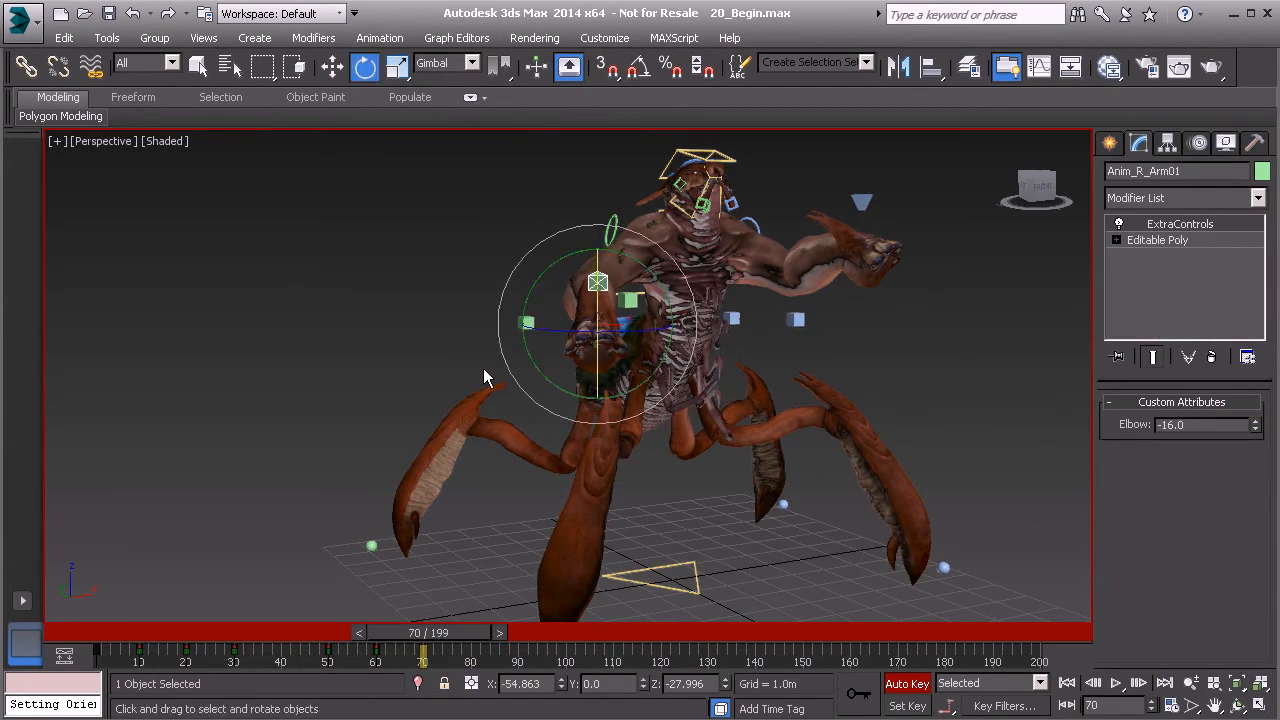
pyautogui.keyDown('alt'); pyautogui.moveTo(476, 355); pyautogui.dragTo(465, 325, button='middle'); pyautogui.keyUp('alt')
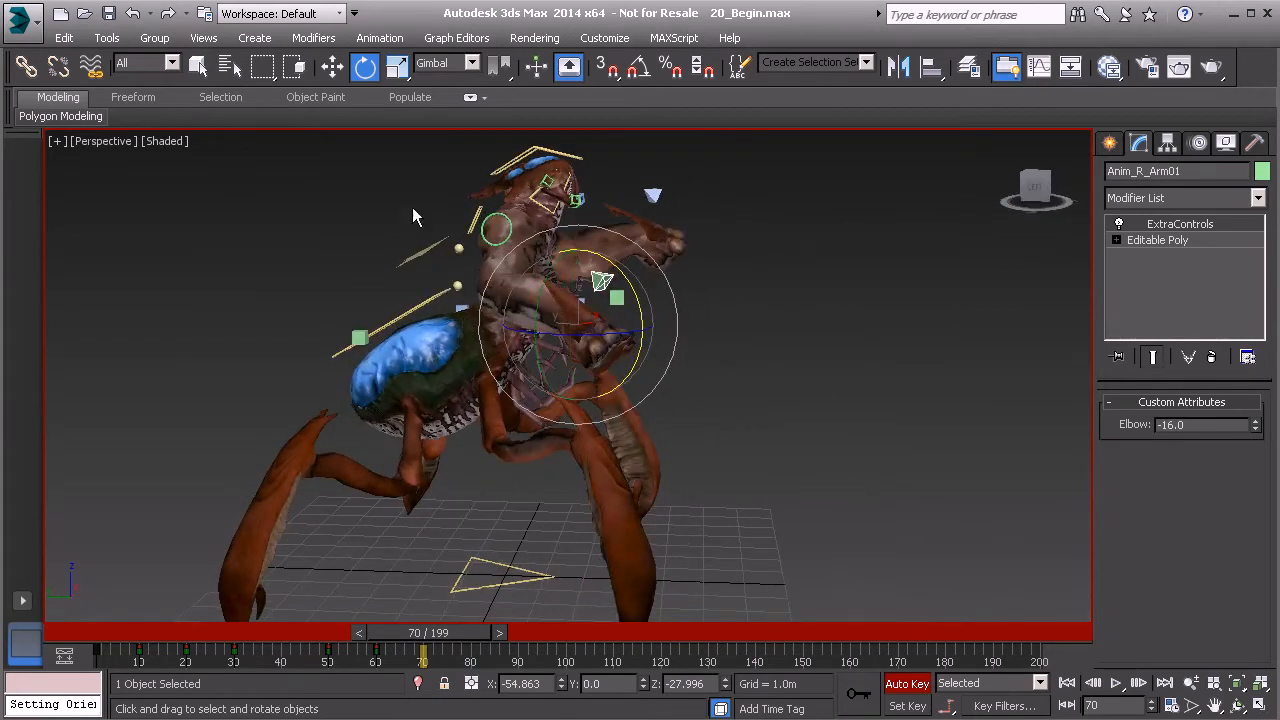
pyautogui.moveTo(556, 222); pyautogui.dragTo(592, 291, button='middle')
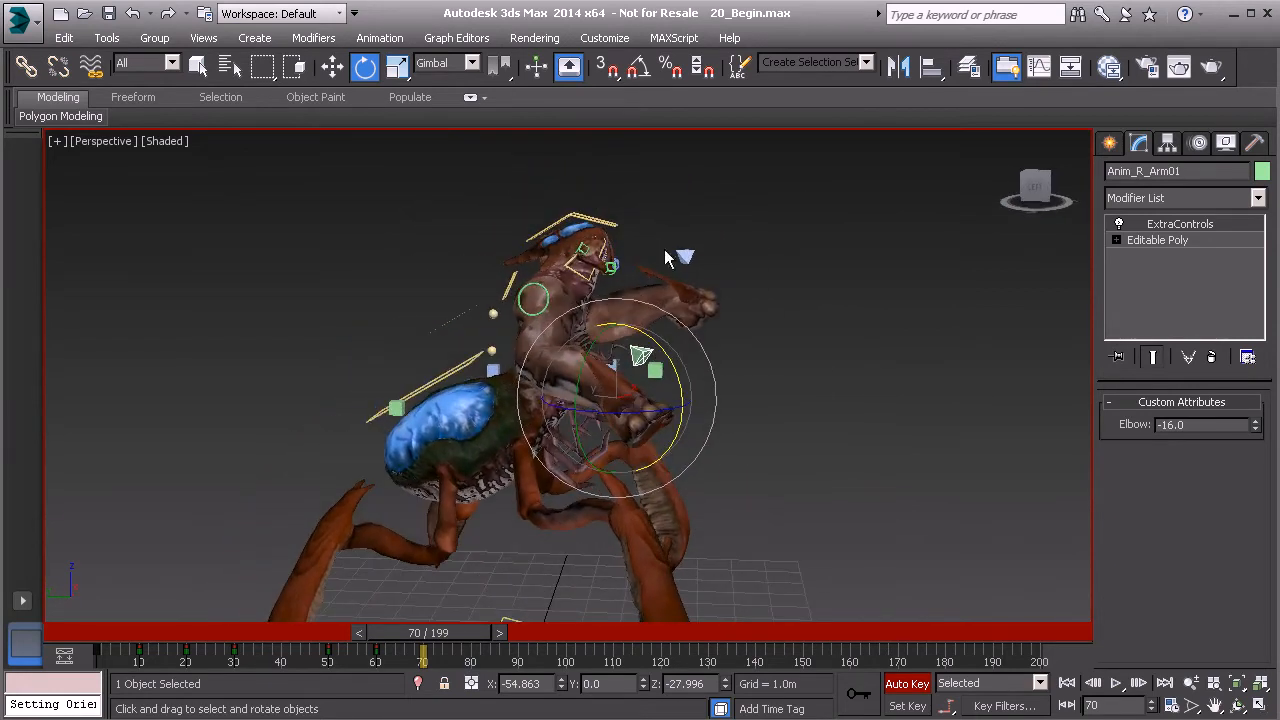
pyautogui.keyDown('alt'); pyautogui.moveTo(799, 336); pyautogui.dragTo(790, 324, button='middle'); pyautogui.keyUp('alt')
pyautogui.keyDown('alt'); pyautogui.moveTo(824, 483); pyautogui.dragTo(492, 422, button='middle'); pyautogui.keyUp('alt')
pyautogui.keyDown('alt'); pyautogui.moveTo(547, 366); pyautogui.dragTo(745, 271, button='middle'); pyautogui.keyUp('alt')
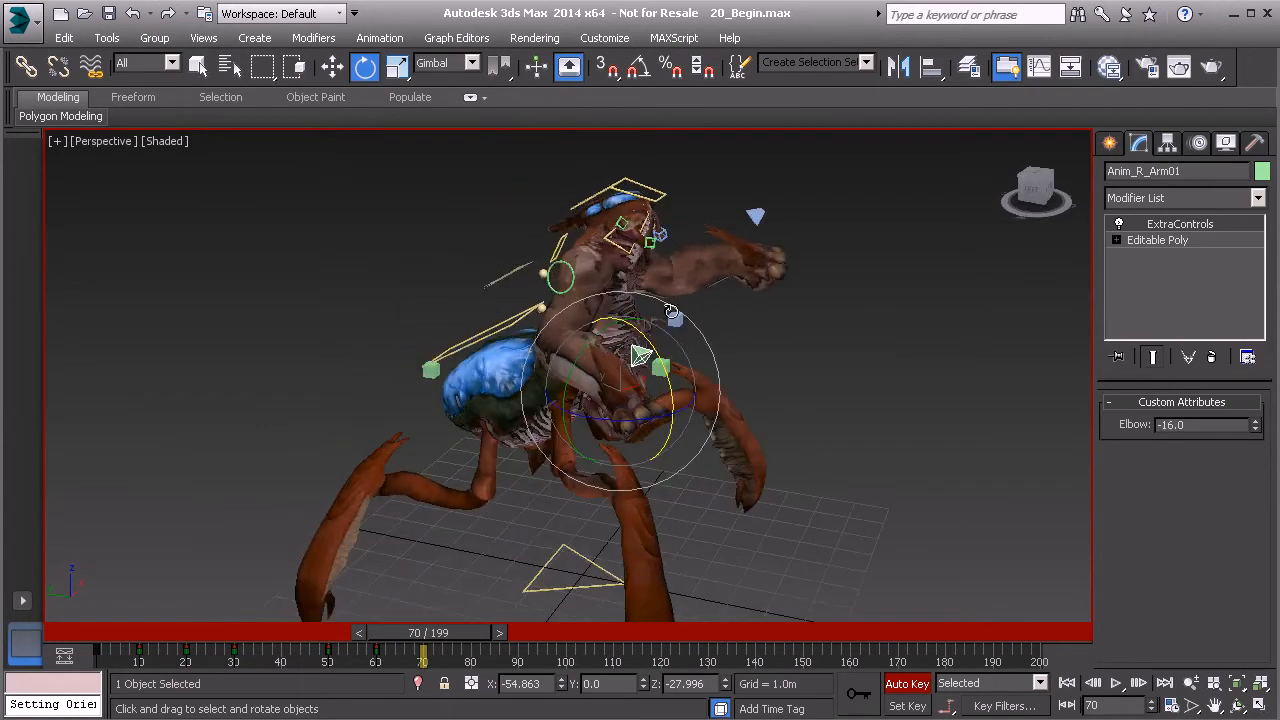
pyautogui.keyDown('ctrl'); pyautogui.click(756, 215); pyautogui.keyUp('ctrl')
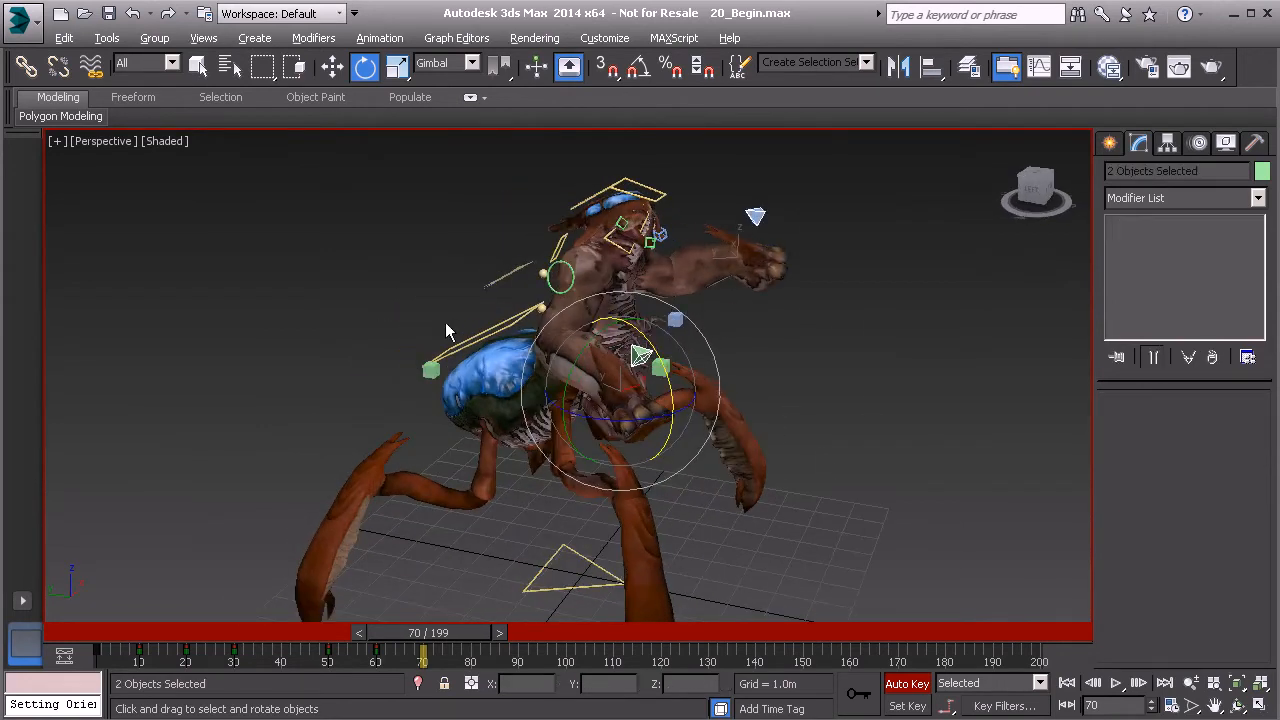
pyautogui.keyDown('alt'); pyautogui.moveTo(455, 323); pyautogui.dragTo(467, 316, button='middle'); pyautogui.keyUp('alt')
pyautogui.keyDown('alt'); pyautogui.moveTo(724, 384); pyautogui.dragTo(619, 333, button='middle'); pyautogui.keyUp('alt')
pyautogui.press('w')
pyautogui.moveTo(581, 318); pyautogui.dragTo(583, 258)
pyautogui.keyDown('alt'); pyautogui.moveTo(655, 300); pyautogui.dragTo(538, 543, button='middle'); pyautogui.keyUp('alt')
pyautogui.moveTo(441, 633); pyautogui.dragTo(441, 607)
pyautogui.press('w')
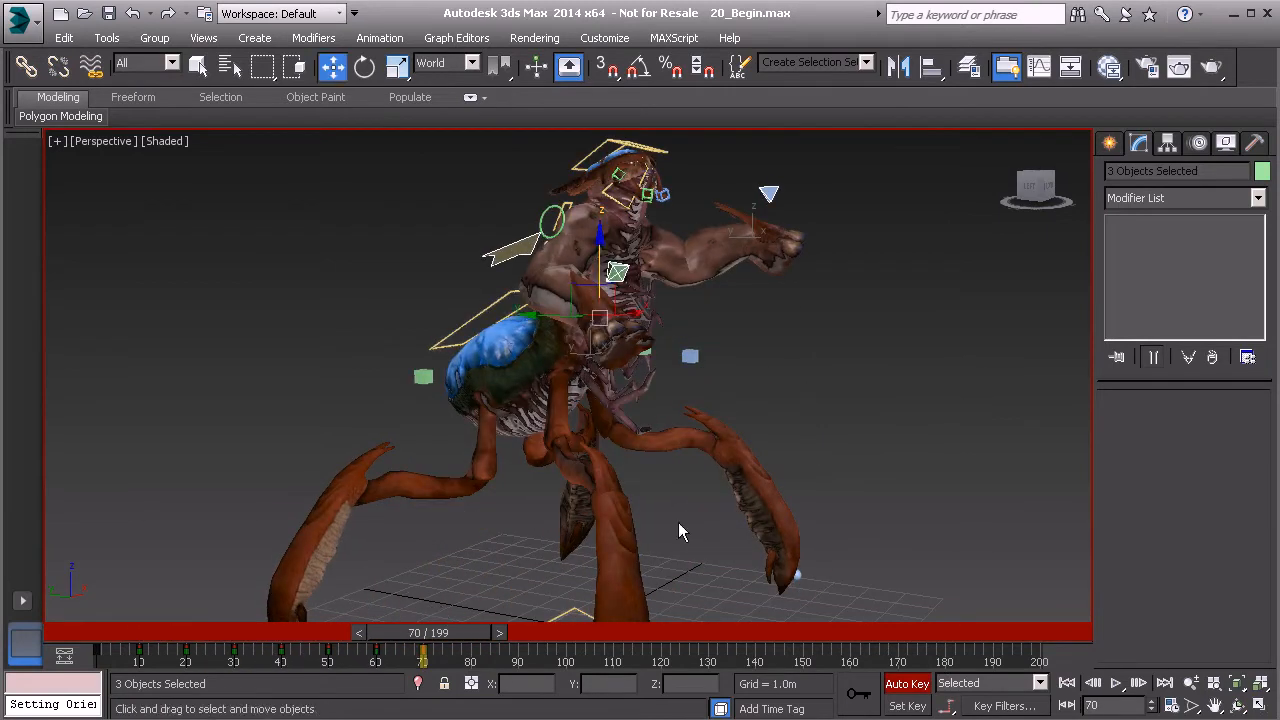
# - Move the right arm control outward and up to about X -3.69 m, Y -1.84 m, Z 9.54 m
pyautogui.keyDown('alt'); pyautogui.moveTo(754, 340); pyautogui.dragTo(529, 327, button='middle'); pyautogui.keyUp('alt')
pyautogui.click(524, 320)
pyautogui.moveTo(529, 327); pyautogui.dragTo(493, 284)
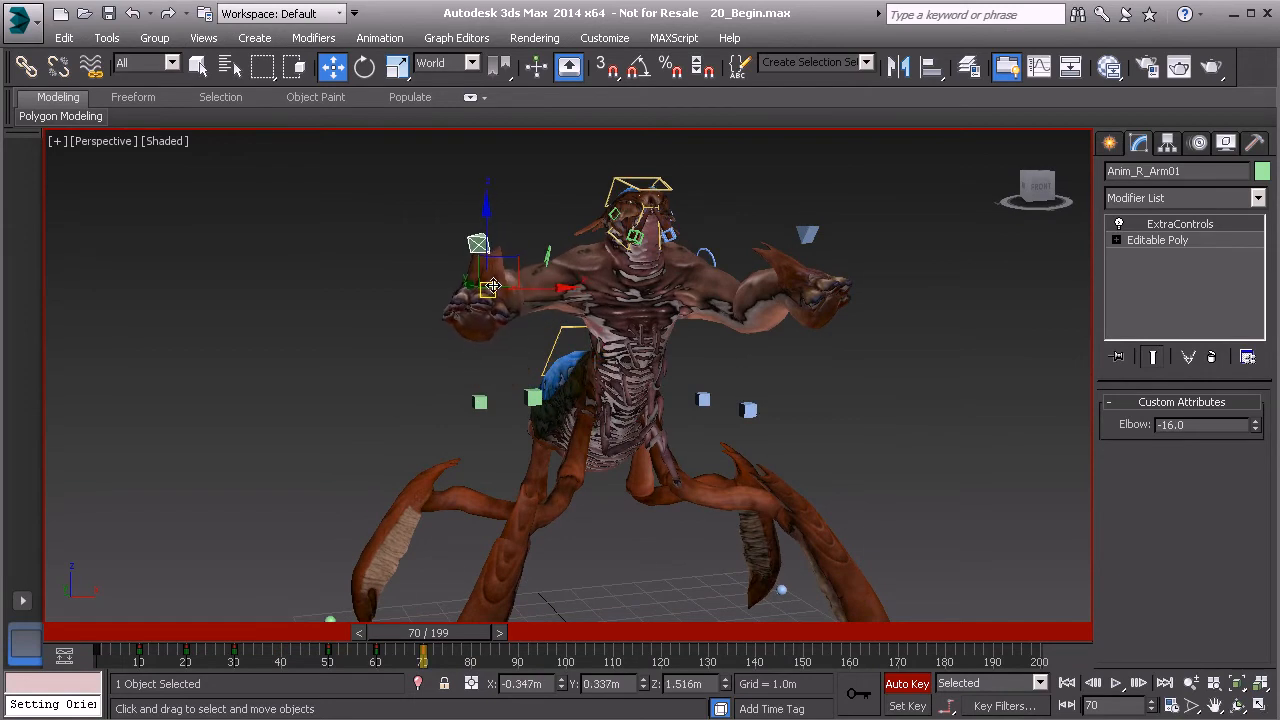
pyautogui.moveTo(548, 298); pyautogui.dragTo(555, 327, button='middle')
pyautogui.keyDown('ctrl'); pyautogui.keyDown('alt'); pyautogui.moveTo(548, 380); pyautogui.dragTo(508, 179, button='middle'); pyautogui.keyUp('alt'); pyautogui.keyUp('ctrl')
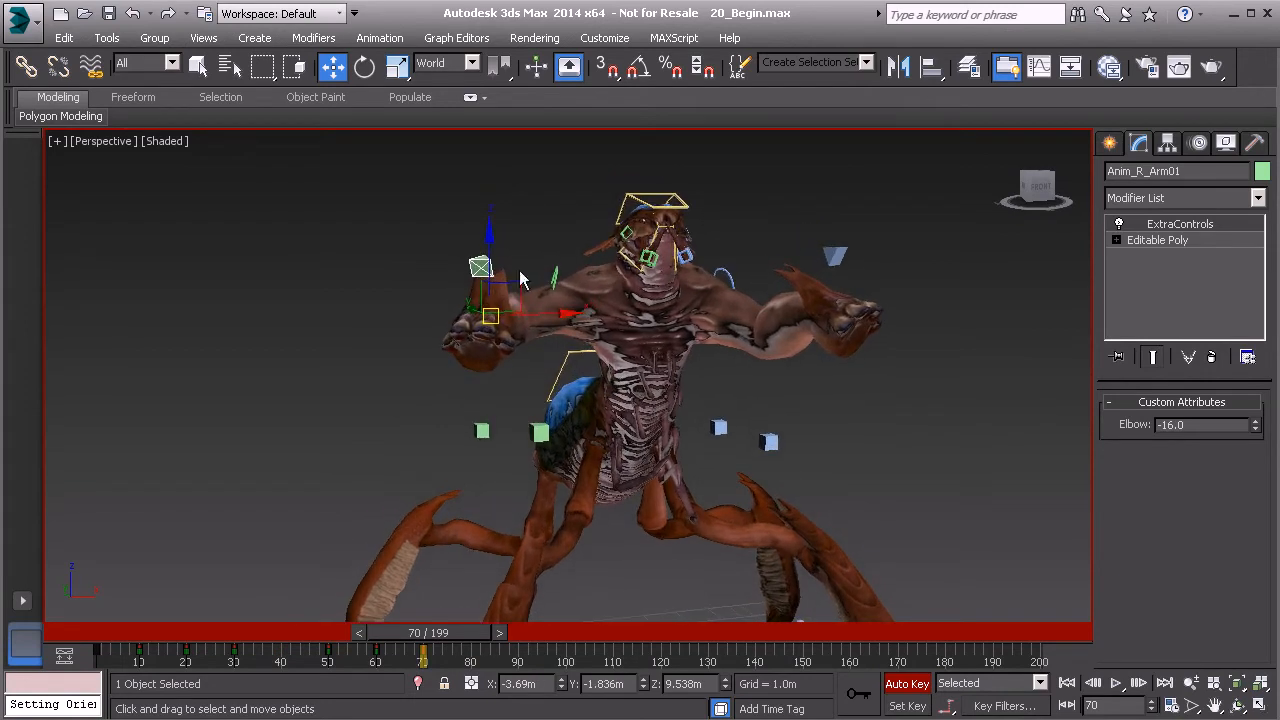
# - Rotate the right arm control to about -50 degrees on X and 3 degrees on Z, and set its Elbow to -27.1
pyautogui.keyDown('alt'); pyautogui.moveTo(529, 345); pyautogui.dragTo(527, 316, button='middle'); pyautogui.keyUp('alt')
pyautogui.press('e')
pyautogui.moveTo(524, 323); pyautogui.dragTo(587, 323)
pyautogui.moveTo(510, 295); pyautogui.dragTo(514, 303)
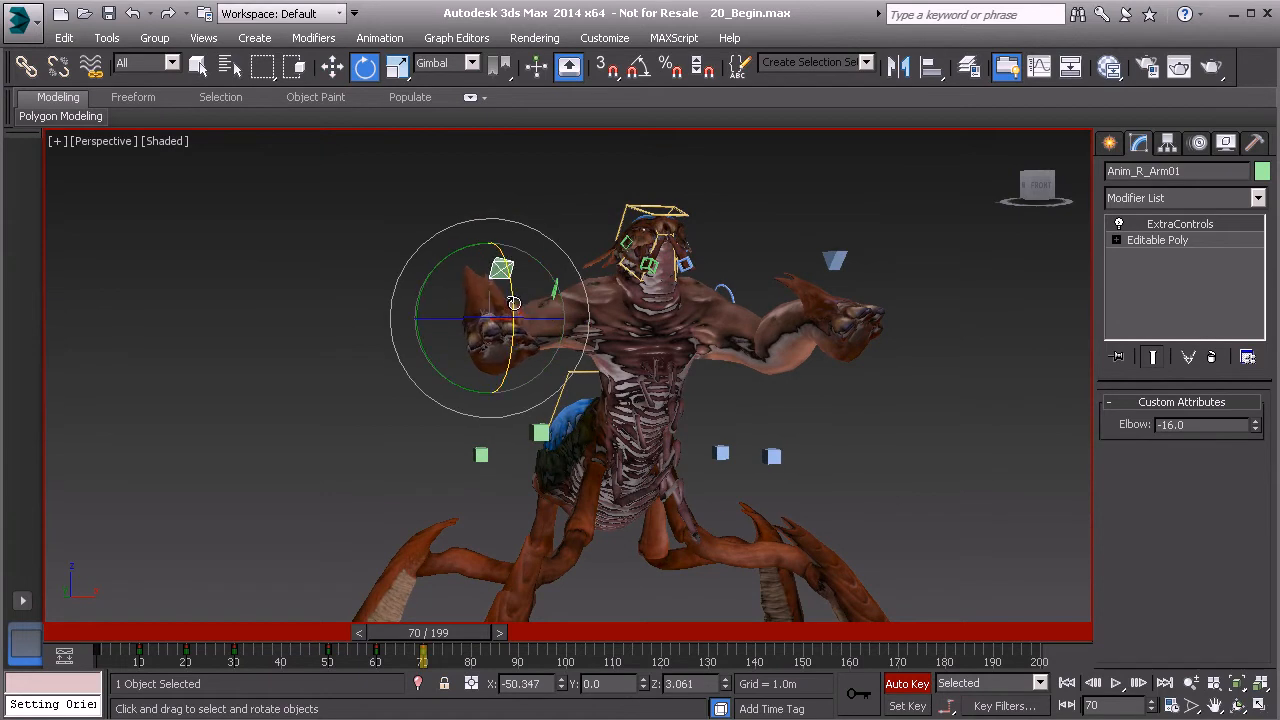
pyautogui.moveTo(1265, 597); pyautogui.dragTo(1240, 528)
pyautogui.keyDown('alt'); pyautogui.moveTo(760, 420); pyautogui.dragTo(655, 330, button='middle'); pyautogui.keyUp('alt')
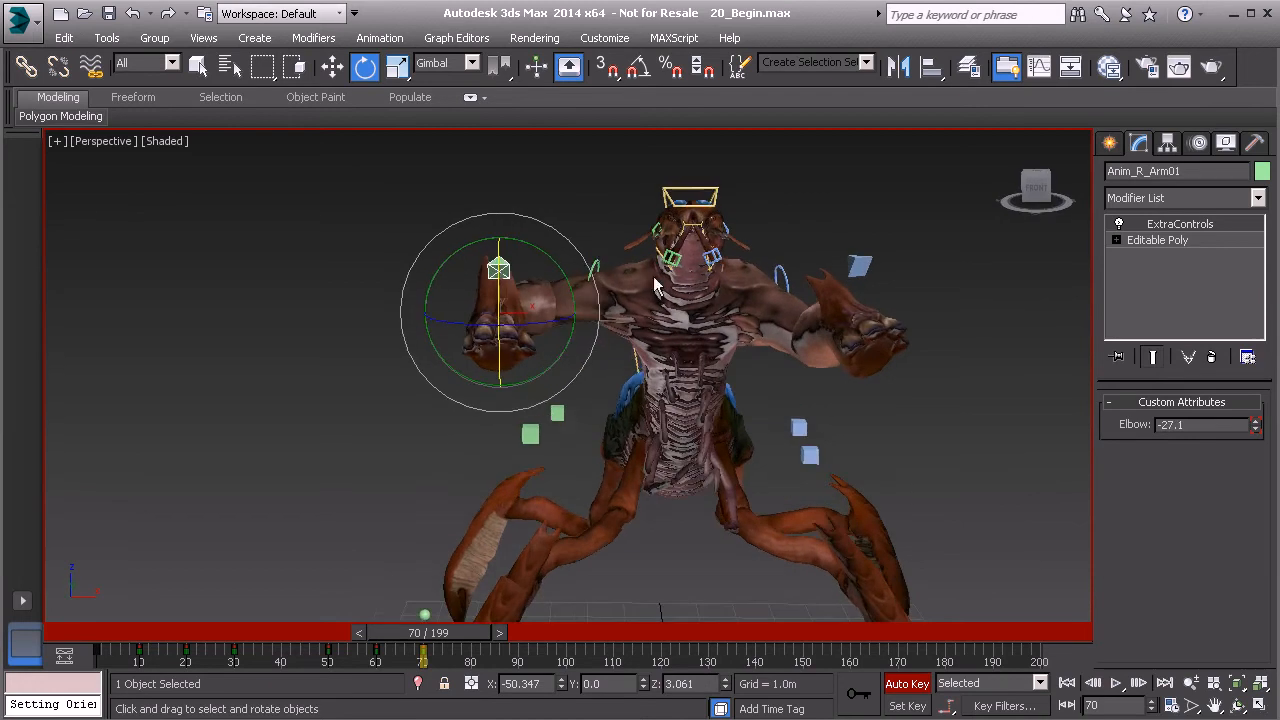
# - Rotate the right clavicle control to about -19 degrees on Y and -16 degrees on Z
pyautogui.click(597, 260)
pyautogui.keyDown('alt'); pyautogui.moveTo(702, 260); pyautogui.dragTo(706, 262, button='middle'); pyautogui.keyUp('alt')
pyautogui.moveTo(706, 262); pyautogui.dragTo(735, 289)
pyautogui.moveTo(785, 291); pyautogui.dragTo(750, 312, button='middle')
pyautogui.keyDown('ctrl'); pyautogui.keyDown('alt'); pyautogui.moveTo(706, 398); pyautogui.dragTo(680, 160, button='middle'); pyautogui.keyUp('alt'); pyautogui.keyUp('ctrl')
pyautogui.moveTo(754, 326); pyautogui.dragTo(823, 337, button='middle')
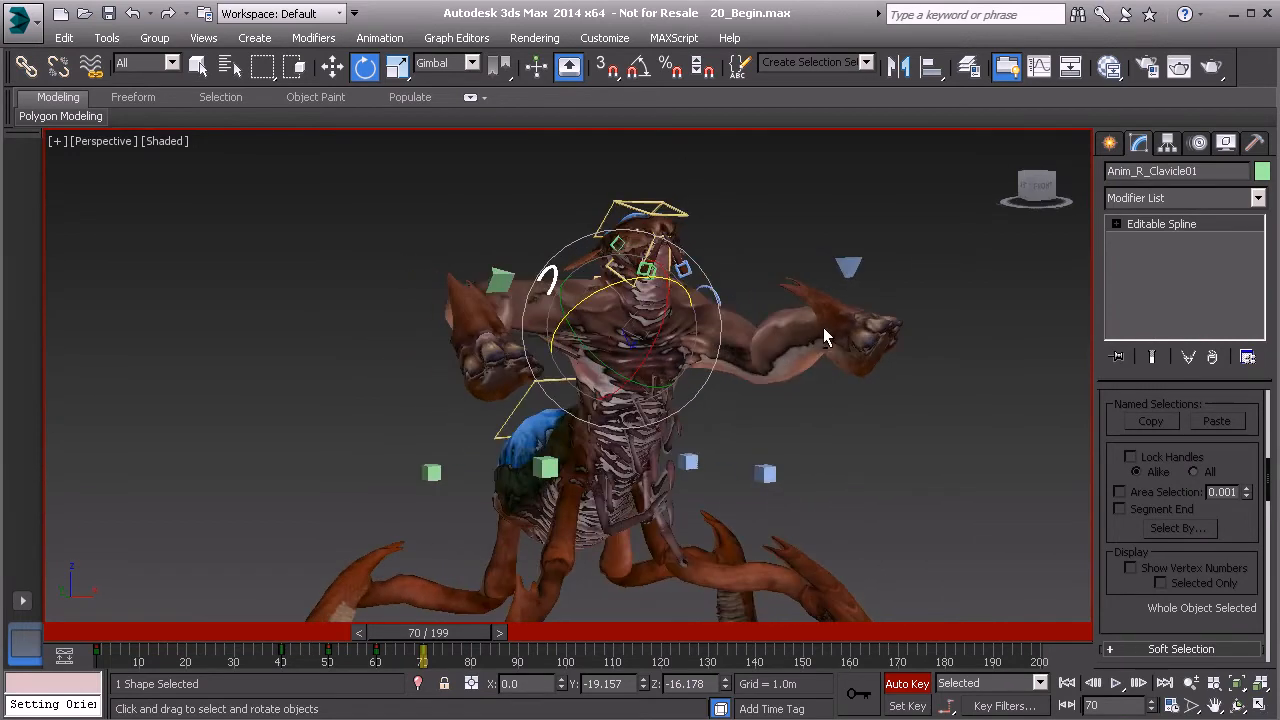
# - Move the left arm control to about X 2.82 m, Y -2.62 m, Z 8.76 m and set its Elbow to 34.6
pyautogui.click(848, 265)
pyautogui.moveTo(848, 265)
pyautogui.keyDown('alt'); pyautogui.mouseDown(button='middle')
pyautogui.moveTo(792, 262)
pyautogui.moveTo(702, 287)
pyautogui.moveTo(840, 282)
pyautogui.mouseUp(button='middle'); pyautogui.keyUp('alt')
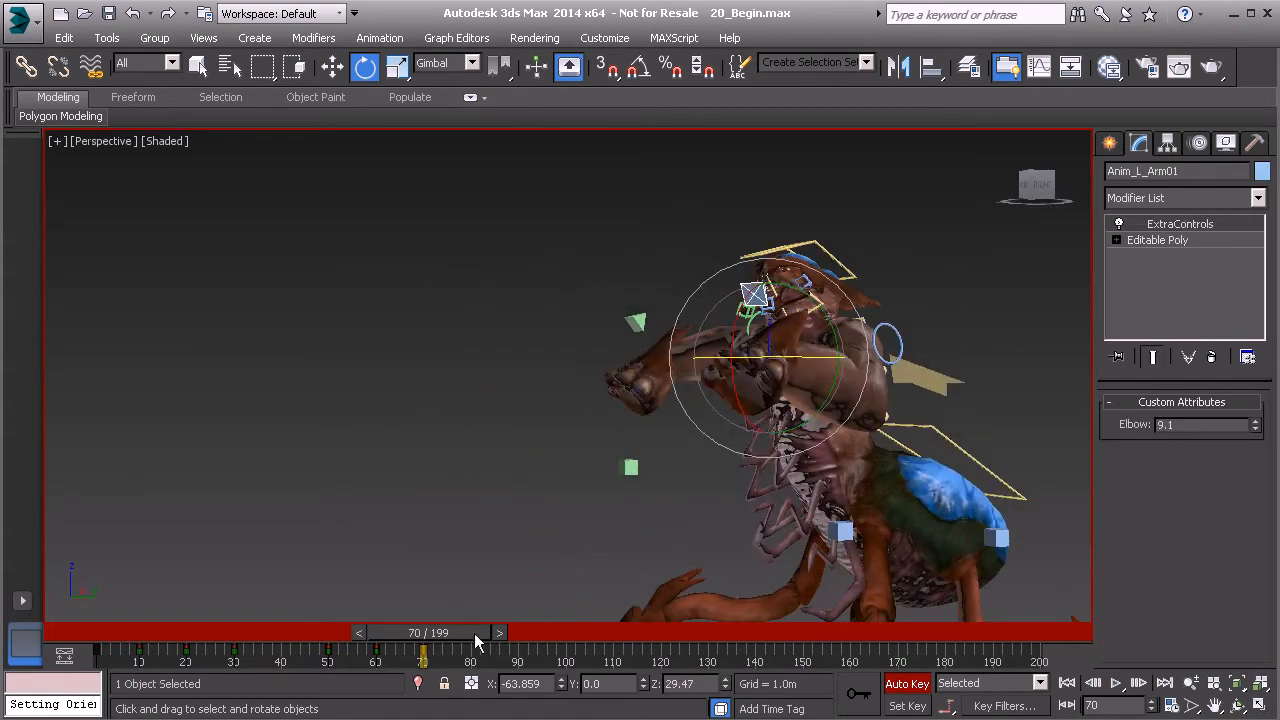
pyautogui.moveTo(443, 638)
pyautogui.mouseDown()
pyautogui.moveTo(403, 634)
pyautogui.moveTo(471, 633)
pyautogui.moveTo(363, 640)
pyautogui.moveTo(466, 654)
pyautogui.moveTo(441, 660)
pyautogui.mouseUp()
pyautogui.press('e')
pyautogui.moveTo(703, 388); pyautogui.dragTo(614, 350, button='middle')
pyautogui.press('w')
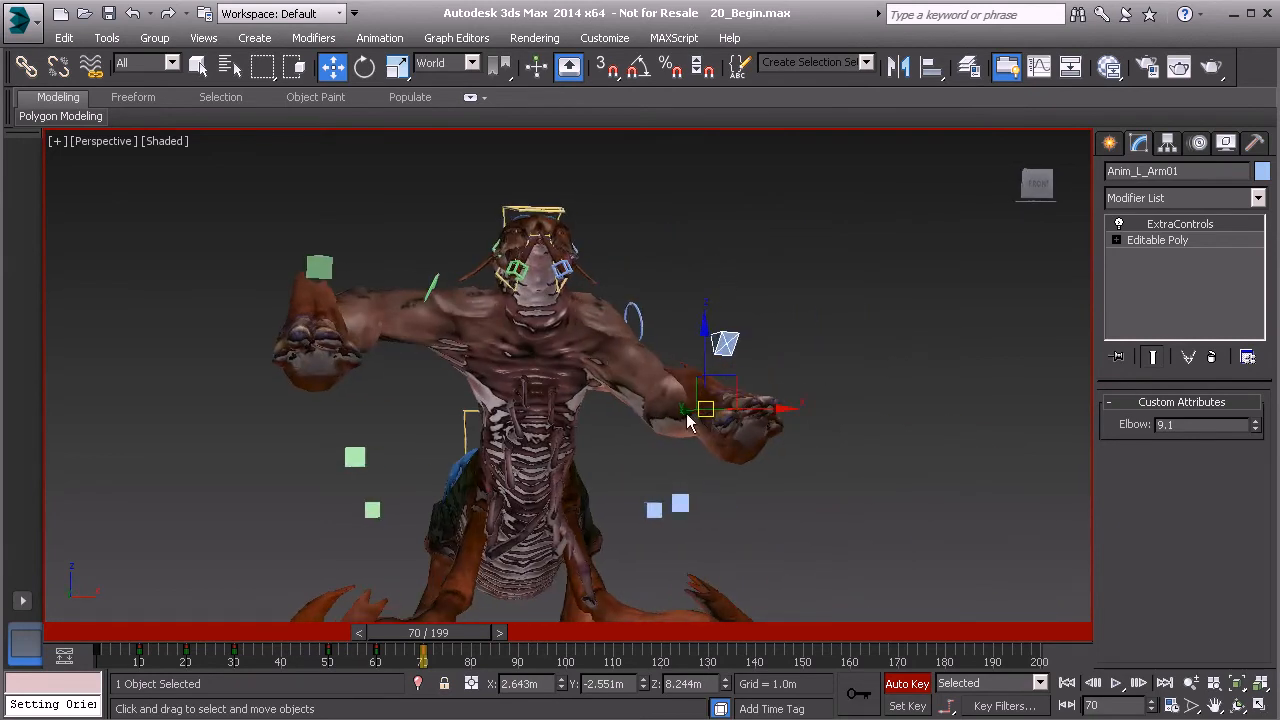
pyautogui.moveTo(705, 407); pyautogui.dragTo(723, 375)
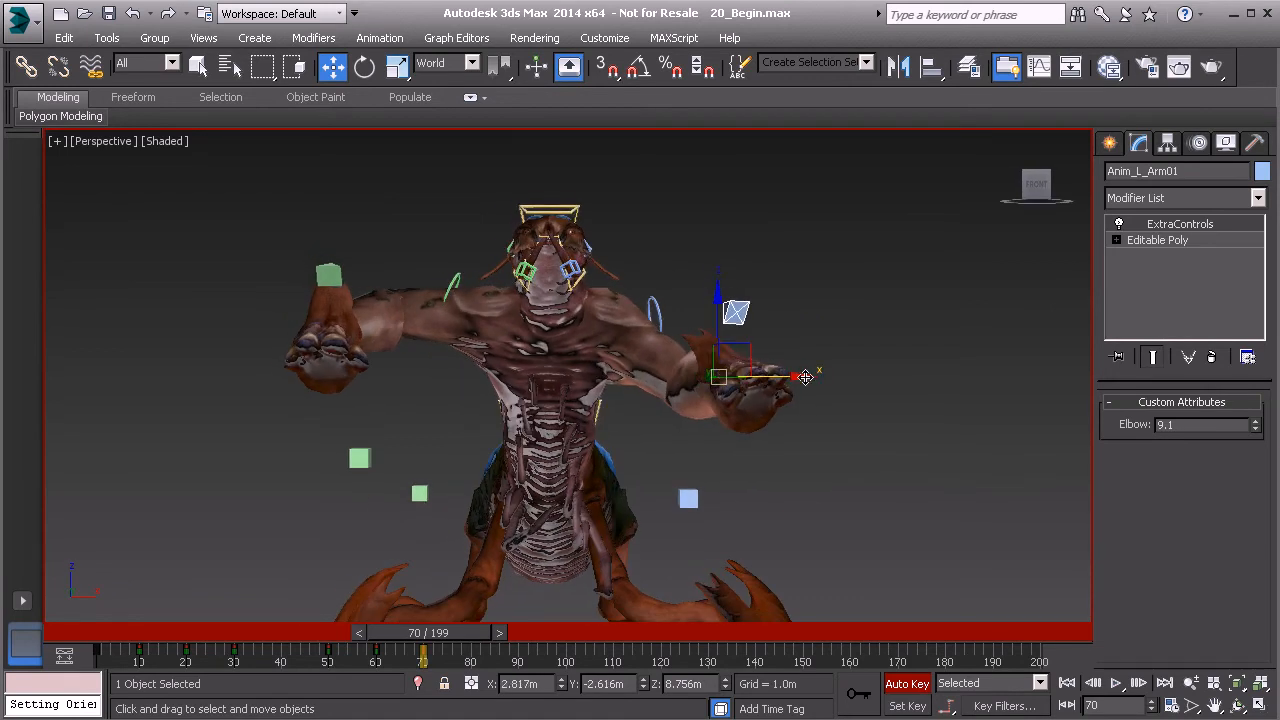
pyautogui.moveTo(1255, 424); pyautogui.dragTo(1178, 183)
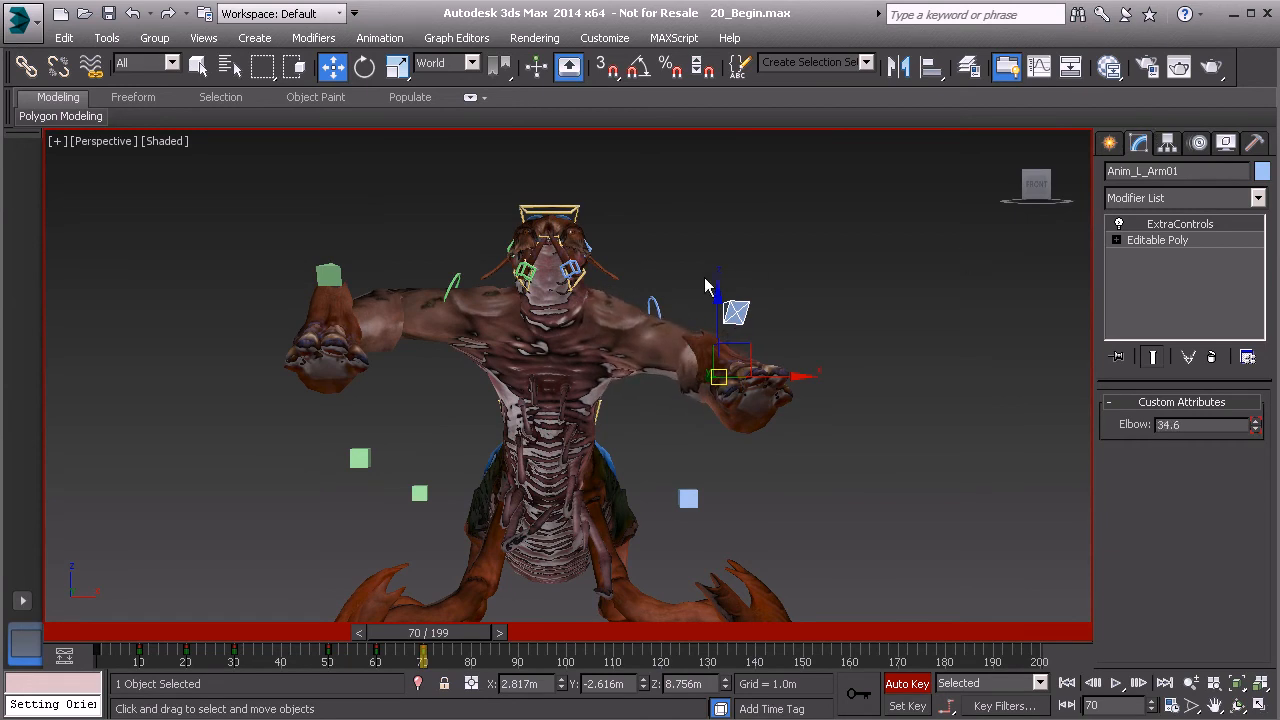
# - Rotate the left clavicle control to about -10.9 degrees on Z
pyautogui.click(652, 307)
pyautogui.press('e')
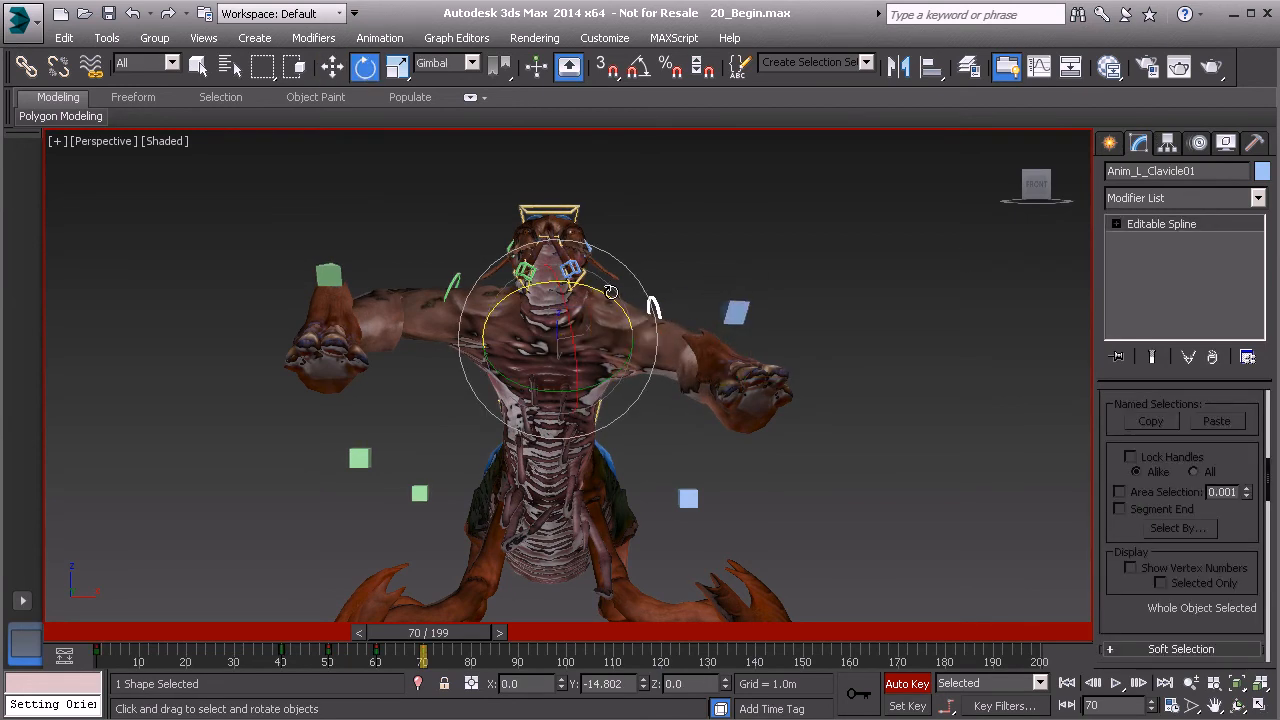
pyautogui.moveTo(609, 297); pyautogui.dragTo(585, 289)
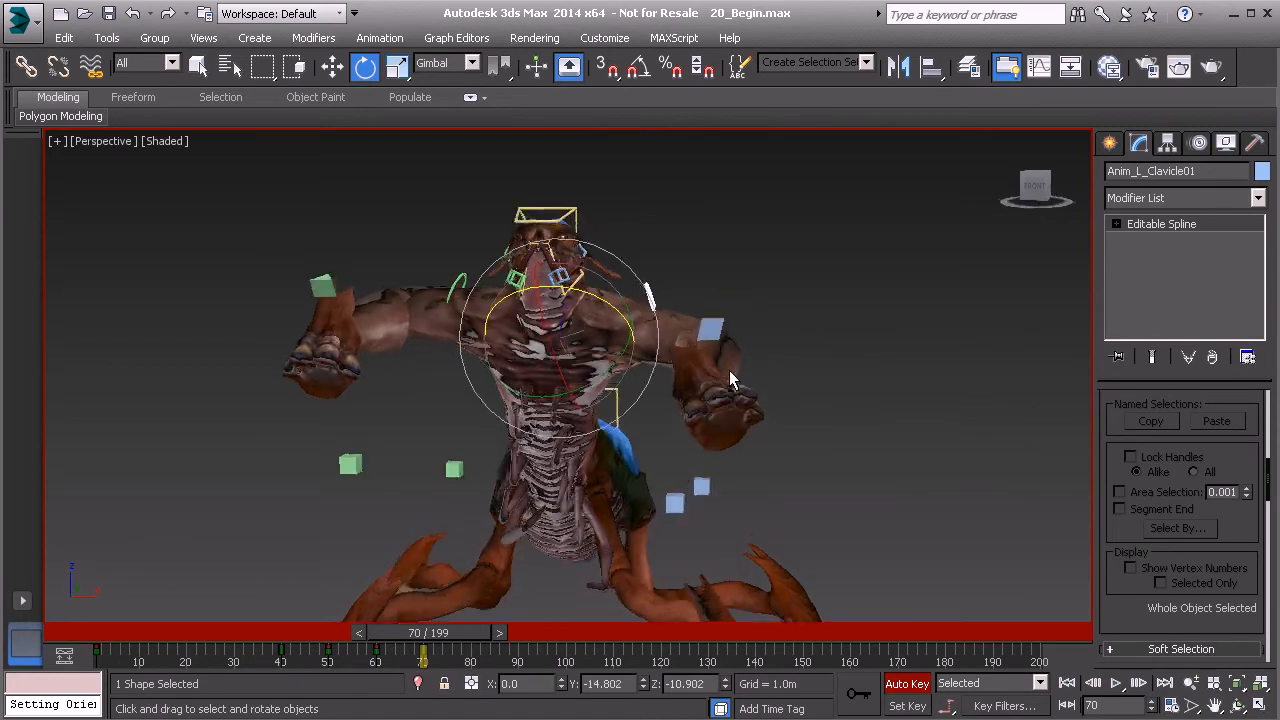
# - Reposition the left arm control so the left hand reaches farther out from the body
pyautogui.click(701, 338)
pyautogui.keyDown('alt'); pyautogui.moveTo(688, 414); pyautogui.dragTo(709, 449, button='middle'); pyautogui.keyUp('alt')
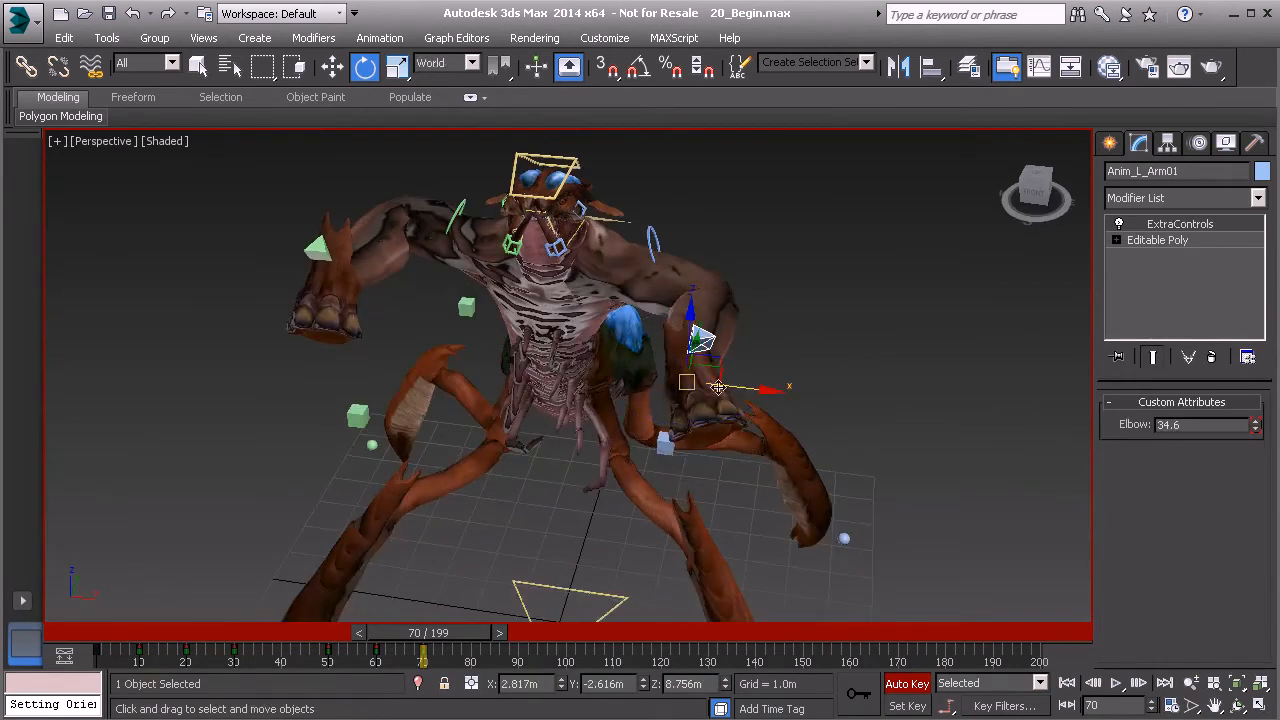
pyautogui.press('w')
pyautogui.keyDown('alt'); pyautogui.moveTo(737, 380); pyautogui.dragTo(700, 424, button='middle'); pyautogui.keyUp('alt')
pyautogui.moveTo(736, 357); pyautogui.dragTo(763, 370)
pyautogui.keyDown('alt'); pyautogui.moveTo(763, 370); pyautogui.dragTo(768, 278, button='middle'); pyautogui.keyUp('alt')
# - Rotate the left arm control to about 7.5 degrees on Z
pyautogui.press('e')
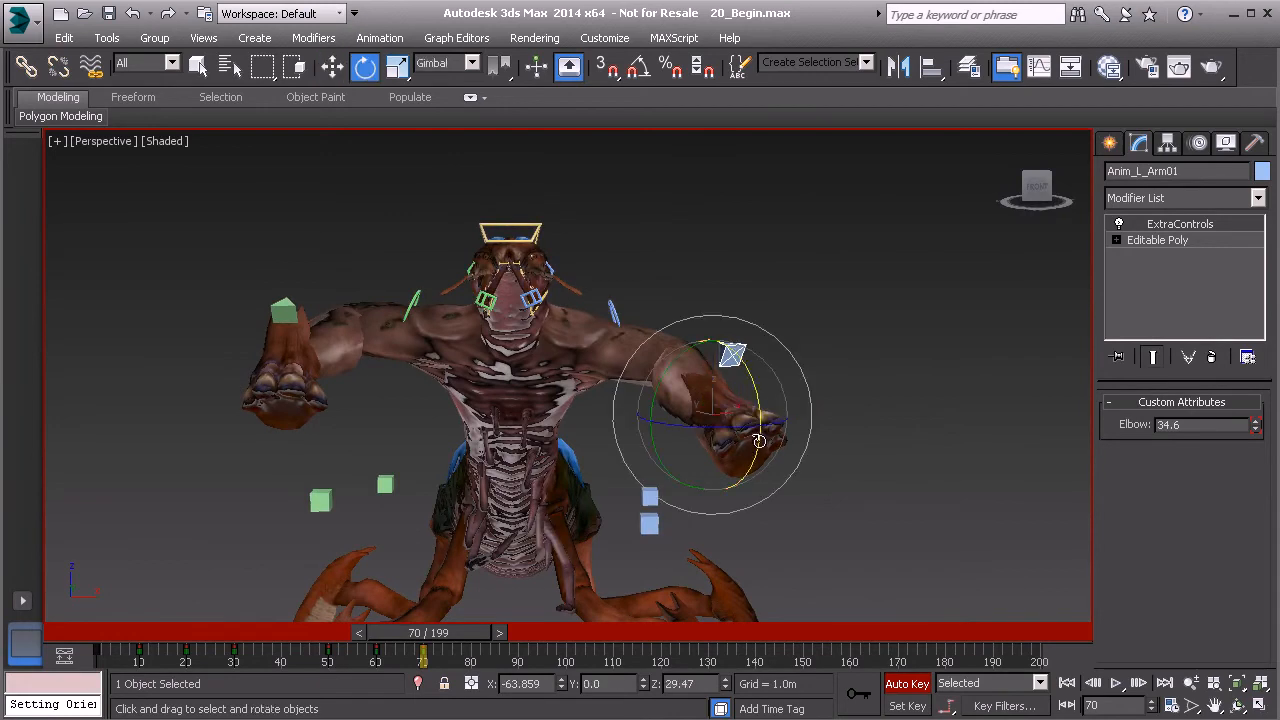
pyautogui.moveTo(732, 436); pyautogui.dragTo(686, 427)
pyautogui.keyDown('alt'); pyautogui.moveTo(616, 398); pyautogui.dragTo(715, 275, button='middle'); pyautogui.keyUp('alt')
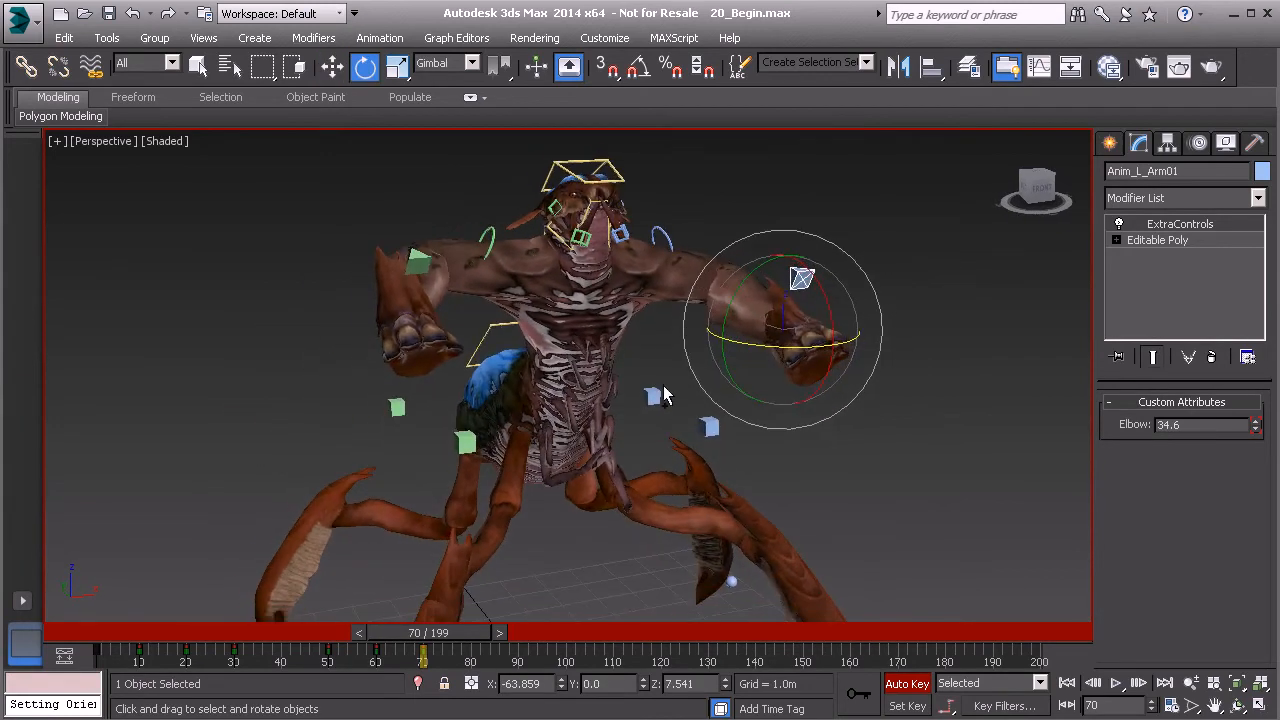
pyautogui.moveTo(644, 342)
pyautogui.mouseDown(button='middle')
pyautogui.moveTo(611, 388)
pyautogui.moveTo(639, 382)
pyautogui.moveTo(693, 453)
pyautogui.moveTo(612, 355)
pyautogui.moveTo(630, 335)
pyautogui.mouseUp(button='middle')
# - Rotate the neck control forward to about 16.6 degrees on X and adjust the tilt of the head control
pyautogui.click(561, 301)
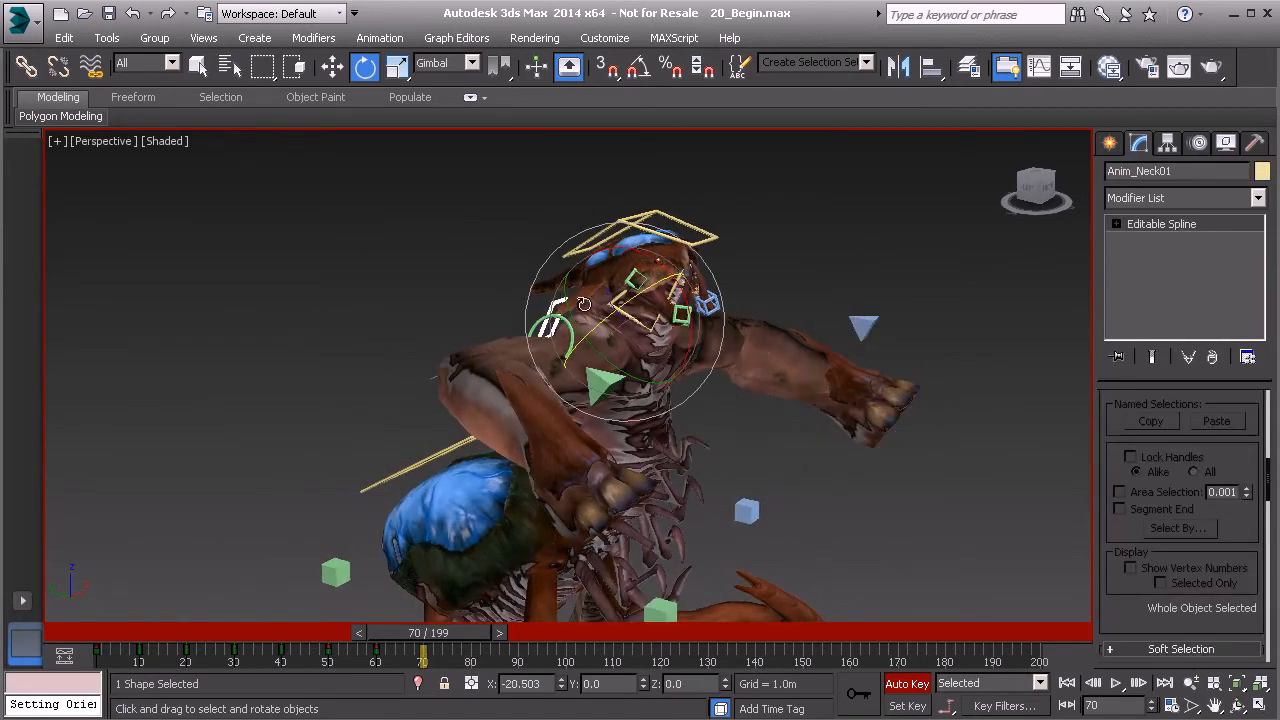
pyautogui.moveTo(650, 258); pyautogui.dragTo(667, 288)
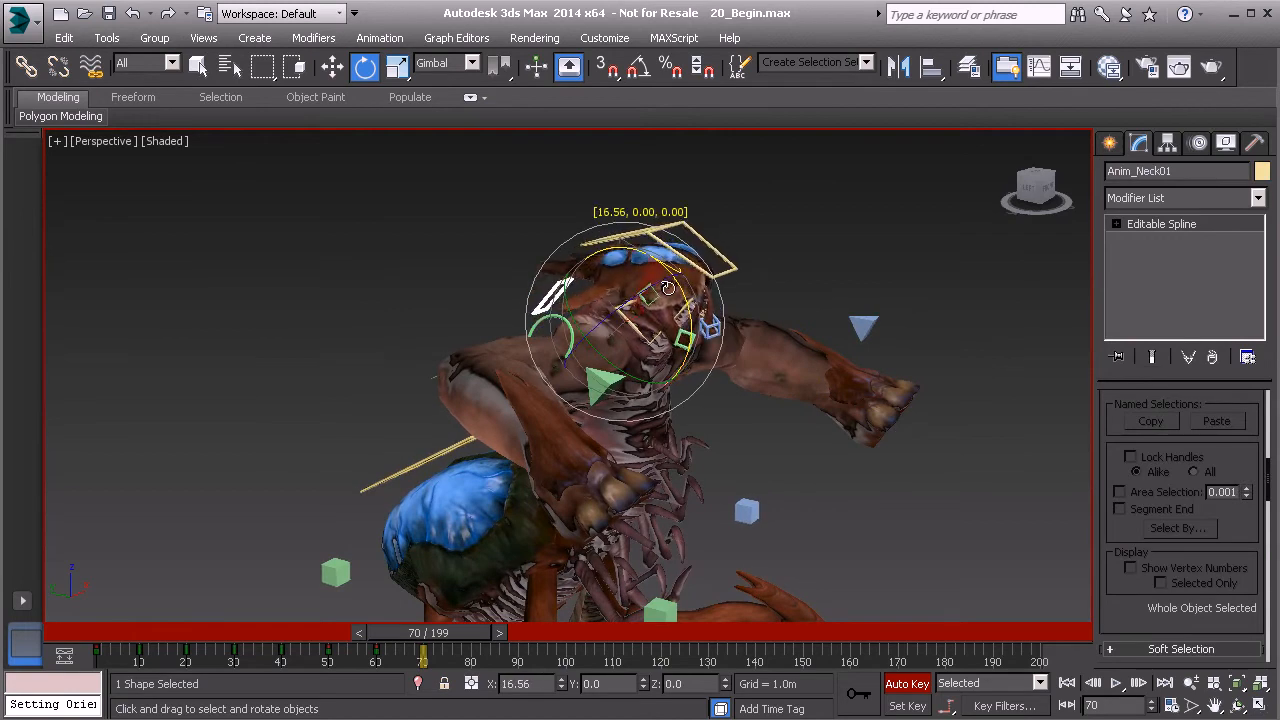
pyautogui.click(706, 242)
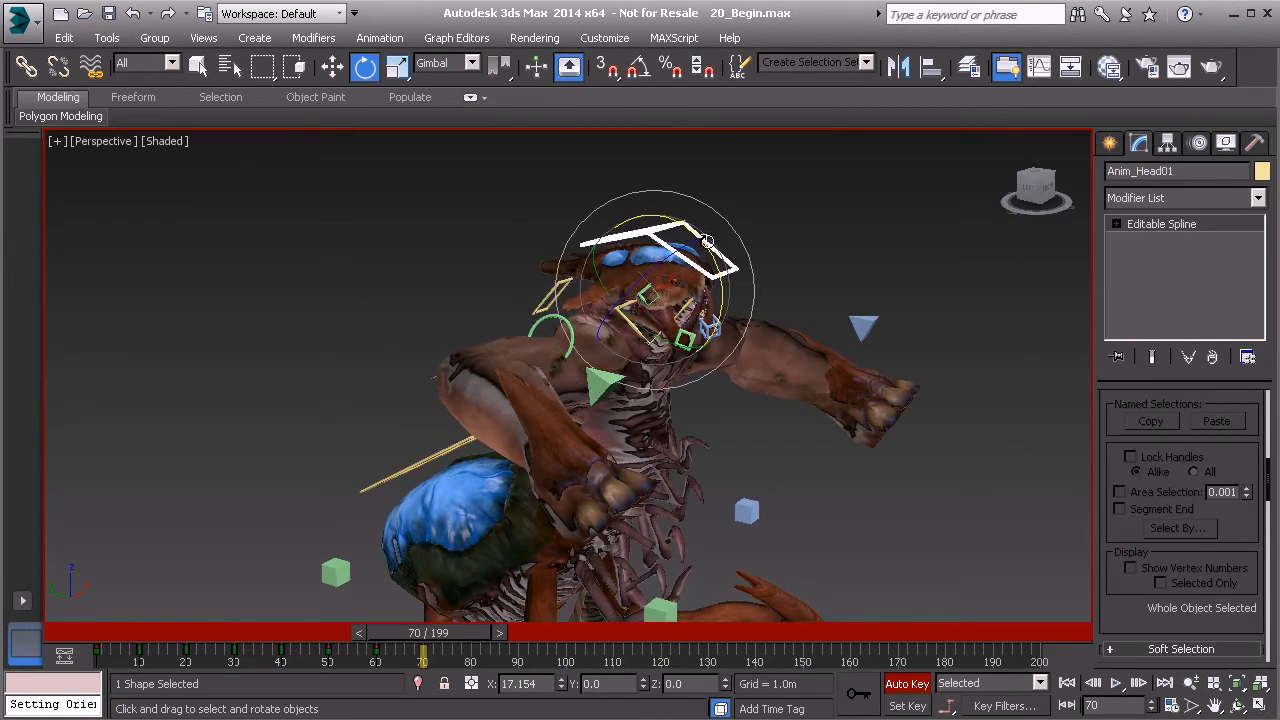
pyautogui.moveTo(712, 255); pyautogui.dragTo(566, 332)
# - Rotate the thorax control forward to about 3 degrees on X
pyautogui.click(503, 387)
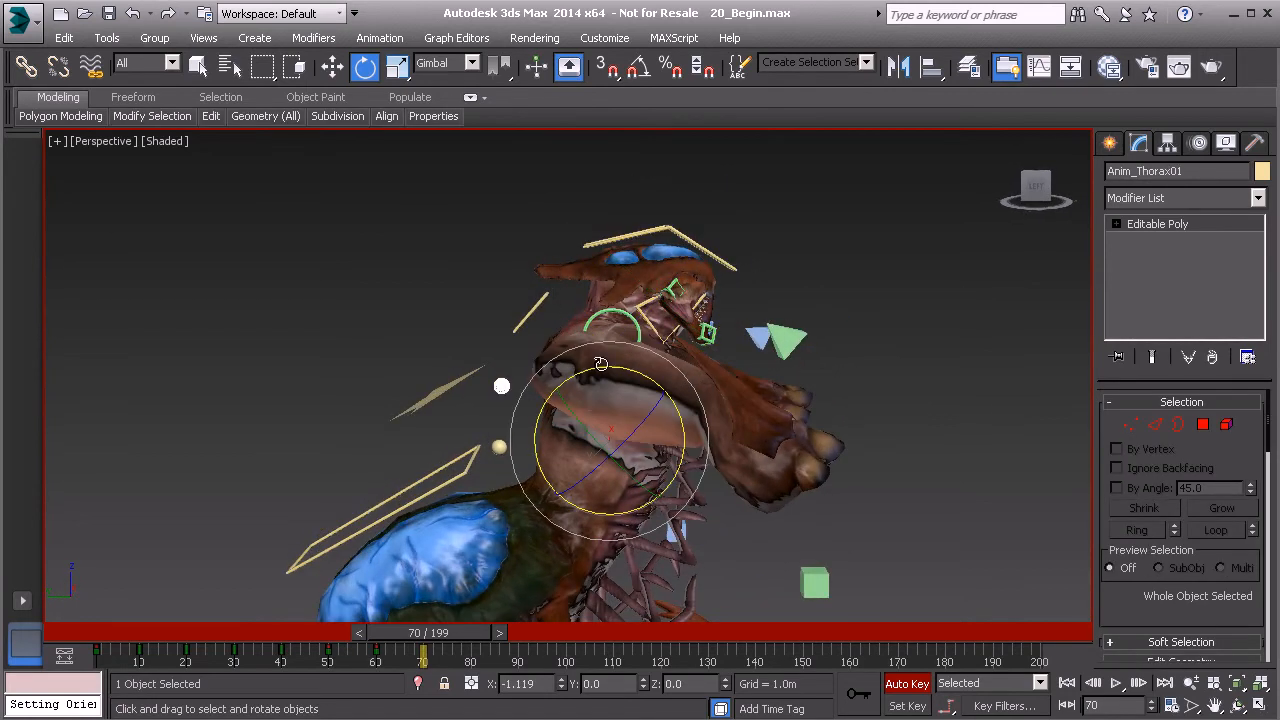
pyautogui.moveTo(607, 371); pyautogui.dragTo(628, 371)
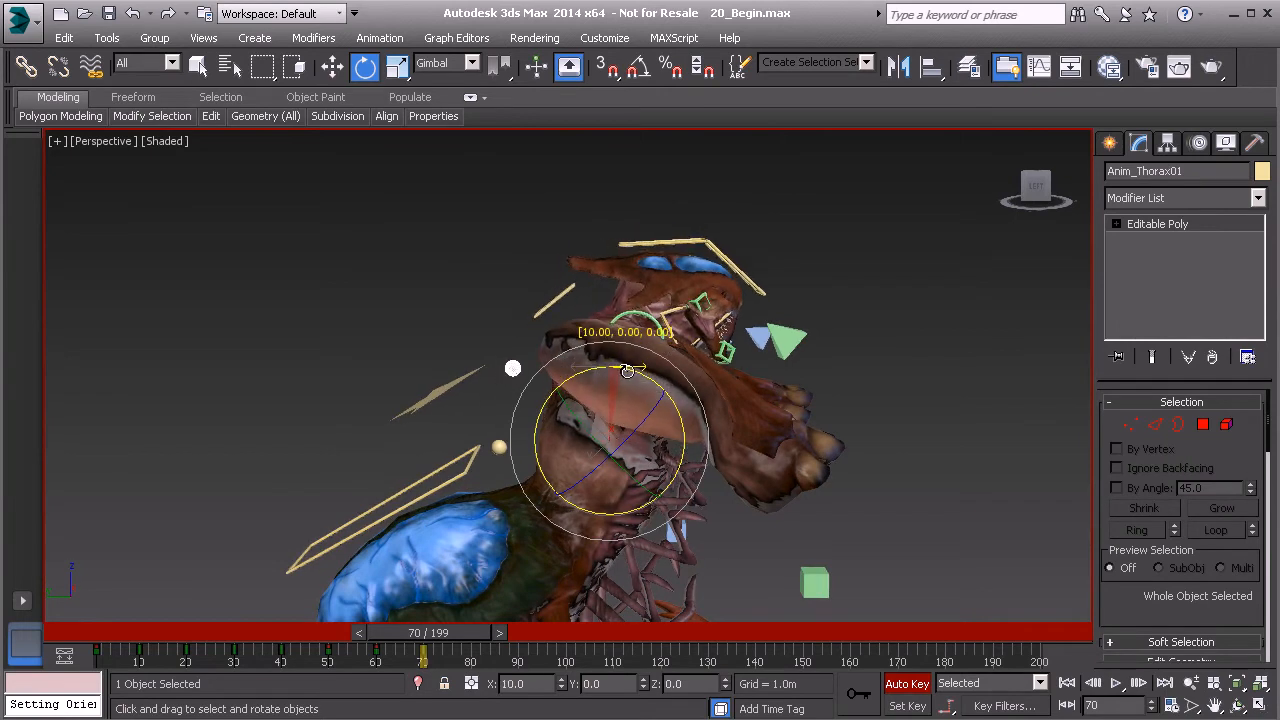
pyautogui.keyDown('alt'); pyautogui.moveTo(806, 408); pyautogui.dragTo(678, 406, button='middle'); pyautogui.keyUp('alt')
pyautogui.moveTo(678, 406); pyautogui.dragTo(655, 408)
pyautogui.keyDown('alt'); pyautogui.moveTo(655, 408); pyautogui.dragTo(632, 535, button='middle'); pyautogui.keyUp('alt')
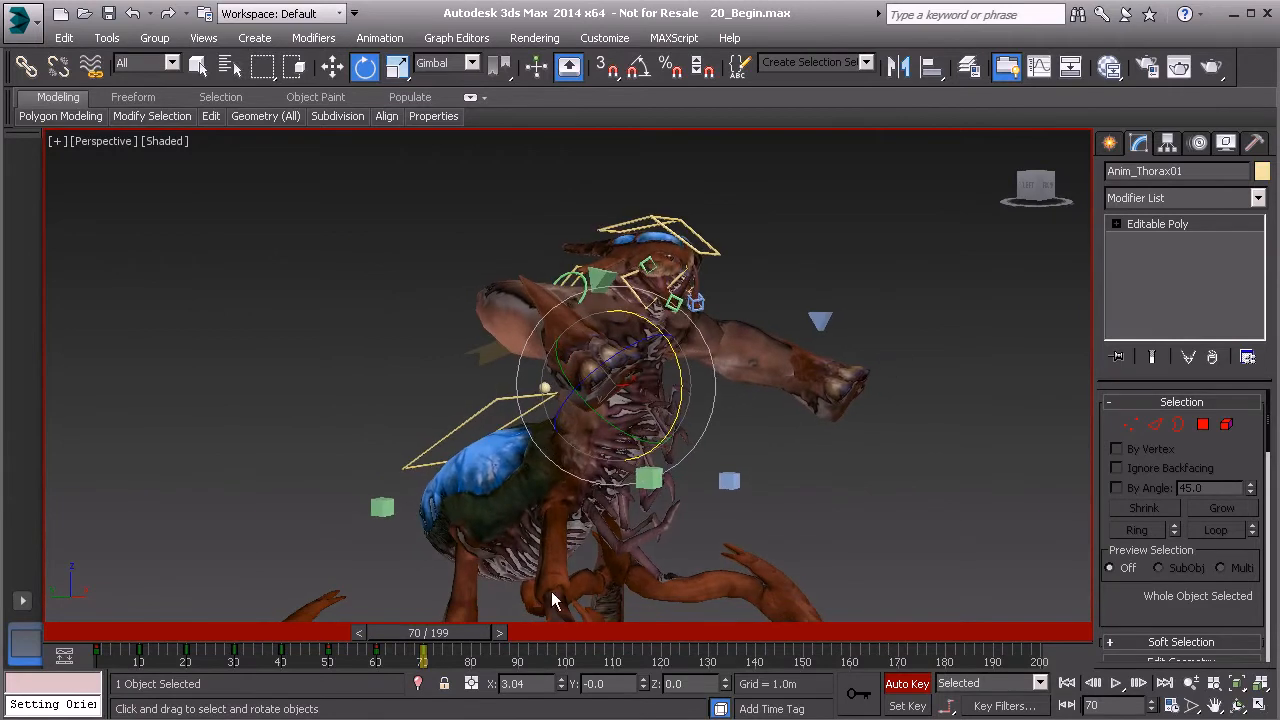
# - Scrub the timeline to review the motion around frame 70, and advance it to frame 80
pyautogui.moveTo(437, 636); pyautogui.dragTo(483, 638)
pyautogui.press('e')
pyautogui.keyDown('alt'); pyautogui.moveTo(612, 490); pyautogui.dragTo(515, 574, button='middle'); pyautogui.keyUp('alt')
pyautogui.press('q')
pyautogui.moveTo(470, 632)
pyautogui.mouseDown()
pyautogui.moveTo(424, 632)
pyautogui.moveTo(448, 632)
pyautogui.mouseUp()
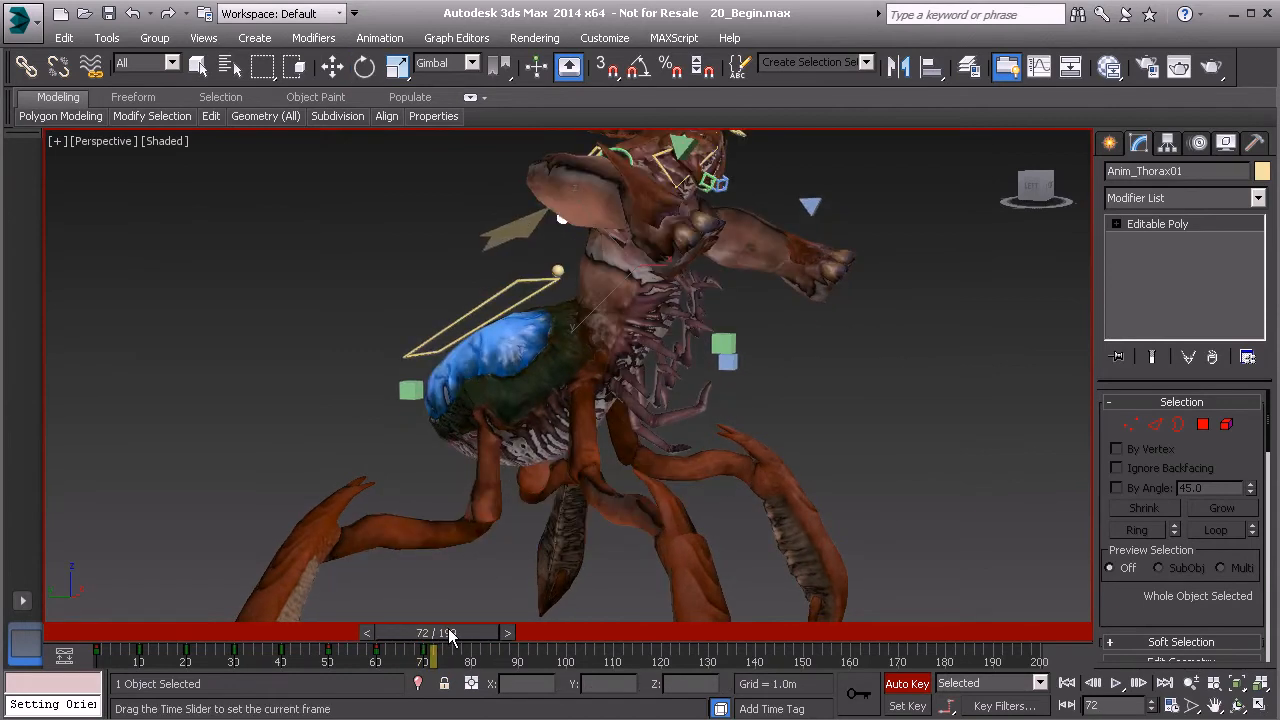
pyautogui.moveTo(449, 632); pyautogui.dragTo(488, 633)
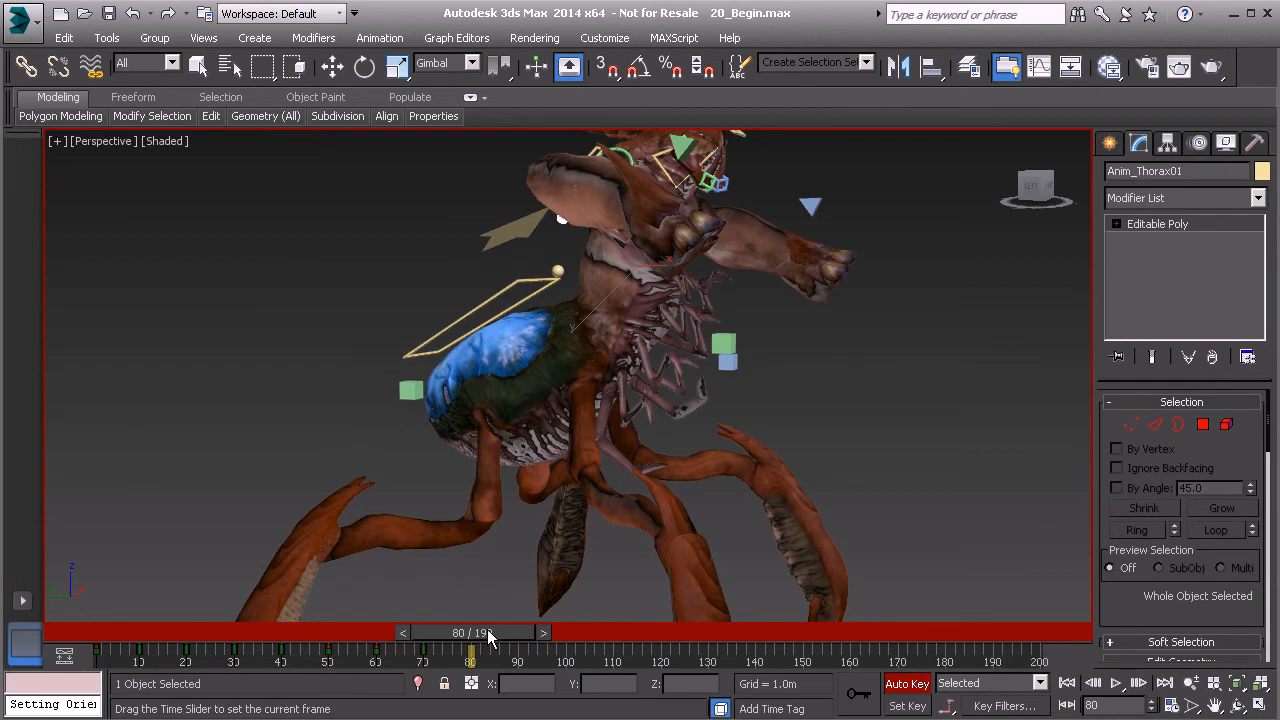
# - Select the center-of-gravity control with both arm controls and adjust their height together along Z at frame 80
pyautogui.press('e')
pyautogui.keyDown('alt'); pyautogui.moveTo(712, 412); pyautogui.dragTo(661, 366, button='middle'); pyautogui.keyUp('alt')
pyautogui.moveTo(661, 366); pyautogui.dragTo(656, 410, button='middle')
pyautogui.keyDown('alt'); pyautogui.moveTo(513, 382); pyautogui.dragTo(551, 374, button='middle'); pyautogui.keyUp('alt')
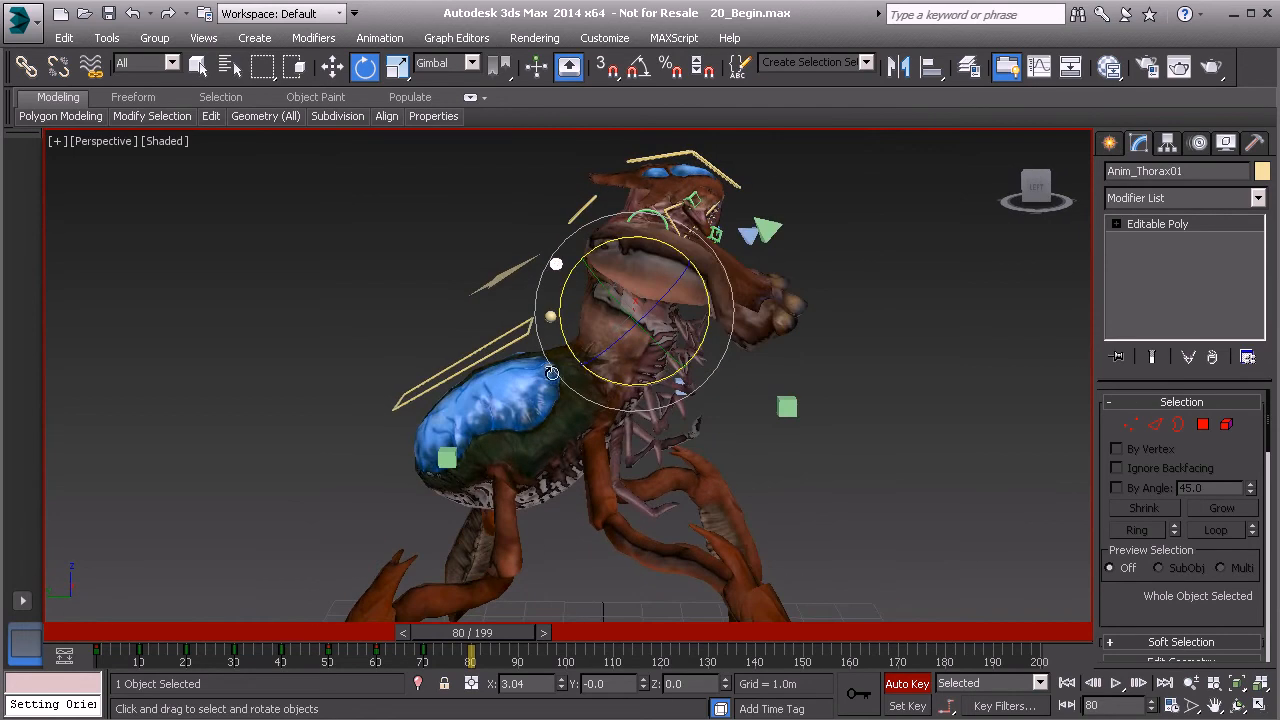
pyautogui.click(502, 275)
pyautogui.keyDown('alt'); pyautogui.moveTo(688, 296); pyautogui.dragTo(590, 314, button='middle'); pyautogui.keyUp('alt')
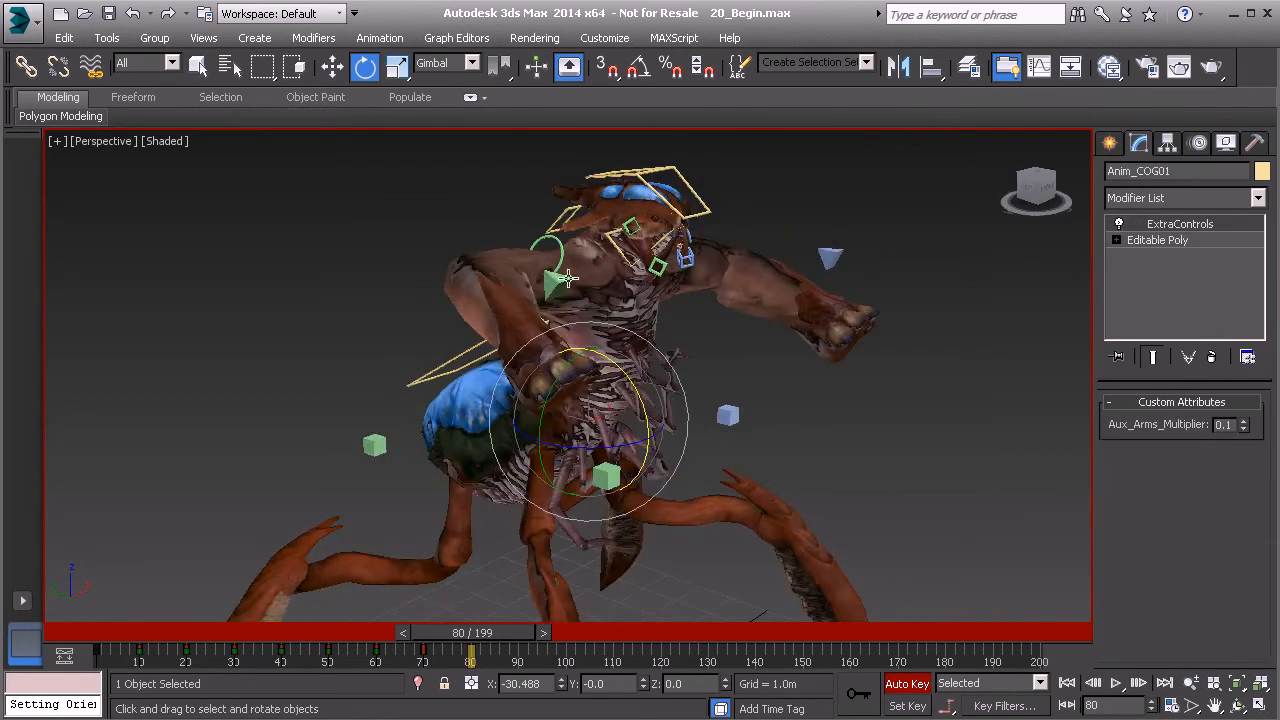
pyautogui.keyDown('ctrl'); pyautogui.click(558, 280); pyautogui.keyUp('ctrl')
pyautogui.keyDown('alt'); pyautogui.moveTo(684, 385); pyautogui.dragTo(678, 387, button='middle'); pyautogui.keyUp('alt')
pyautogui.moveTo(449, 302); pyautogui.dragTo(554, 411, button='middle')
pyautogui.press('w')
pyautogui.moveTo(641, 257); pyautogui.dragTo(639, 263)
pyautogui.keyDown('alt'); pyautogui.moveTo(639, 263); pyautogui.dragTo(717, 365, button='middle'); pyautogui.keyUp('alt')
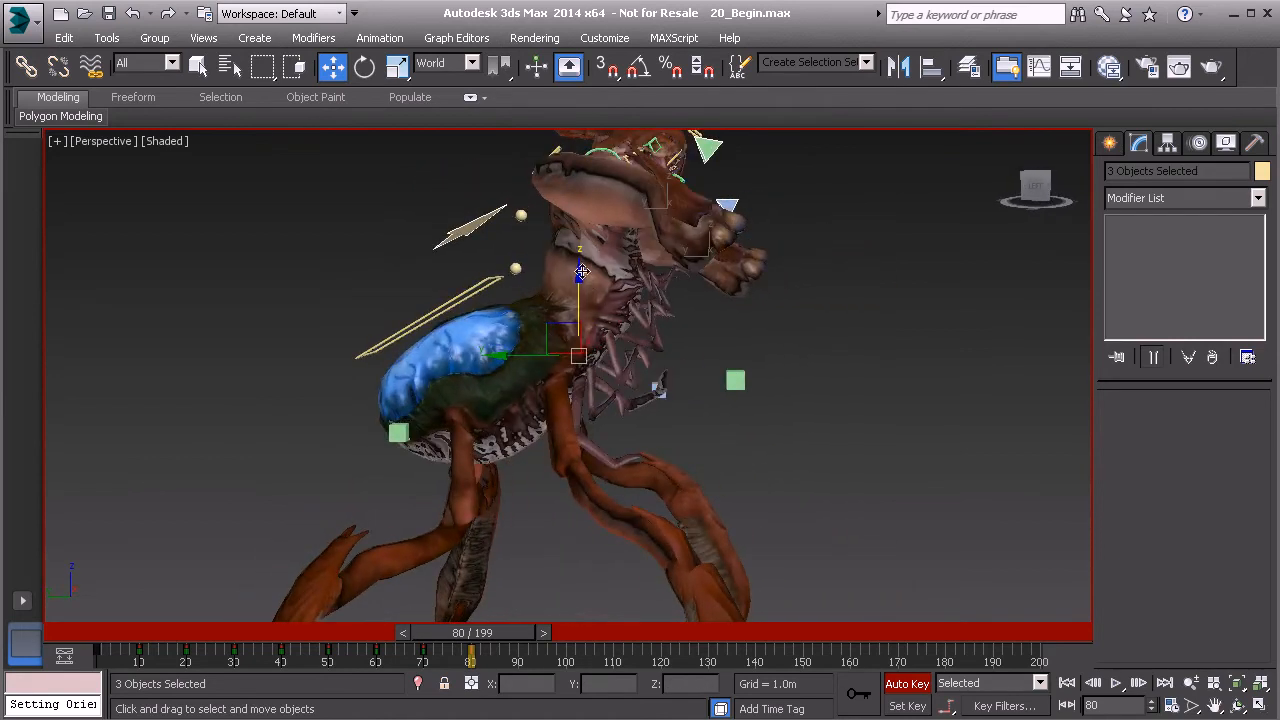
pyautogui.moveTo(579, 270); pyautogui.dragTo(572, 328)
pyautogui.moveTo(504, 622)
pyautogui.mouseDown()
pyautogui.moveTo(494, 636)
pyautogui.moveTo(450, 633)
pyautogui.moveTo(495, 636)
pyautogui.mouseUp()
pyautogui.press('w')
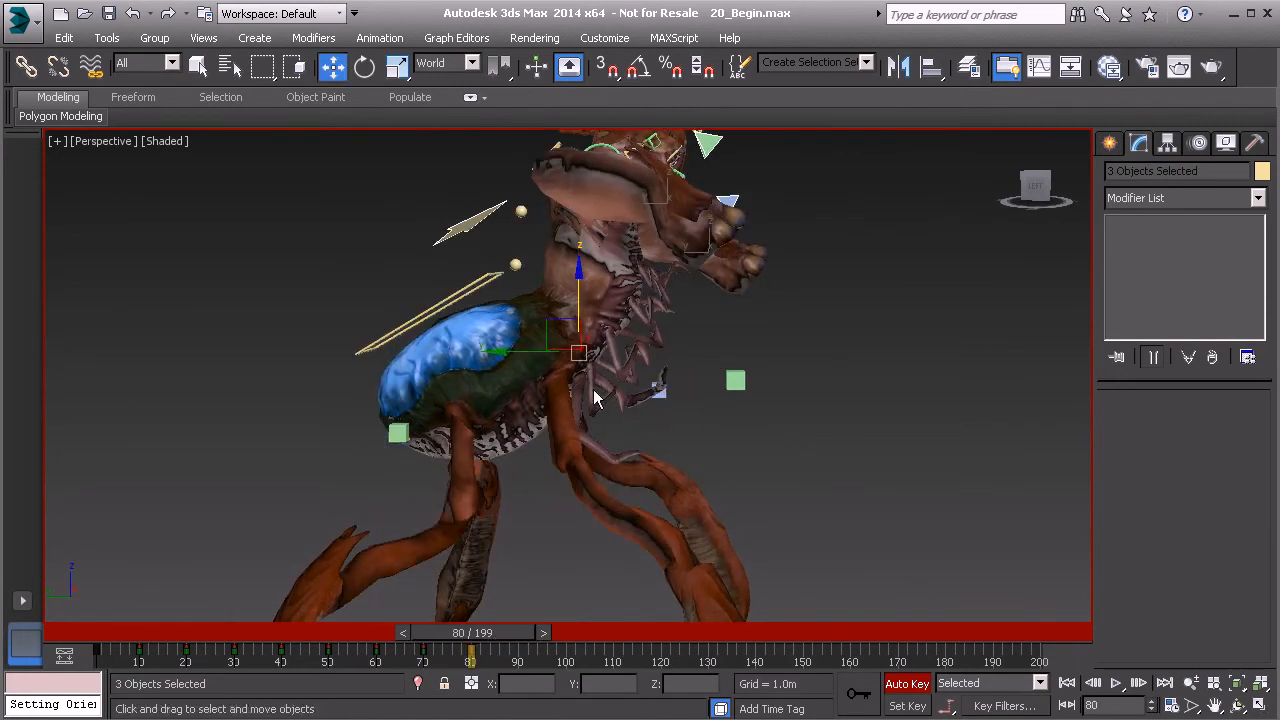
# - Rotate the two spherical torso controls behind the creature's back forward together at frame 80
pyautogui.moveTo(598, 399); pyautogui.dragTo(595, 420, button='middle')
pyautogui.keyDown('alt'); pyautogui.moveTo(579, 304); pyautogui.dragTo(596, 273, button='middle'); pyautogui.keyUp('alt')
pyautogui.scroll(3, 625, 368)
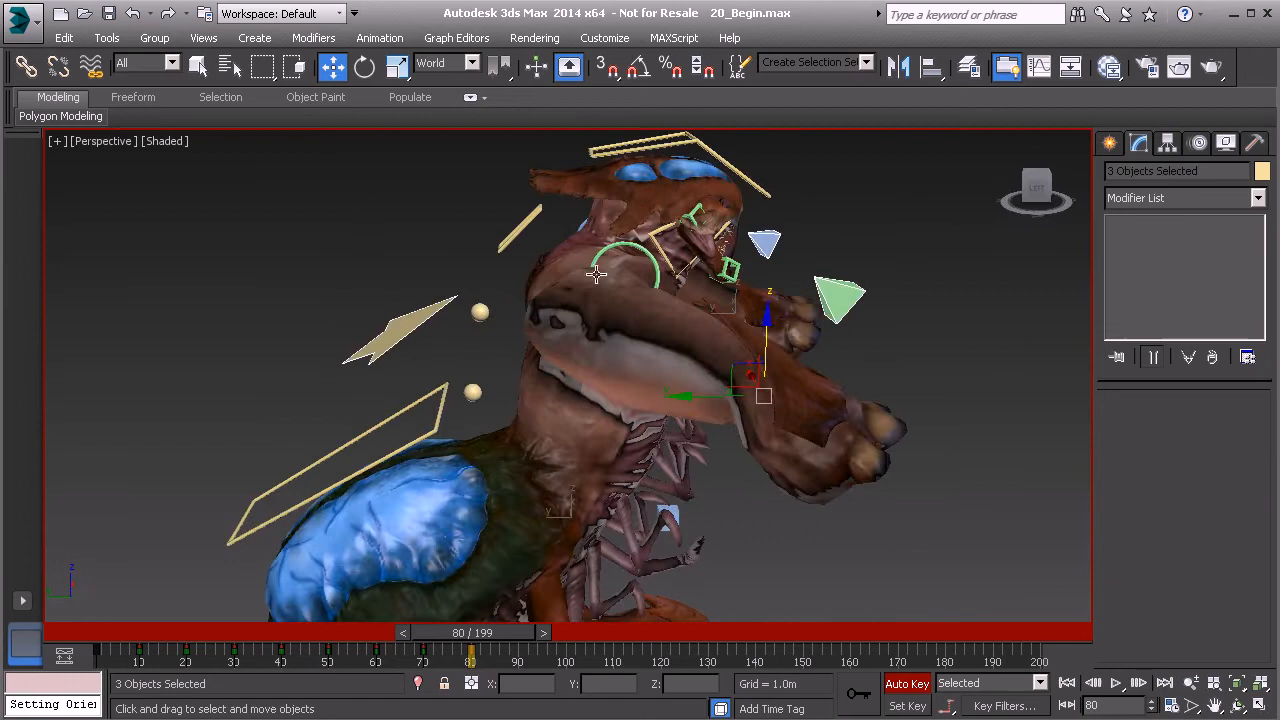
pyautogui.click(480, 312)
pyautogui.keyDown('ctrl'); pyautogui.click(472, 393); pyautogui.keyUp('ctrl')
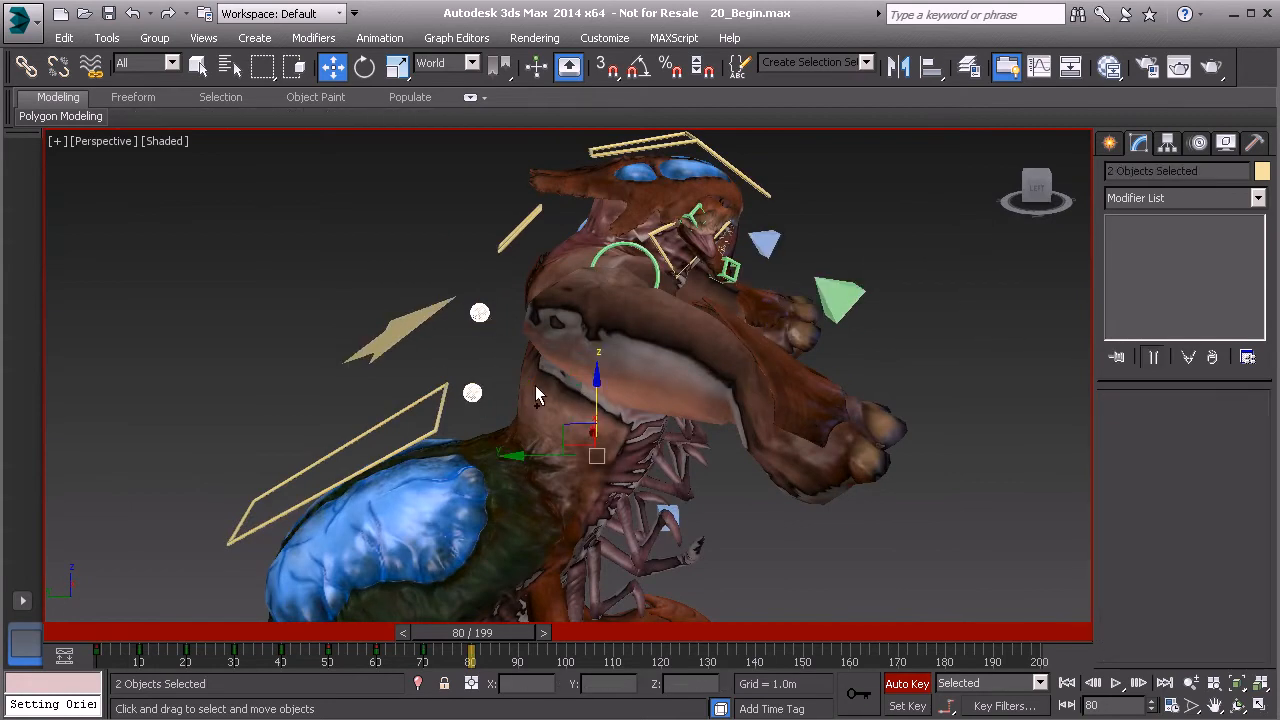
pyautogui.press('e')
pyautogui.moveTo(610, 387); pyautogui.dragTo(626, 394)
pyautogui.keyDown('alt'); pyautogui.moveTo(626, 394); pyautogui.dragTo(757, 310, button='middle'); pyautogui.keyUp('alt')
# - Rotate the neck control at frame 80 and tilt the head control down to about 38 degrees on X
pyautogui.click(572, 216)
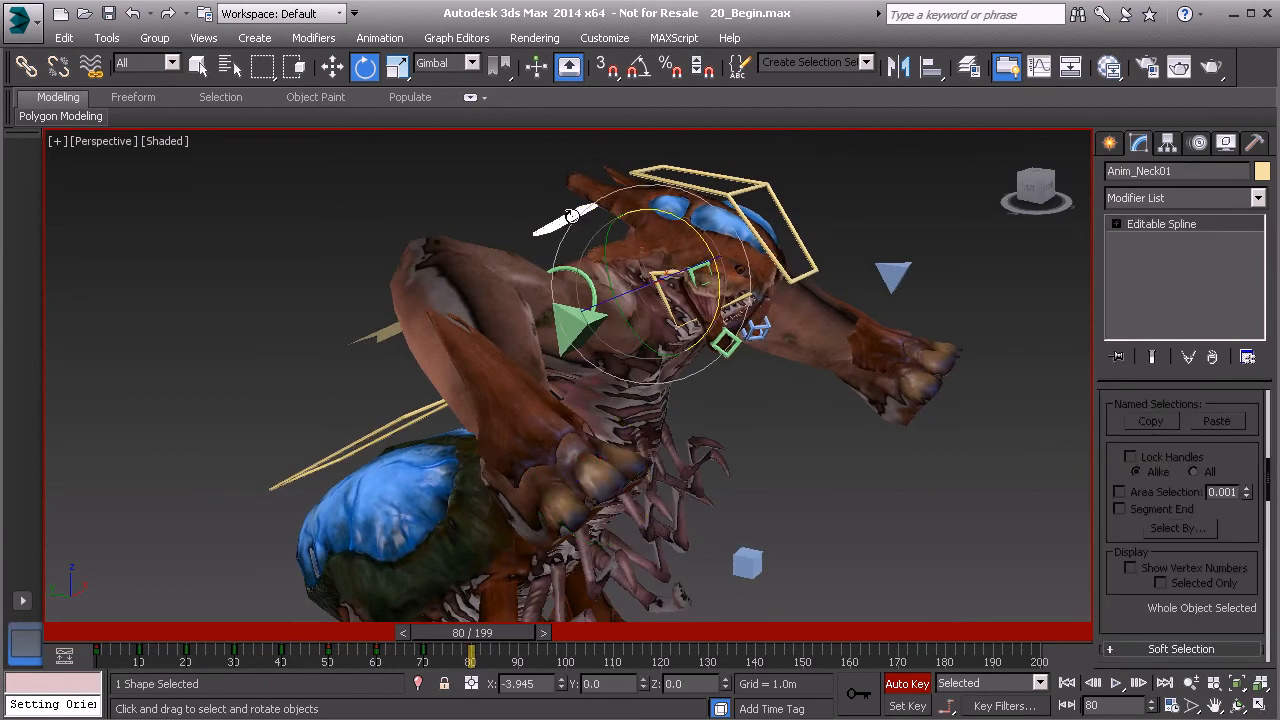
pyautogui.moveTo(695, 232); pyautogui.dragTo(695, 212)
pyautogui.click(810, 253)
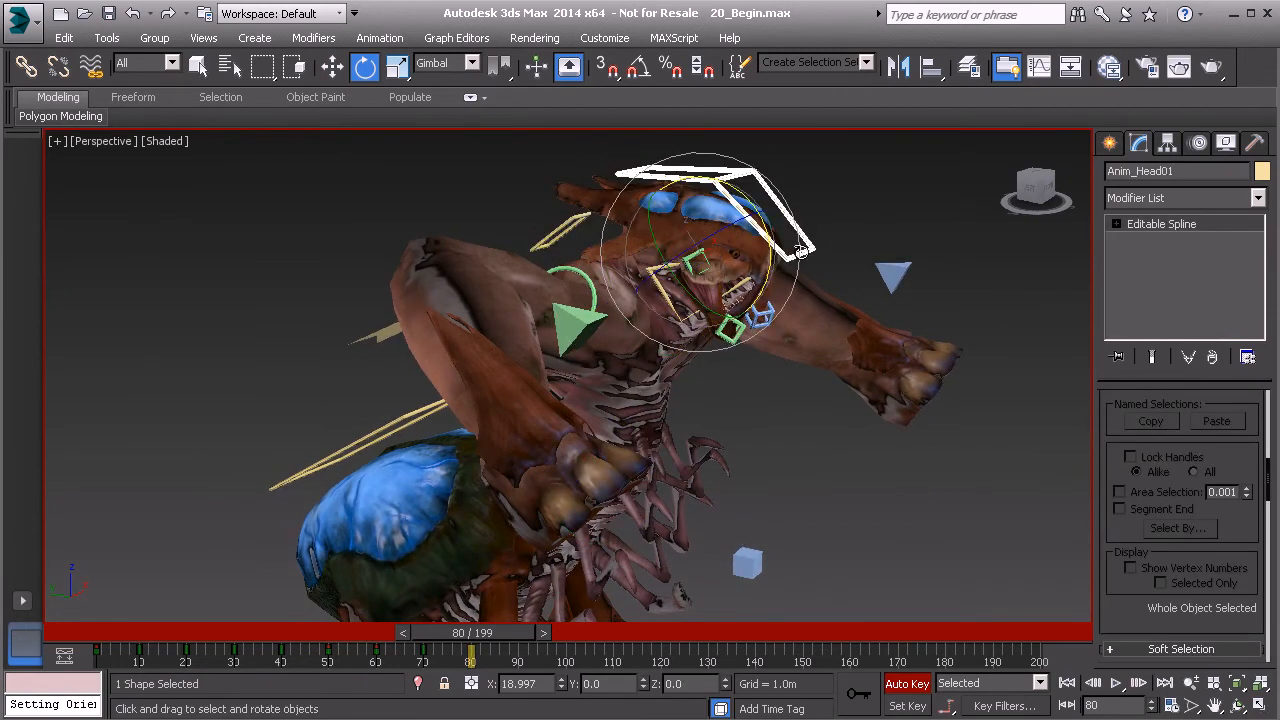
pyautogui.moveTo(773, 245); pyautogui.dragTo(766, 282)
pyautogui.keyDown('alt'); pyautogui.moveTo(811, 343); pyautogui.dragTo(776, 322, button='middle'); pyautogui.keyUp('alt')
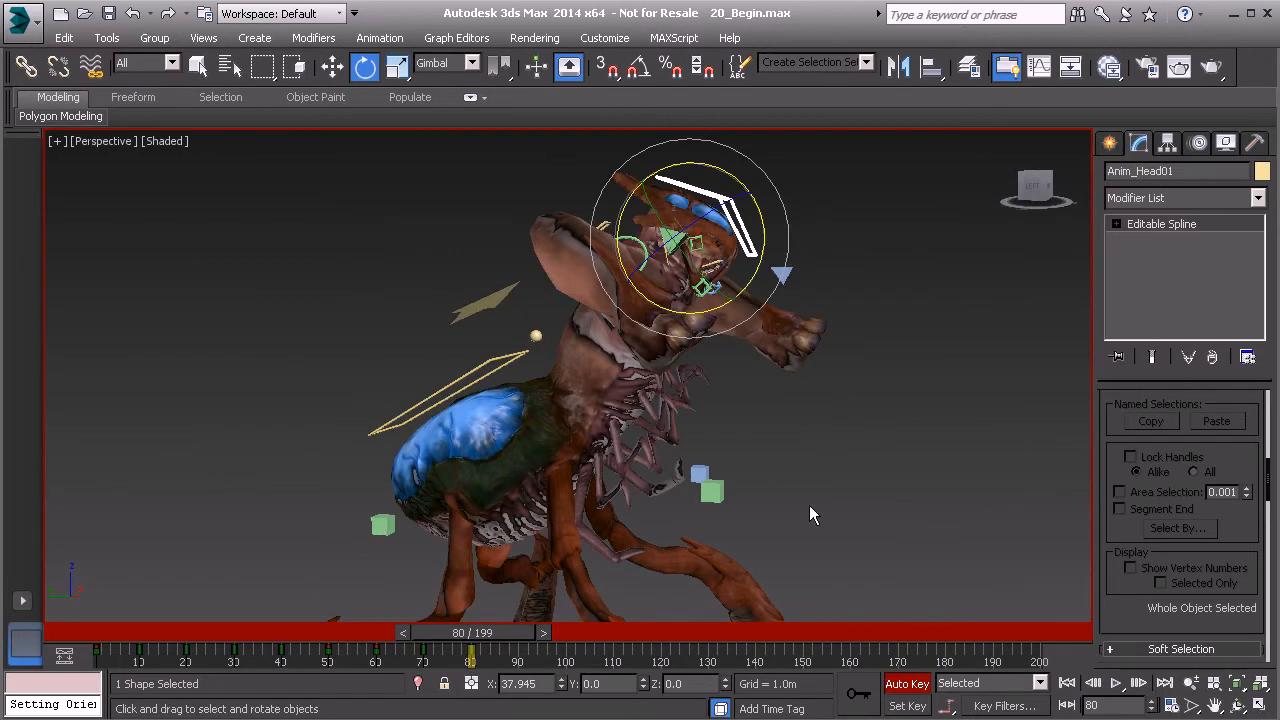
# - Lower the right arm control and pull it slightly forward at frame 80
pyautogui.keyDown('alt'); pyautogui.moveTo(776, 255); pyautogui.dragTo(575, 295, button='middle'); pyautogui.keyUp('alt')
pyautogui.click(500, 248)
pyautogui.press('w')
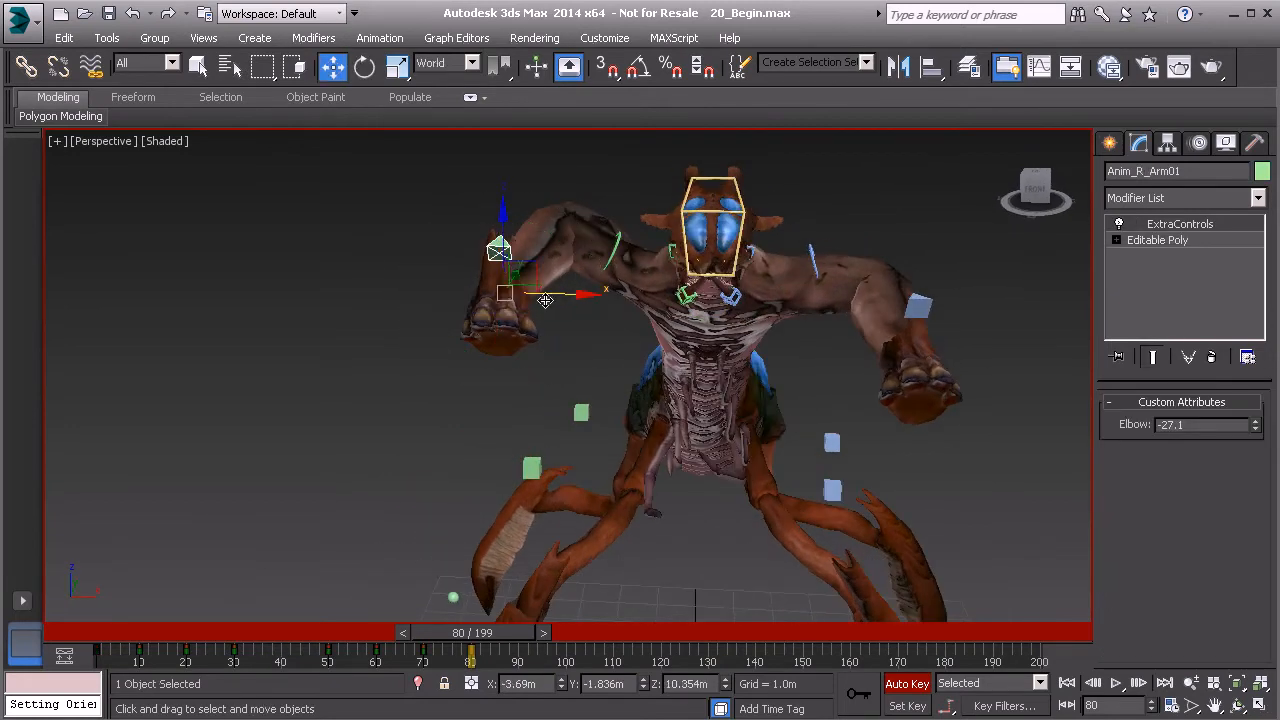
pyautogui.moveTo(506, 295); pyautogui.dragTo(524, 364)
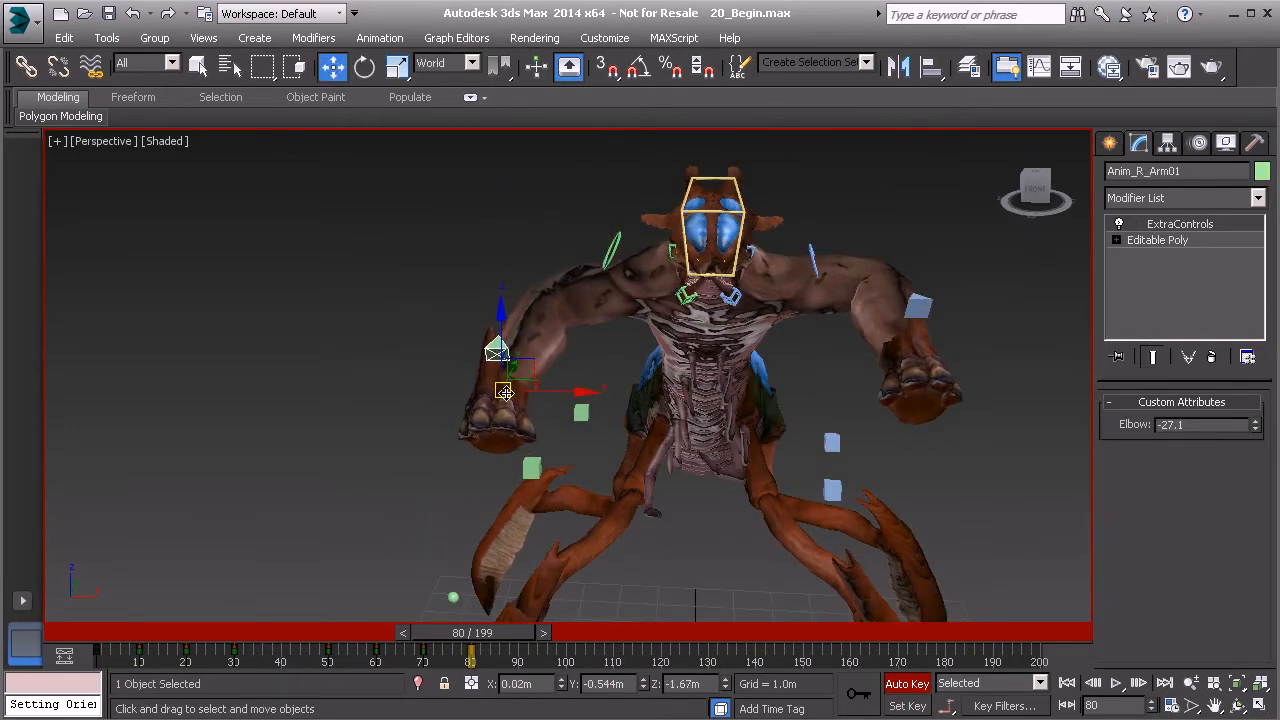
pyautogui.keyDown('alt'); pyautogui.moveTo(506, 381); pyautogui.dragTo(611, 370, button='middle'); pyautogui.keyUp('alt')
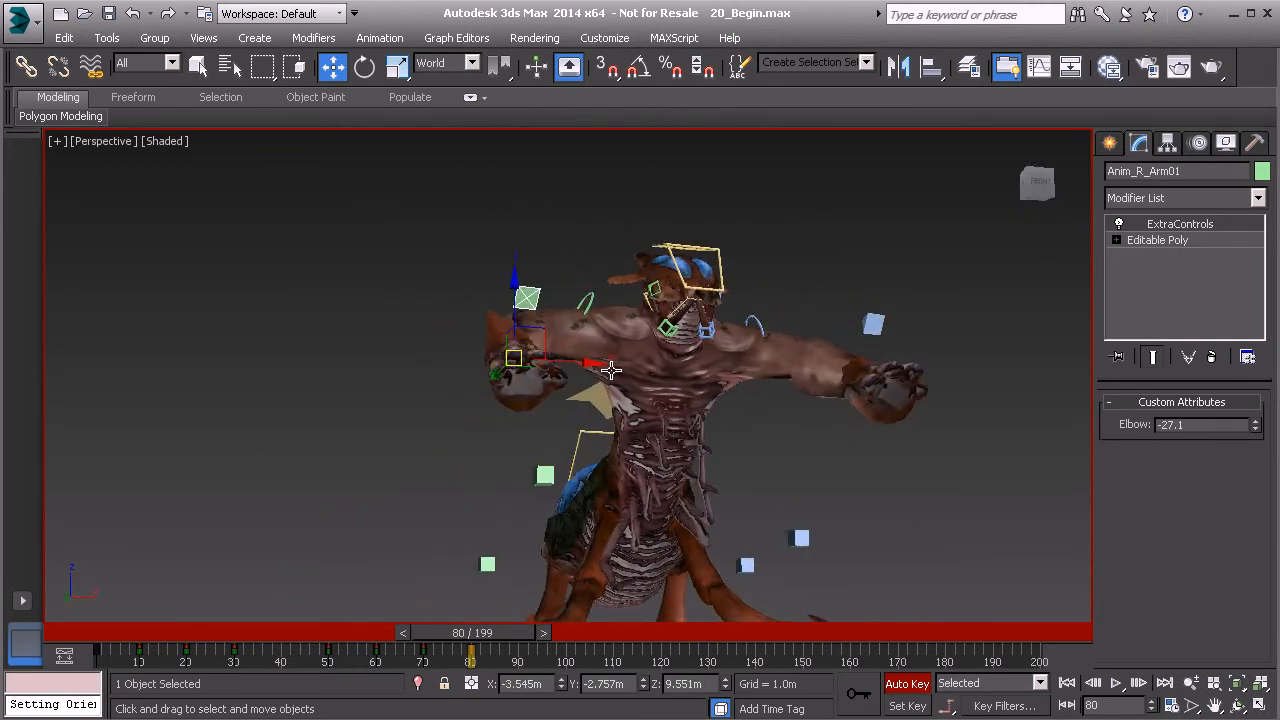
# - Lower the left arm control at frame 80 to bring the hand down
pyautogui.click(872, 325)
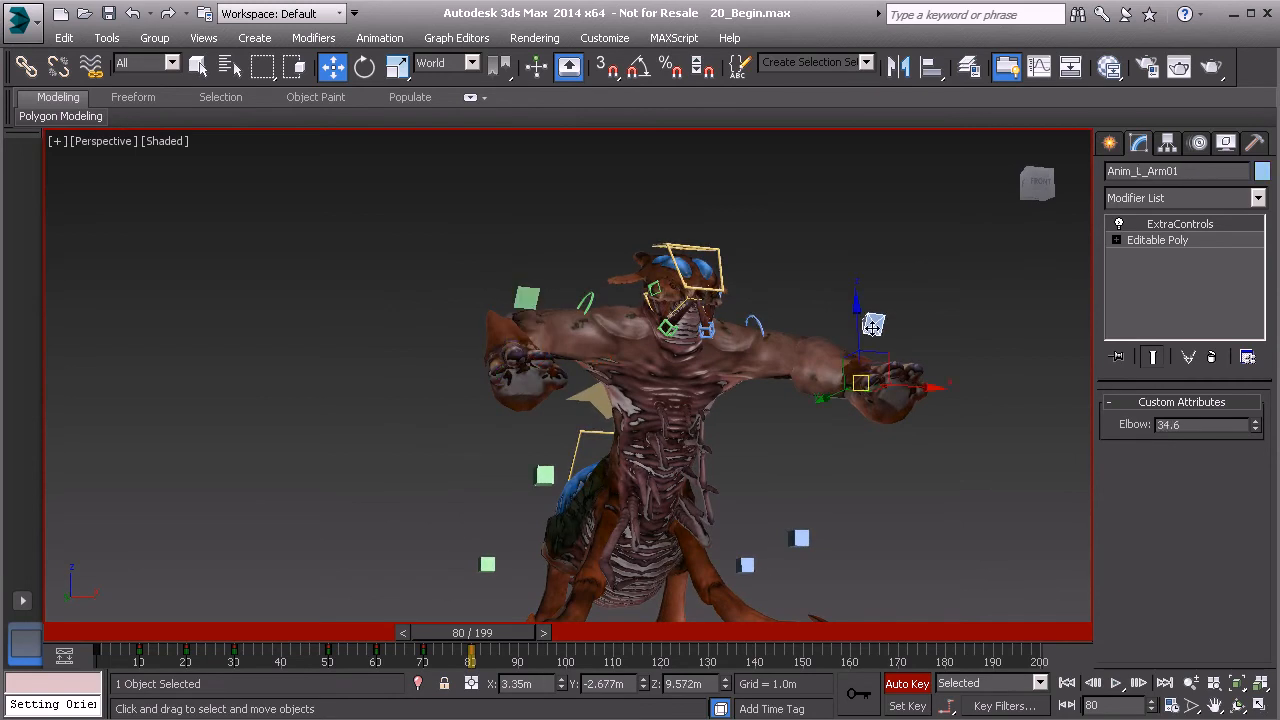
pyautogui.moveTo(873, 387); pyautogui.dragTo(873, 435)
pyautogui.press('e')
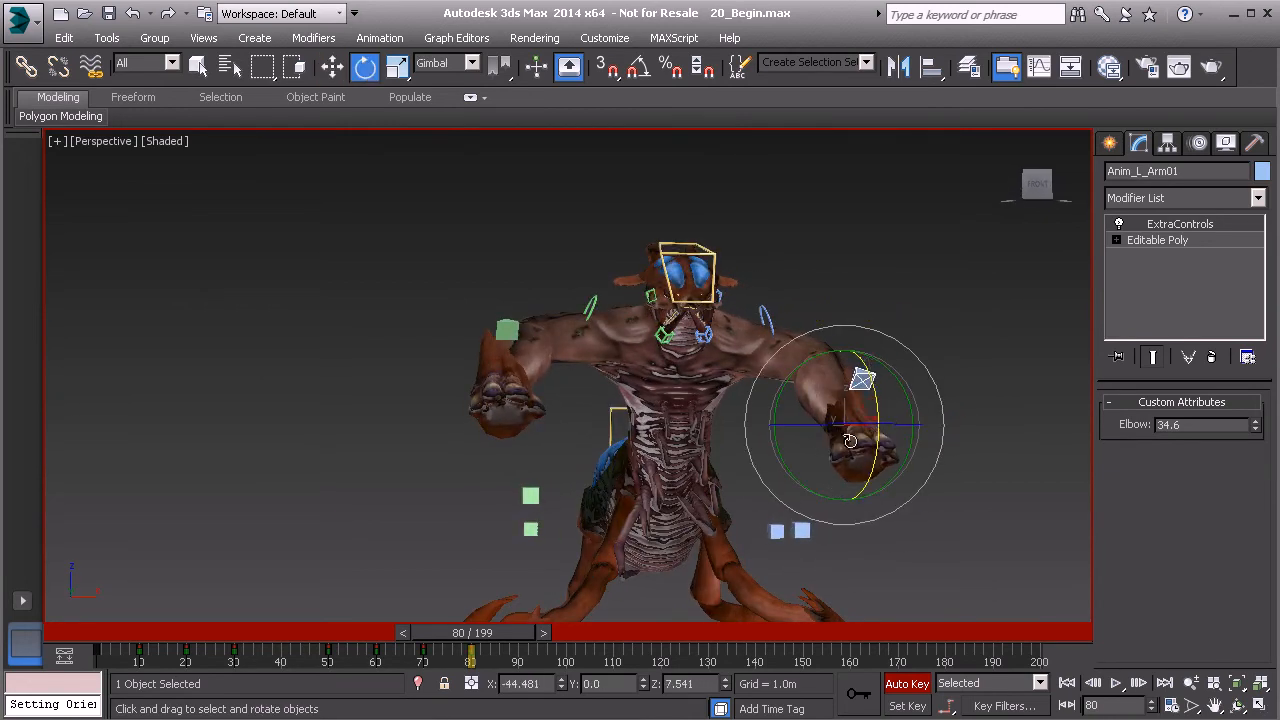
pyautogui.keyDown('alt'); pyautogui.moveTo(560, 301); pyautogui.dragTo(808, 305, button='middle'); pyautogui.keyUp('alt')
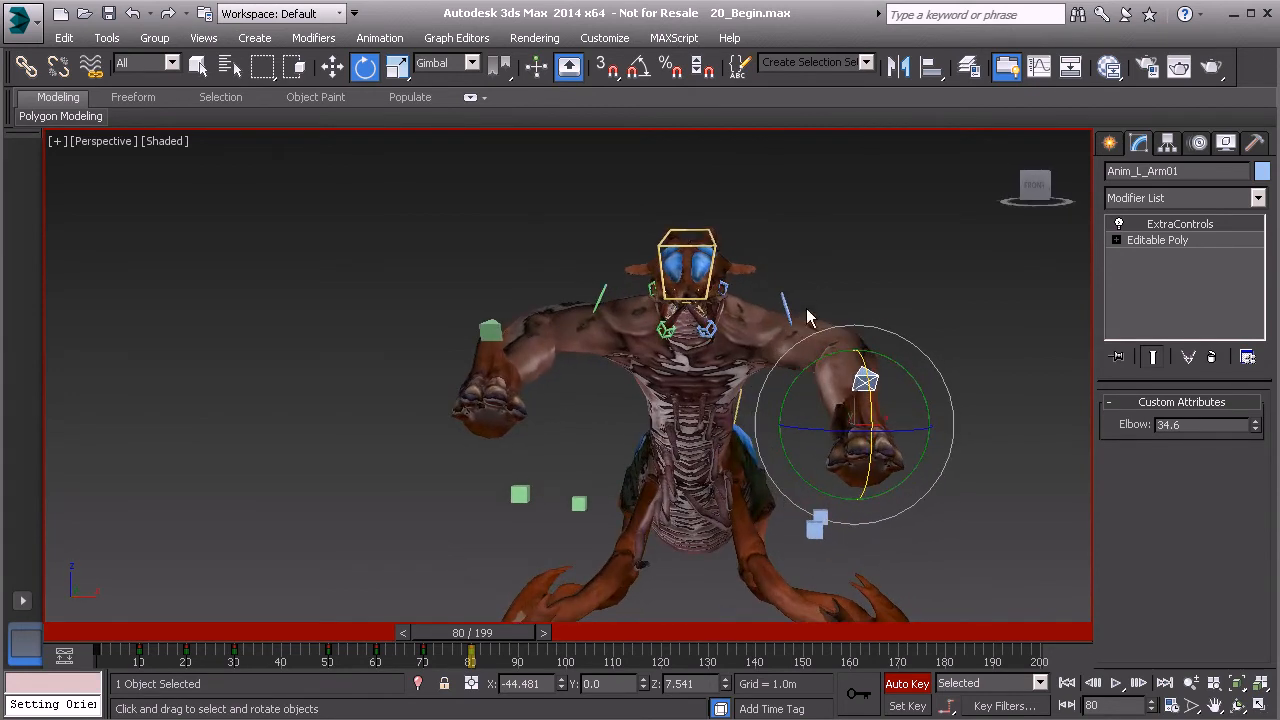
# - Rotate the left and right clavicle controls at frame 80 to adjust both shoulders
pyautogui.click(787, 310)
pyautogui.moveTo(741, 306); pyautogui.dragTo(743, 314)
pyautogui.keyDown('alt'); pyautogui.moveTo(816, 337); pyautogui.dragTo(721, 345, button='middle'); pyautogui.keyUp('alt')
pyautogui.moveTo(757, 302); pyautogui.dragTo(749, 306)
pyautogui.keyDown('alt'); pyautogui.moveTo(664, 318); pyautogui.dragTo(716, 310, button='middle'); pyautogui.keyUp('alt')
pyautogui.click(585, 263)
pyautogui.click(640, 294)
pyautogui.moveTo(674, 293); pyautogui.dragTo(667, 296)
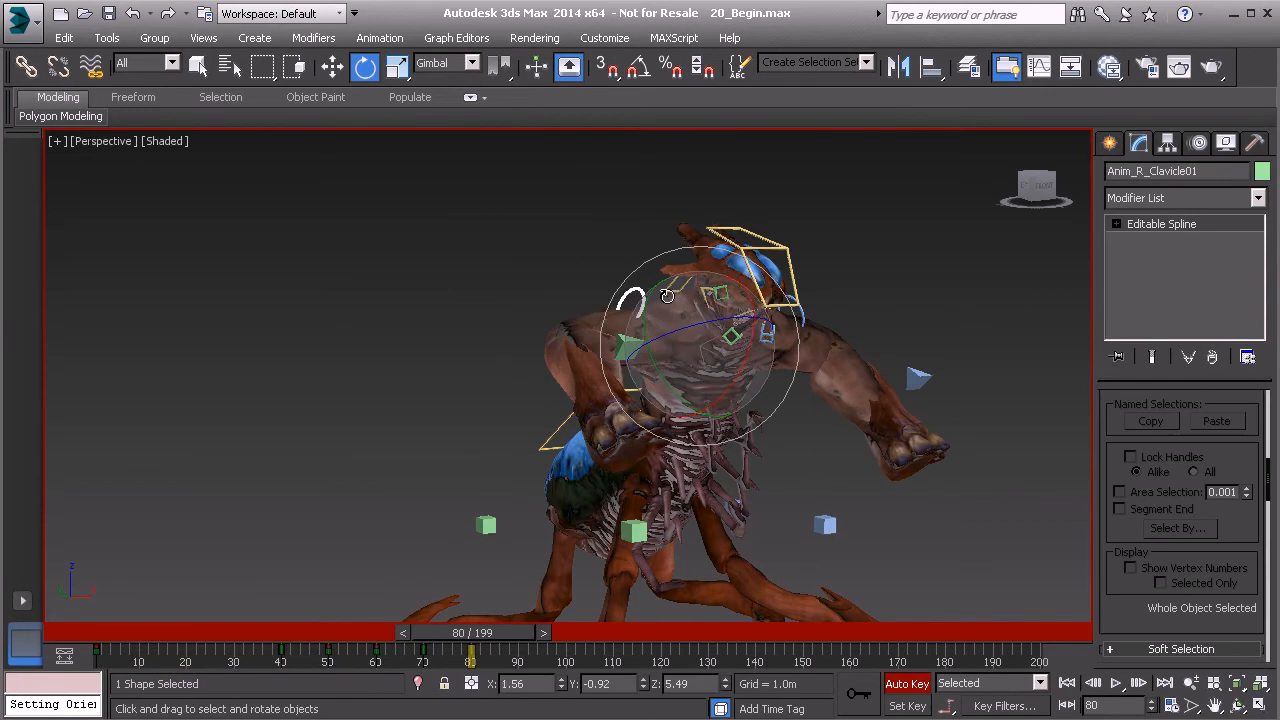
pyautogui.click(645, 238)
# - Check the pose around frame 80 and move the right arm control slightly inward and lower at frame 80
pyautogui.keyDown('alt'); pyautogui.moveTo(714, 312); pyautogui.dragTo(762, 340, button='middle'); pyautogui.keyUp('alt')
pyautogui.moveTo(805, 387); pyautogui.dragTo(803, 377, button='middle')
pyautogui.moveTo(491, 637)
pyautogui.mouseDown()
pyautogui.moveTo(477, 637)
pyautogui.moveTo(494, 640)
pyautogui.mouseUp()
pyautogui.moveTo(636, 454)
pyautogui.keyDown('alt'); pyautogui.mouseDown(button='middle')
pyautogui.moveTo(672, 456)
pyautogui.moveTo(630, 458)
pyautogui.mouseUp(button='middle'); pyautogui.keyUp('alt')
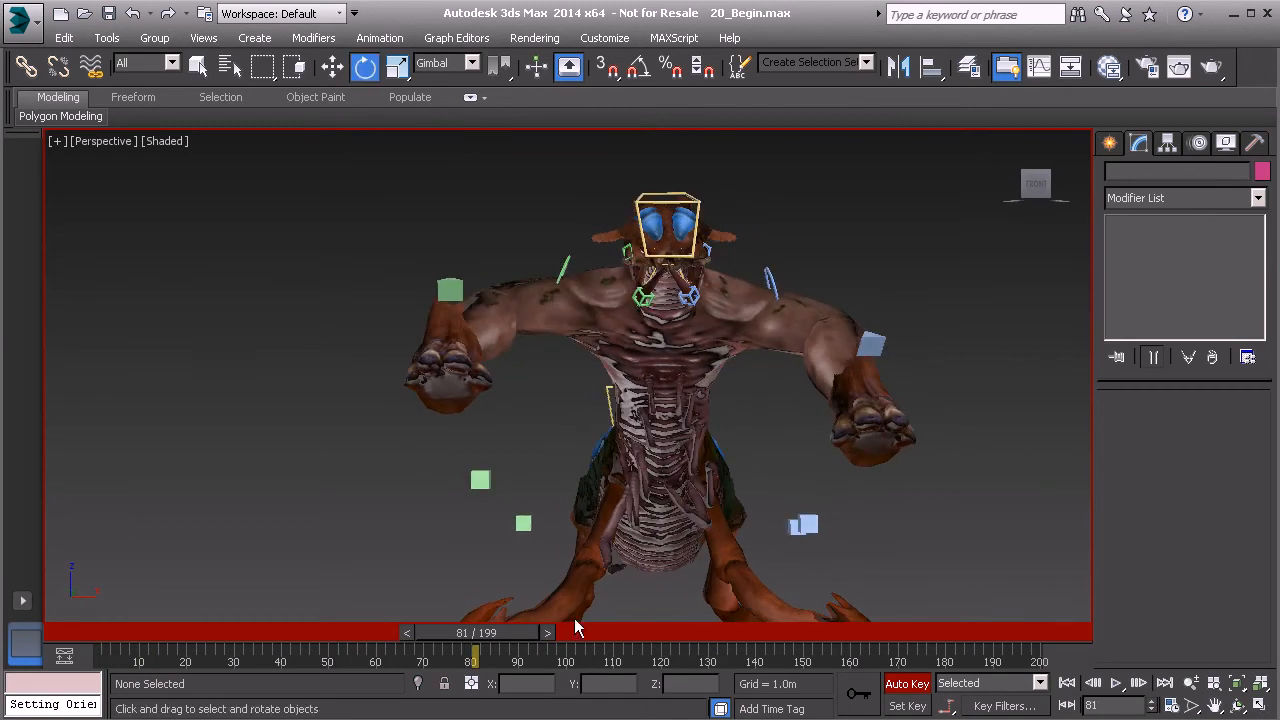
pyautogui.moveTo(519, 643); pyautogui.dragTo(502, 637)
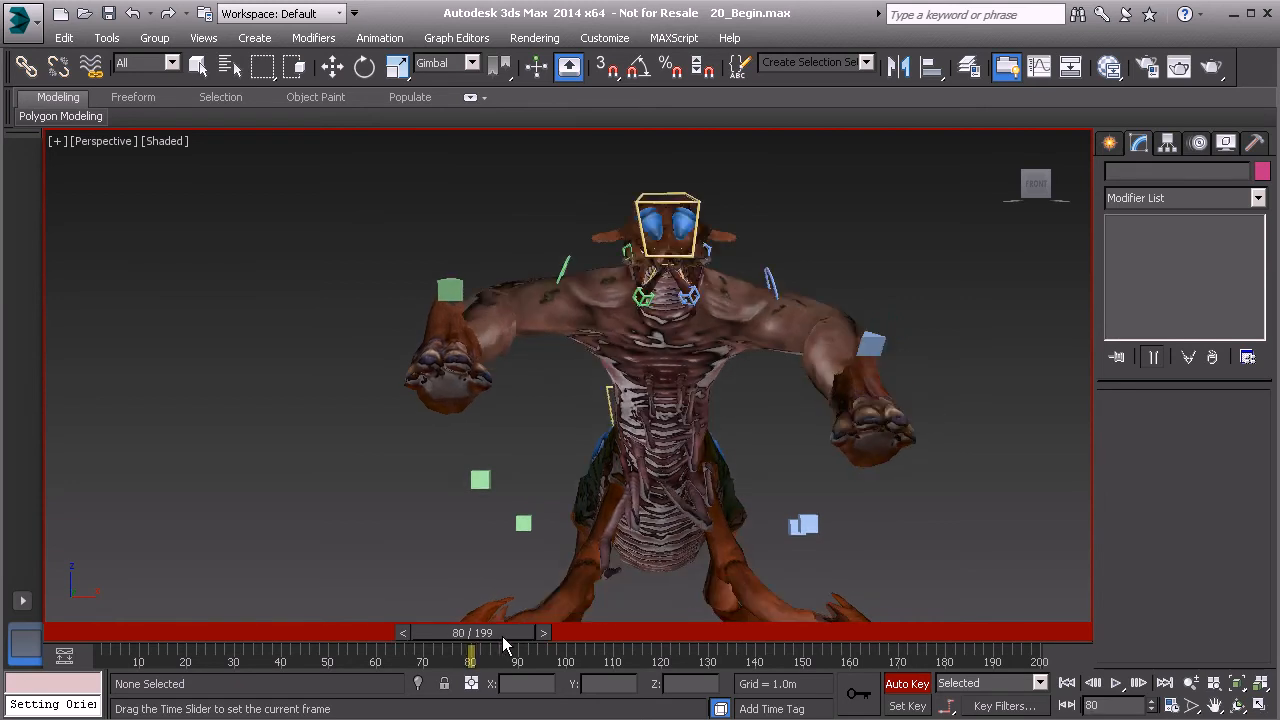
pyautogui.press('e')
pyautogui.click(452, 291)
pyautogui.click(452, 291)
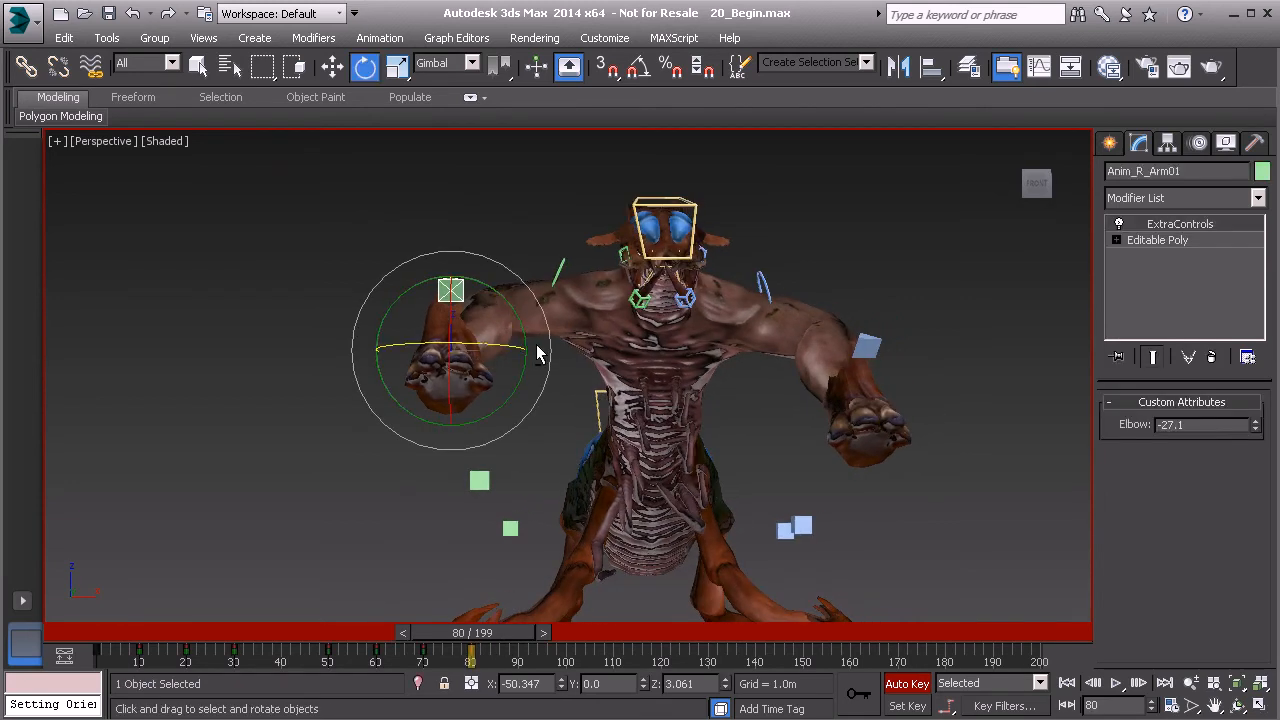
pyautogui.press('w')
pyautogui.keyDown('alt'); pyautogui.moveTo(490, 330); pyautogui.dragTo(494, 345, button='middle'); pyautogui.keyUp('alt')
pyautogui.moveTo(452, 346); pyautogui.dragTo(468, 360)
pyautogui.keyDown('alt'); pyautogui.moveTo(469, 361); pyautogui.dragTo(551, 362, button='middle'); pyautogui.keyUp('alt')
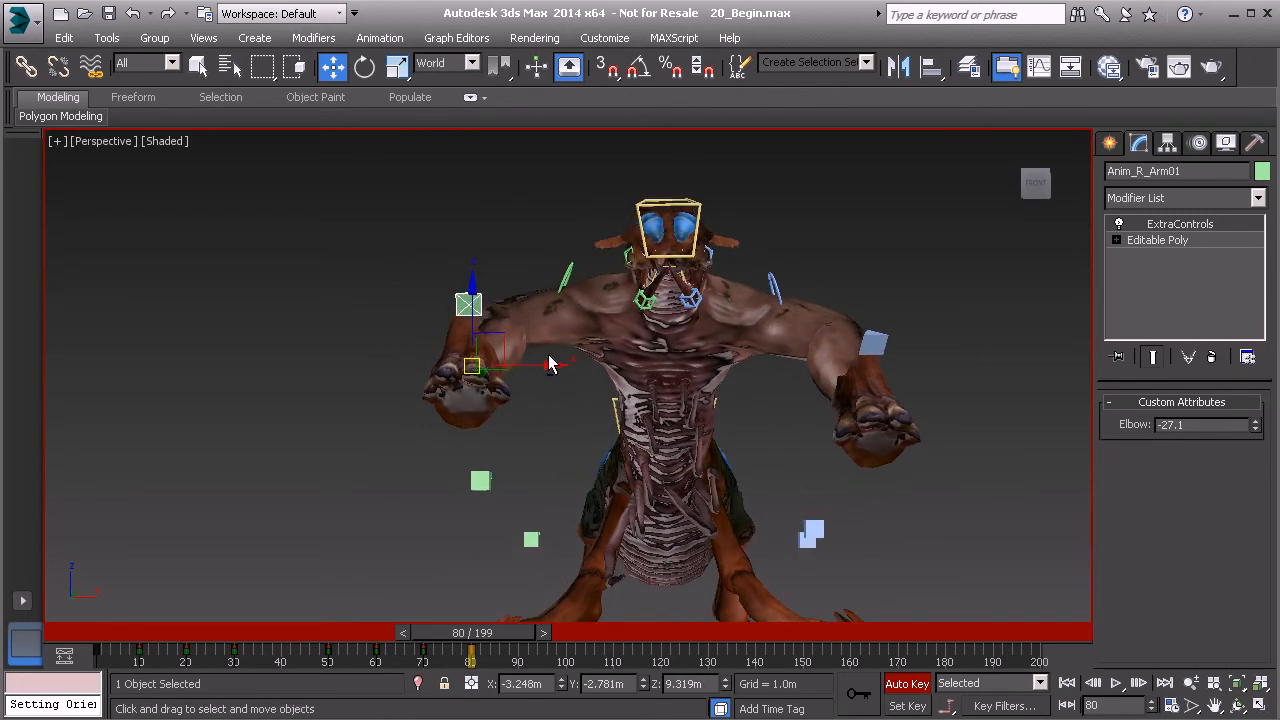
# - Rotate the right arm control to about -3 degrees on Z at frame 80
pyautogui.press('e')
pyautogui.moveTo(538, 368); pyautogui.dragTo(521, 369)
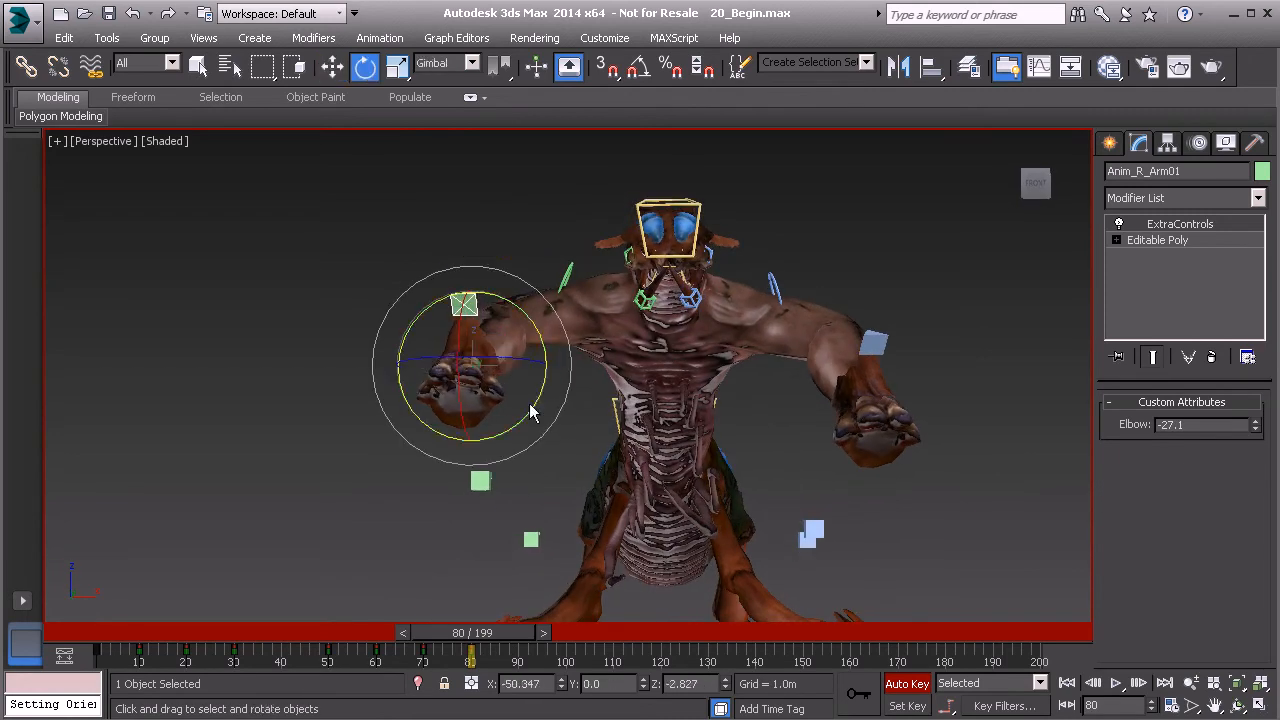
# - Scrub the timeline to review the body motion around frame 80 and return to frame 70
pyautogui.moveTo(499, 636)
pyautogui.mouseDown()
pyautogui.moveTo(485, 636)
pyautogui.moveTo(520, 641)
pyautogui.mouseUp()
pyautogui.keyDown('alt'); pyautogui.moveTo(586, 557); pyautogui.dragTo(716, 370, button='middle'); pyautogui.keyUp('alt')
pyautogui.moveTo(490, 638); pyautogui.dragTo(441, 622)
pyautogui.press('e')
pyautogui.press('z')
pyautogui.moveTo(580, 369); pyautogui.dragTo(584, 391, button='middle')
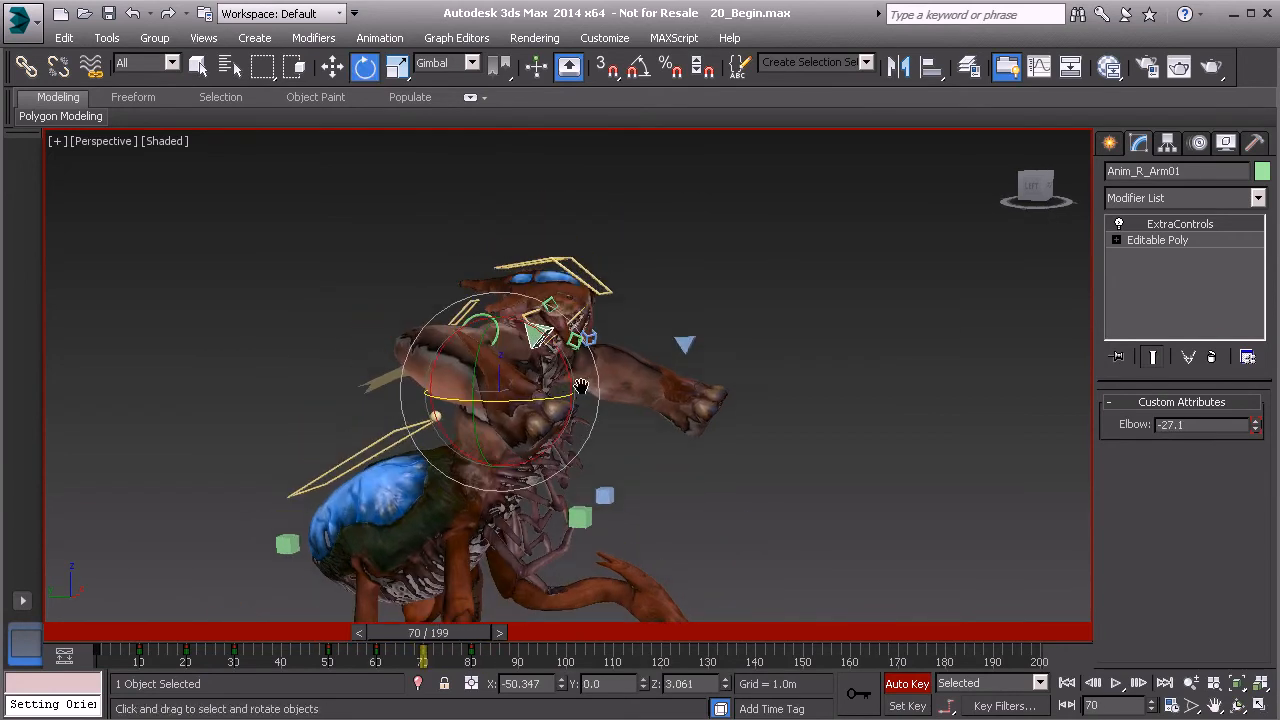
pyautogui.moveTo(460, 638)
pyautogui.mouseDown()
pyautogui.moveTo(400, 633)
pyautogui.moveTo(450, 632)
pyautogui.mouseUp()
pyautogui.moveTo(607, 372); pyautogui.dragTo(704, 379, button='middle')
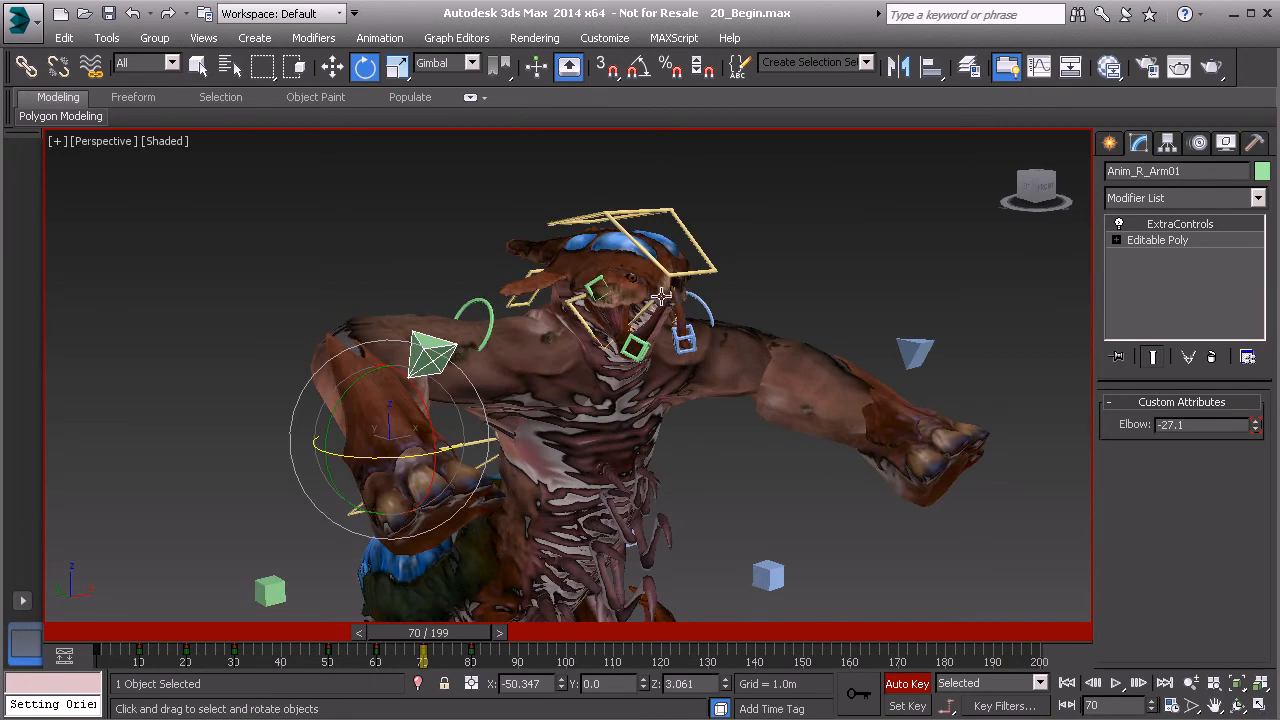
# - Select all four mandible controls and reset them to zero rotation at frame 70
pyautogui.keyDown('alt'); pyautogui.moveTo(594, 296); pyautogui.dragTo(533, 315, button='middle'); pyautogui.keyUp('alt')
pyautogui.scroll(2, 505, 392)
pyautogui.moveTo(505, 392); pyautogui.dragTo(513, 382, button='middle')
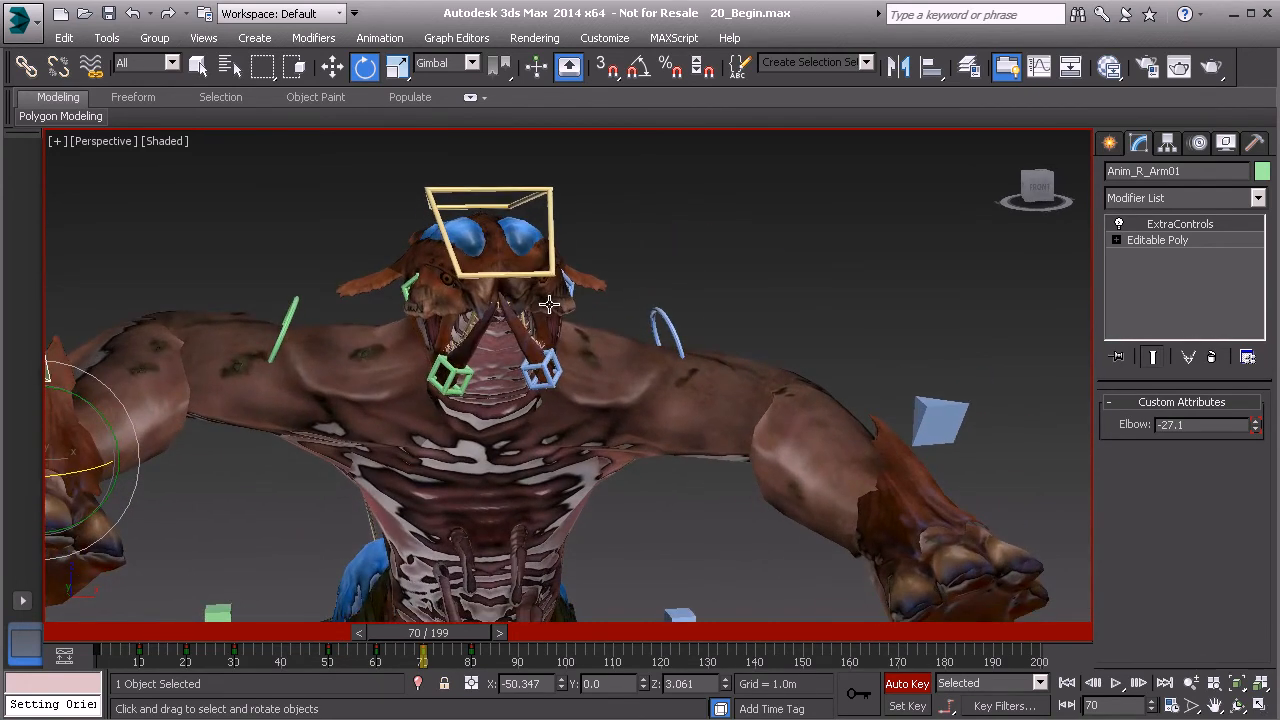
pyautogui.scroll(4, 604, 318)
pyautogui.scroll(-1, 523, 416)
pyautogui.moveTo(618, 265); pyautogui.dragTo(617, 361, button='middle')
pyautogui.keyDown('alt'); pyautogui.moveTo(680, 274); pyautogui.dragTo(648, 275, button='middle'); pyautogui.keyUp('alt')
pyautogui.scroll(-4, 682, 281)
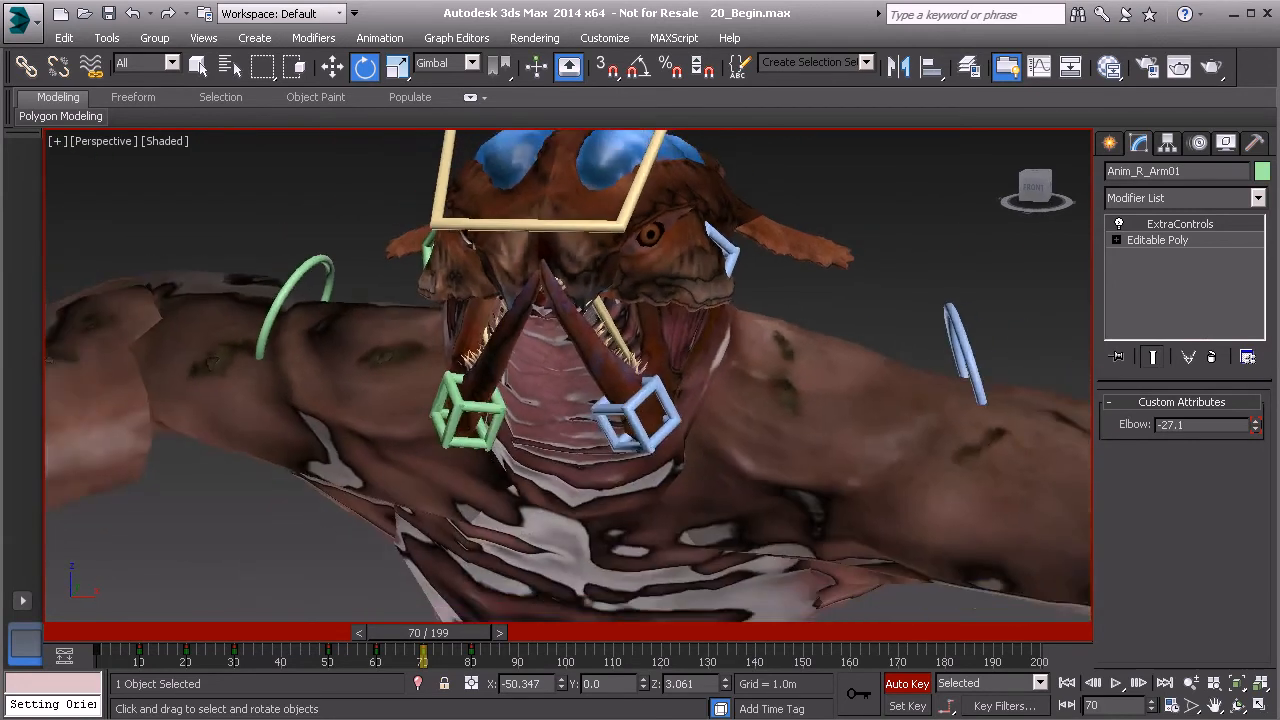
pyautogui.click(728, 252)
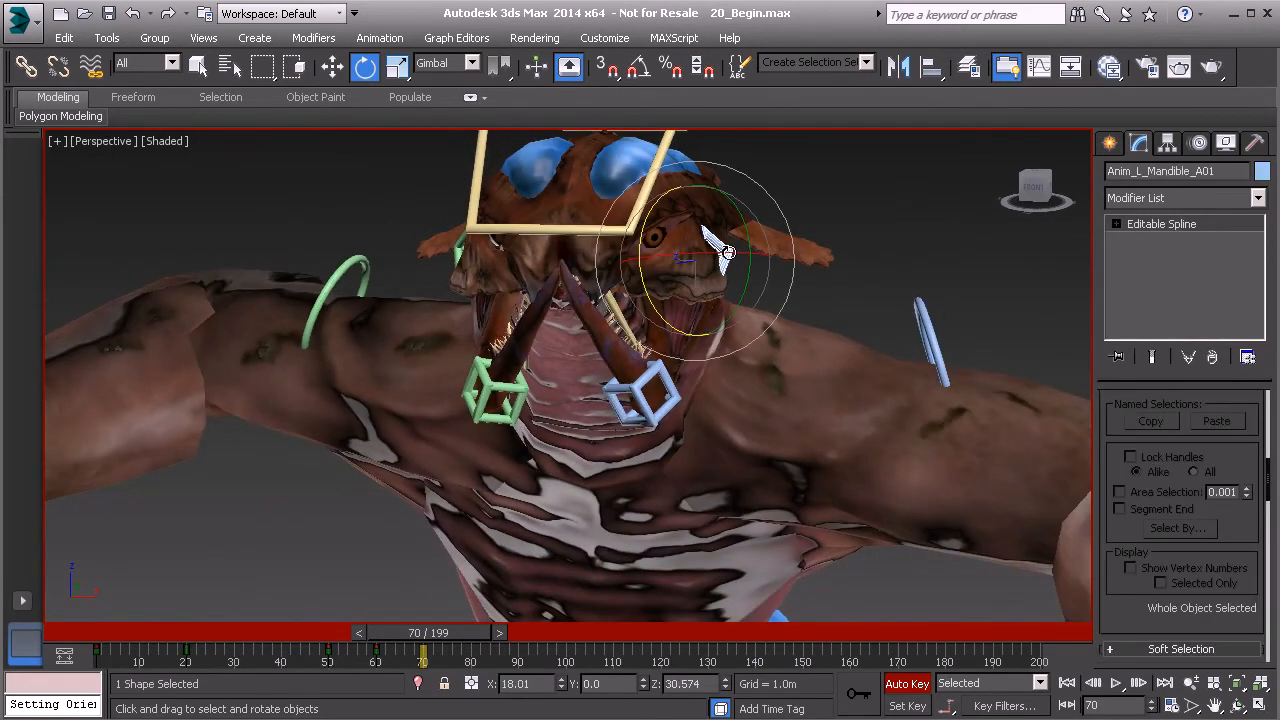
pyautogui.keyDown('ctrl'); pyautogui.click(631, 395); pyautogui.keyUp('ctrl')
pyautogui.keyDown('alt'); pyautogui.moveTo(631, 395); pyautogui.dragTo(426, 258, button='middle'); pyautogui.keyUp('alt')
pyautogui.keyDown('ctrl'); pyautogui.click(507, 389); pyautogui.keyUp('ctrl')
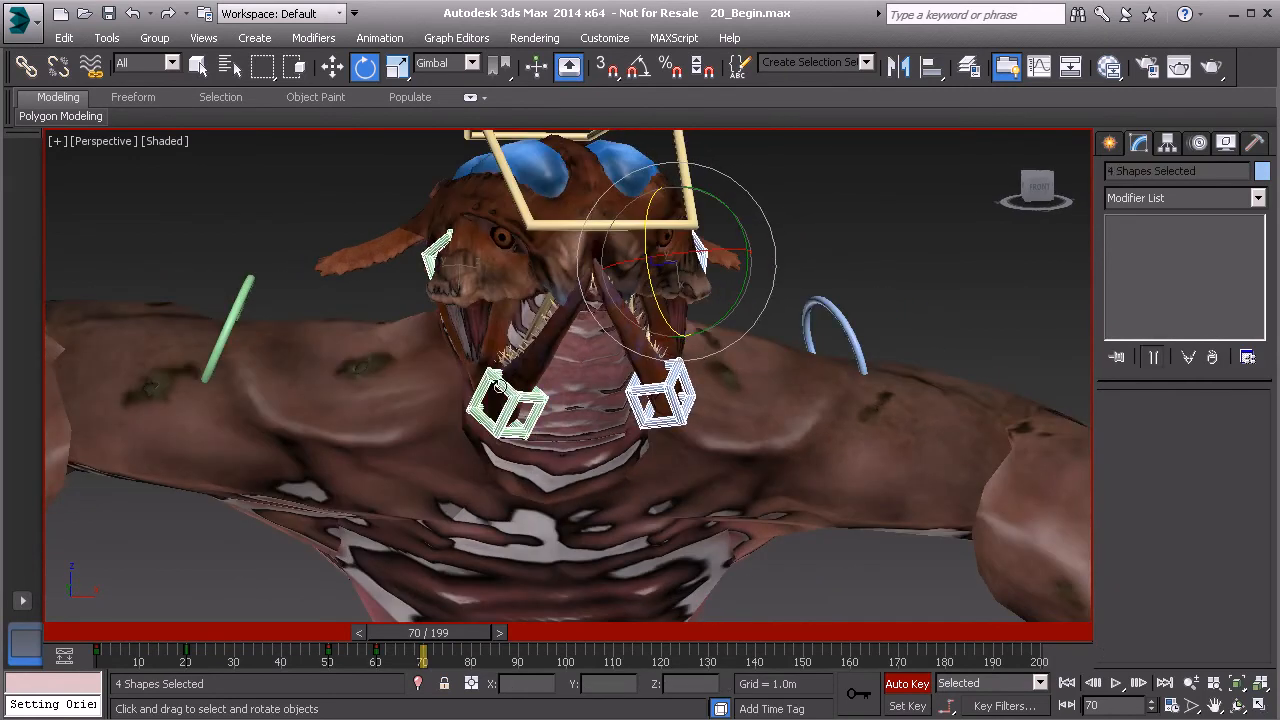
pyautogui.rightClick(267, 188)
pyautogui.click(219, 146)
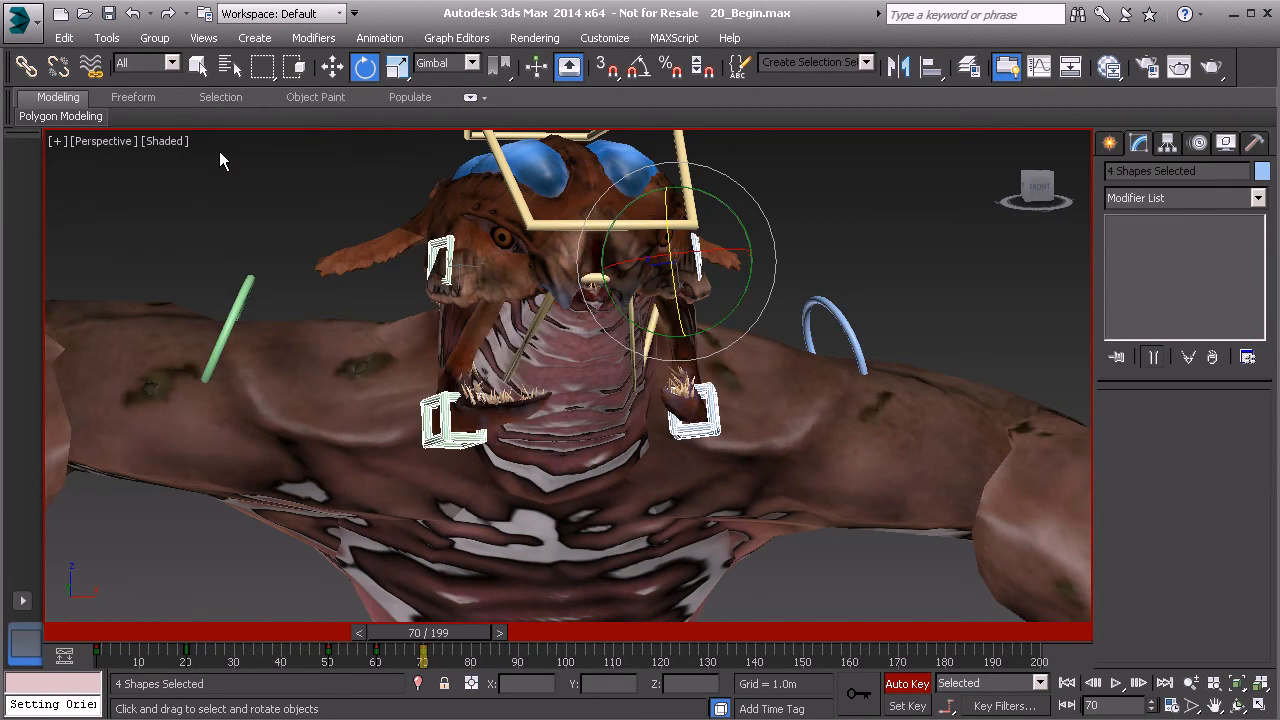
# - Rotate the jaw control to about 12 degrees on X at frame 70
pyautogui.keyDown('alt'); pyautogui.moveTo(597, 367); pyautogui.dragTo(596, 341, button='middle'); pyautogui.keyUp('alt')
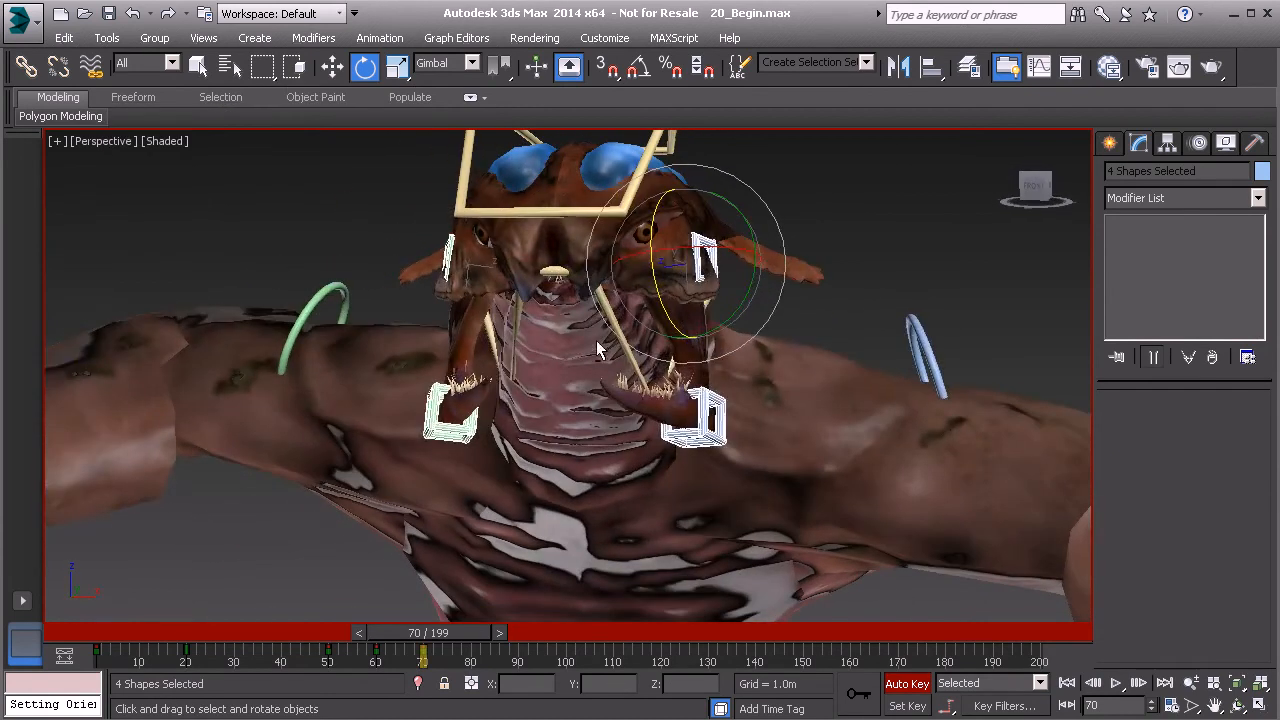
pyautogui.click(612, 322)
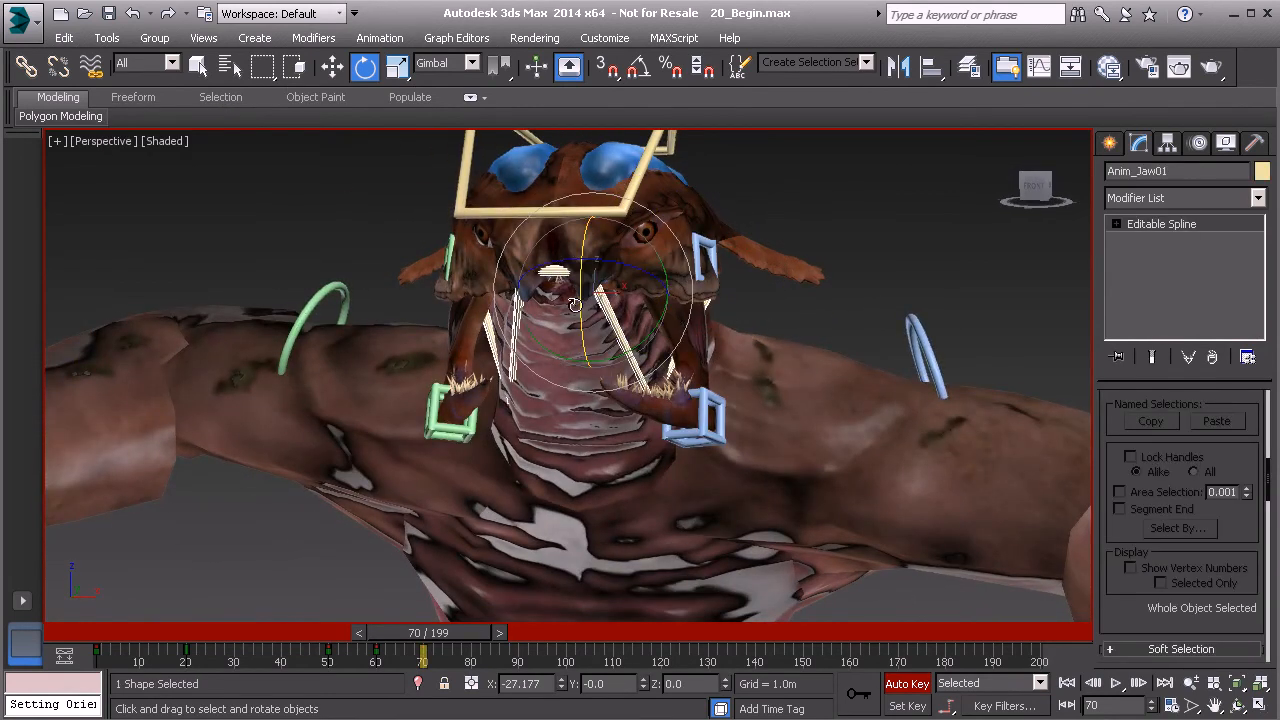
pyautogui.moveTo(583, 305); pyautogui.dragTo(591, 383)
pyautogui.moveTo(461, 638)
pyautogui.mouseDown()
pyautogui.moveTo(447, 631)
pyautogui.moveTo(463, 633)
pyautogui.mouseUp()
pyautogui.keyDown('alt'); pyautogui.moveTo(560, 380); pyautogui.dragTo(664, 338, button='middle'); pyautogui.keyUp('alt')
pyautogui.scroll(-7, 664, 338)
pyautogui.scroll(-1, 664, 338)
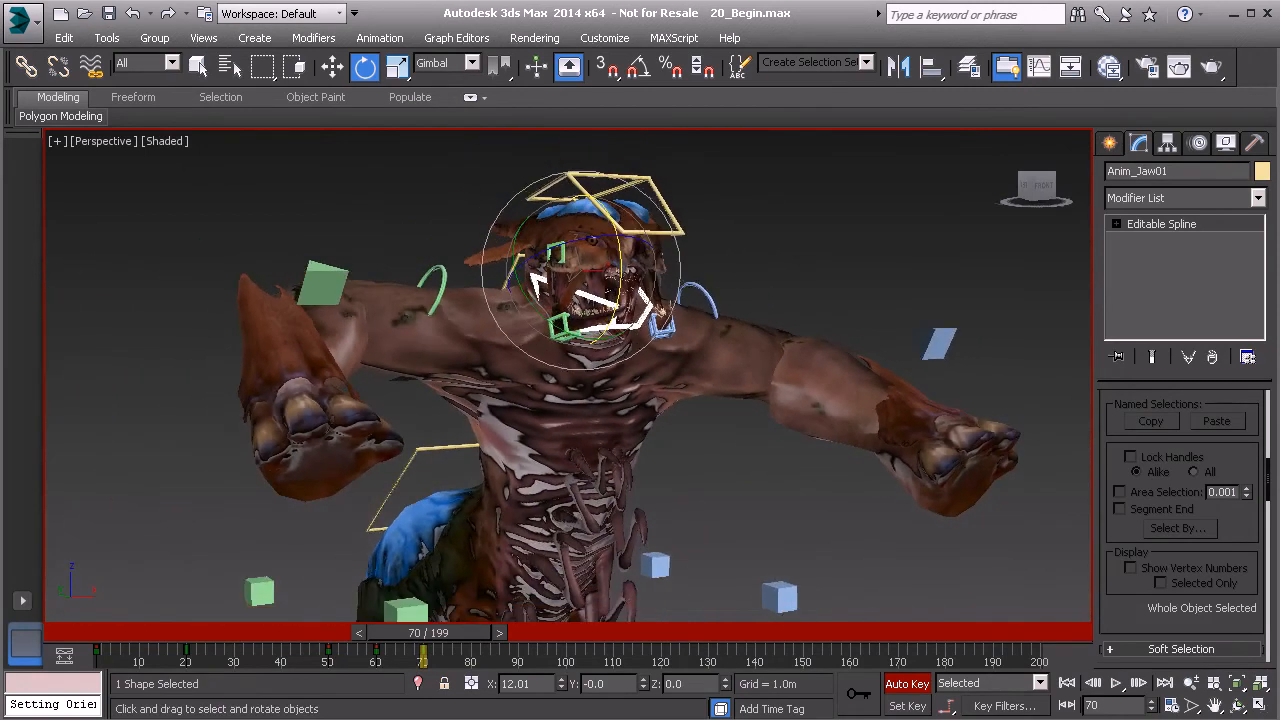
# - Advance to frame 80 and rotate the jaw control to about 13.5 degrees on X
pyautogui.moveTo(463, 638); pyautogui.dragTo(472, 636)
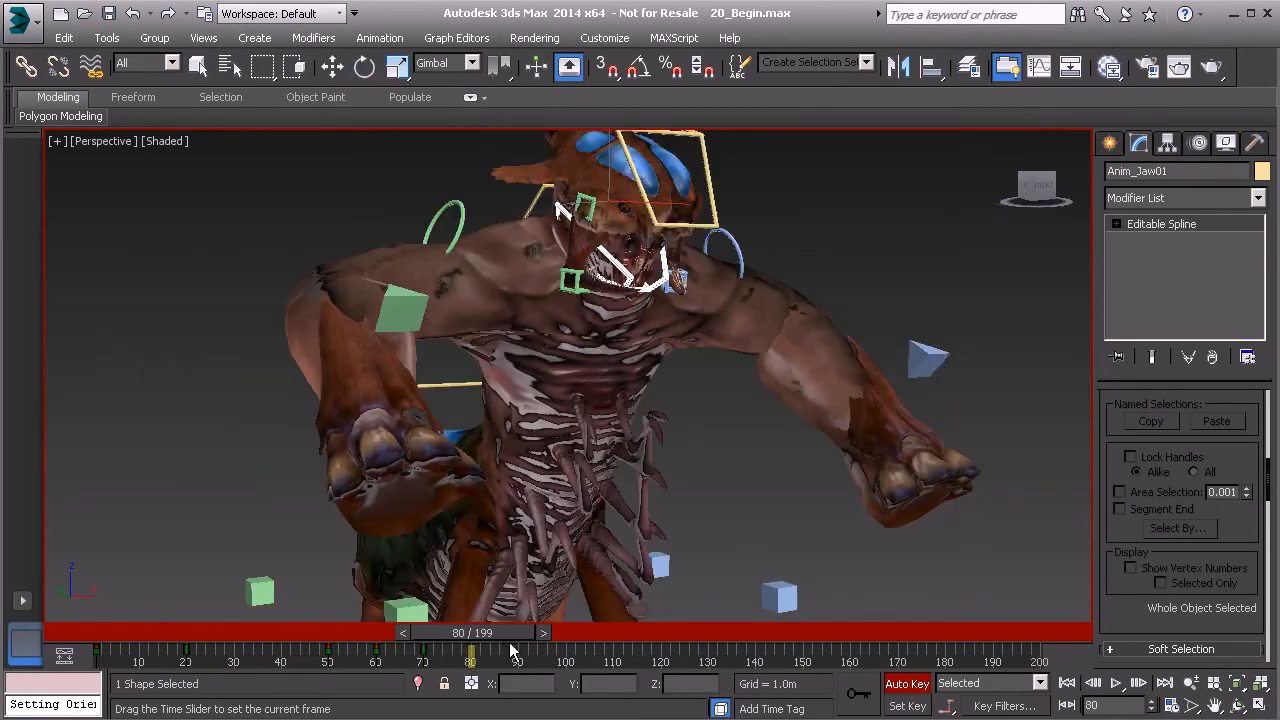
pyautogui.moveTo(625, 415); pyautogui.dragTo(628, 433, button='middle')
pyautogui.scroll(4, 628, 433)
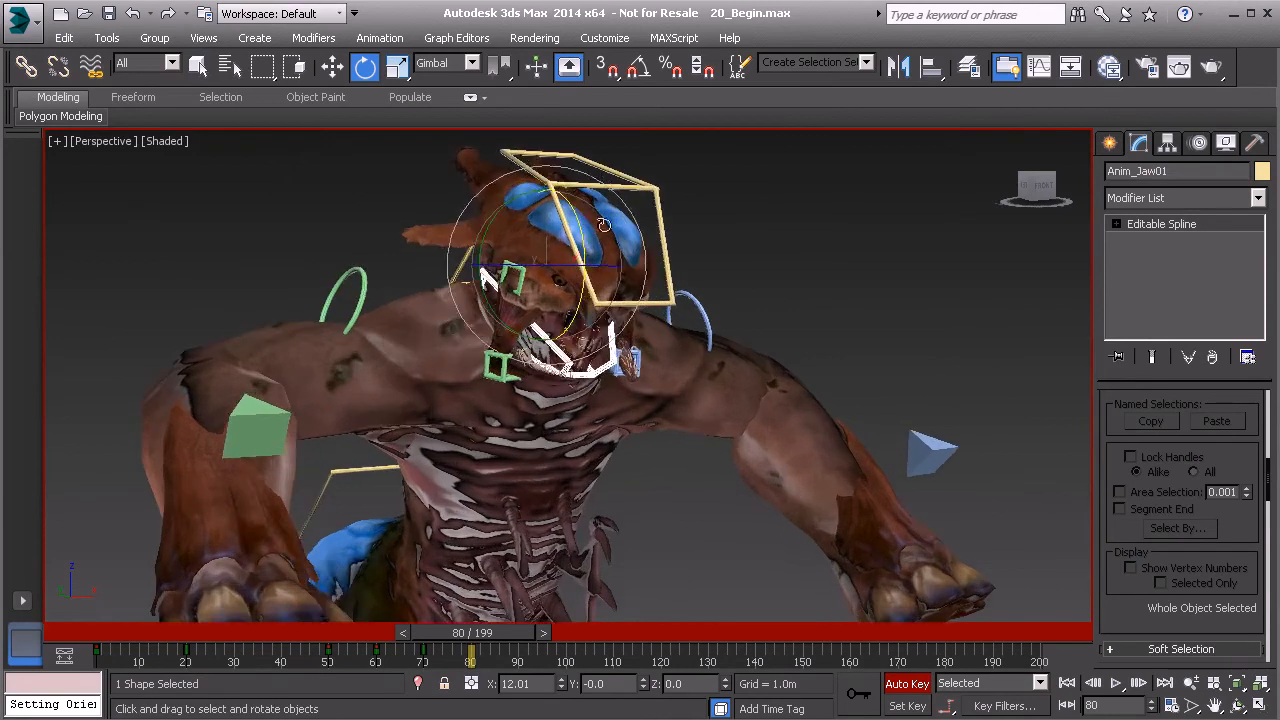
pyautogui.keyDown('alt'); pyautogui.moveTo(555, 213); pyautogui.dragTo(567, 263, button='middle'); pyautogui.keyUp('alt')
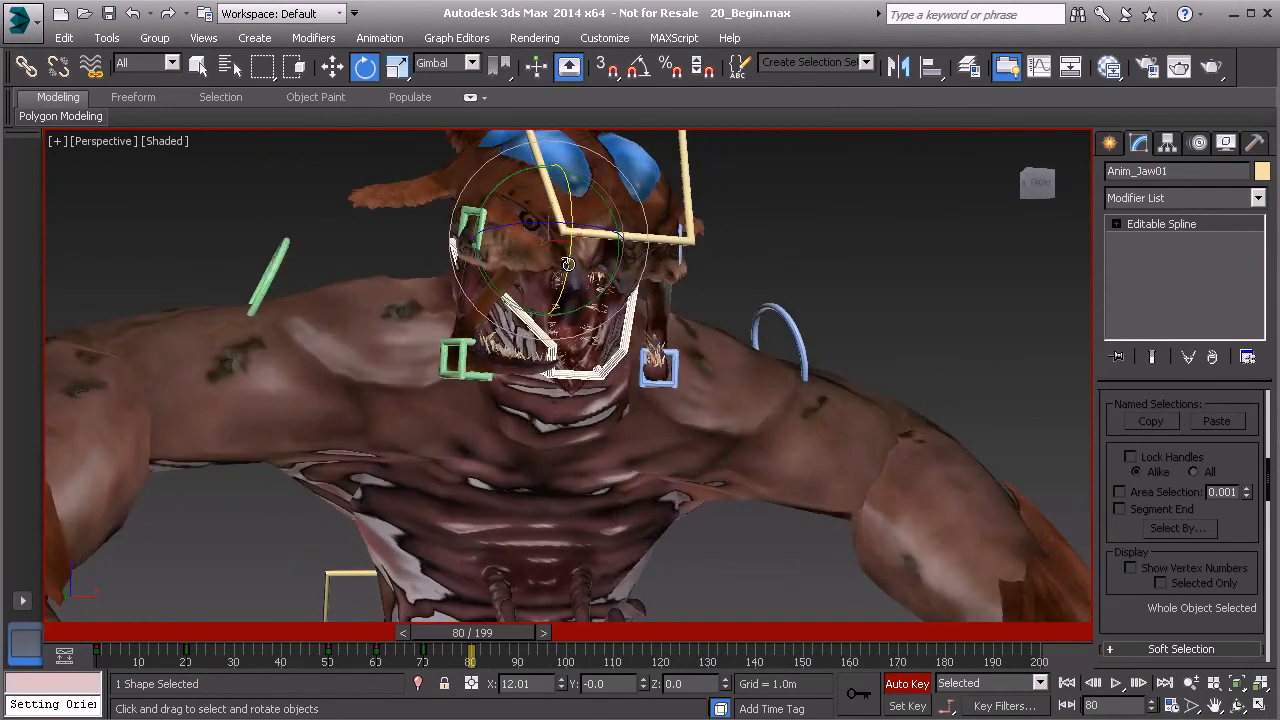
pyautogui.moveTo(571, 259); pyautogui.dragTo(571, 261)
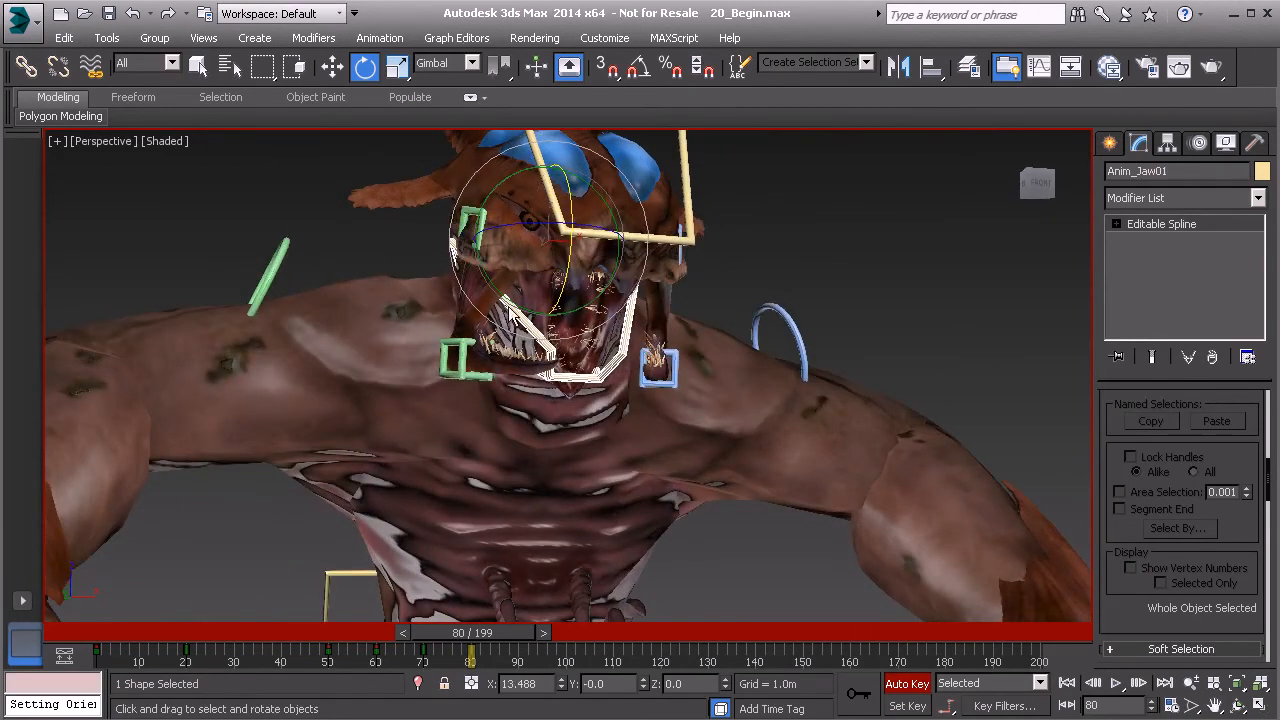
pyautogui.keyDown('alt'); pyautogui.moveTo(570, 335); pyautogui.dragTo(601, 298, button='middle'); pyautogui.keyUp('alt')
# - Rotate the right and left upper mandible controls at frame 80
pyautogui.click(462, 242)
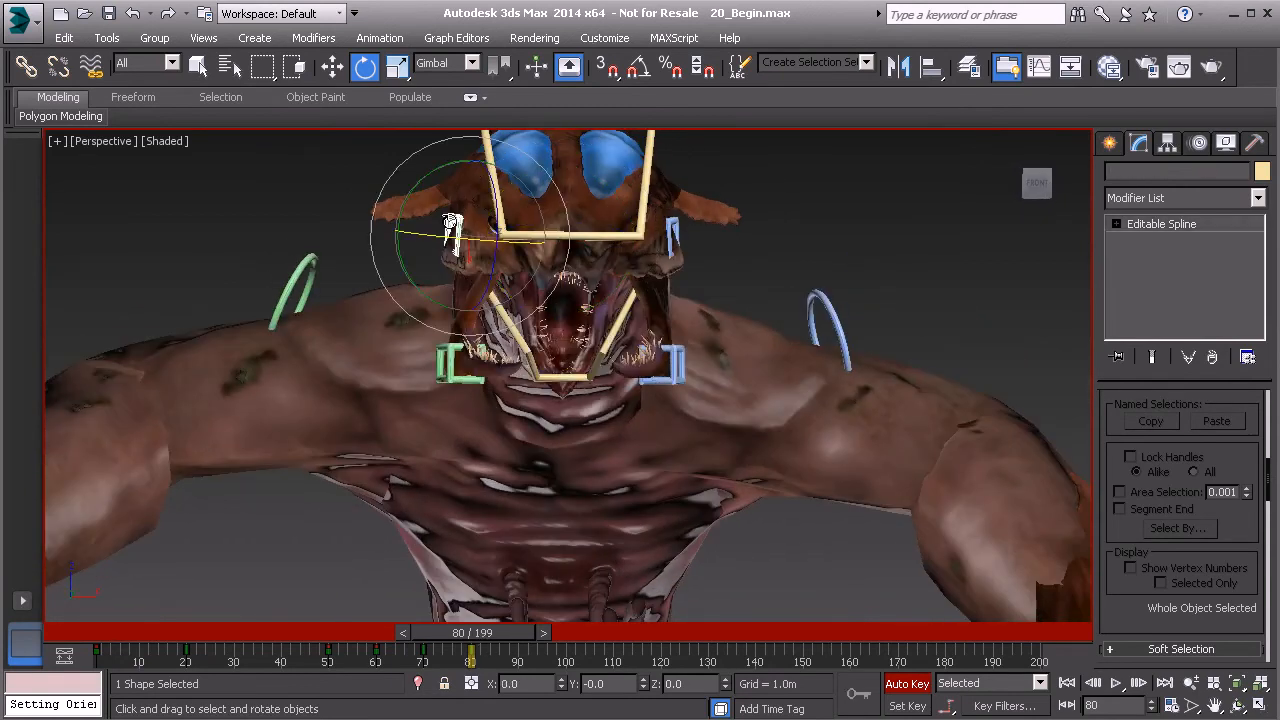
pyautogui.keyDown('alt'); pyautogui.moveTo(464, 244); pyautogui.dragTo(516, 232, button='middle'); pyautogui.keyUp('alt')
pyautogui.moveTo(516, 232); pyautogui.dragTo(518, 241)
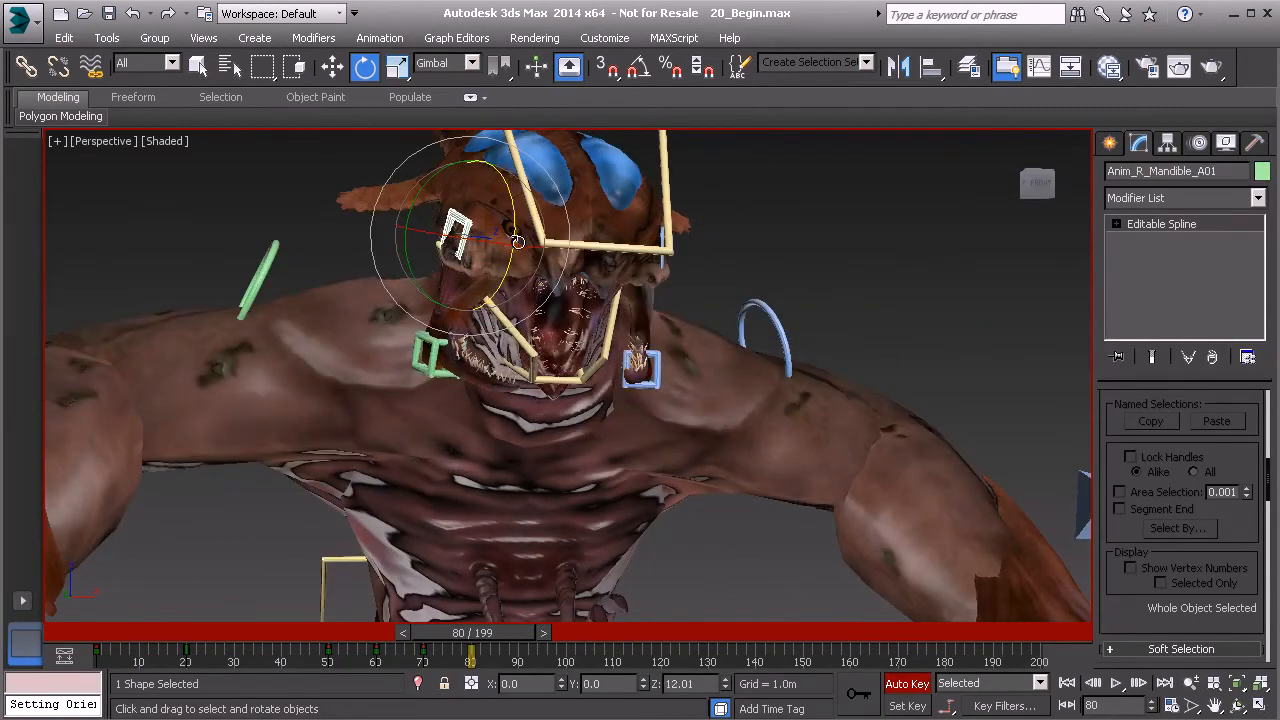
pyautogui.moveTo(423, 199); pyautogui.dragTo(432, 212)
pyautogui.keyDown('alt'); pyautogui.moveTo(600, 260); pyautogui.dragTo(675, 230, button='middle'); pyautogui.keyUp('alt')
pyautogui.click(675, 230)
pyautogui.moveTo(722, 200); pyautogui.dragTo(718, 177)
# - Rotate the lower mandible controls at frame 80 to about -9 degrees on Z for the left and 8.5 for the right
pyautogui.click(703, 337)
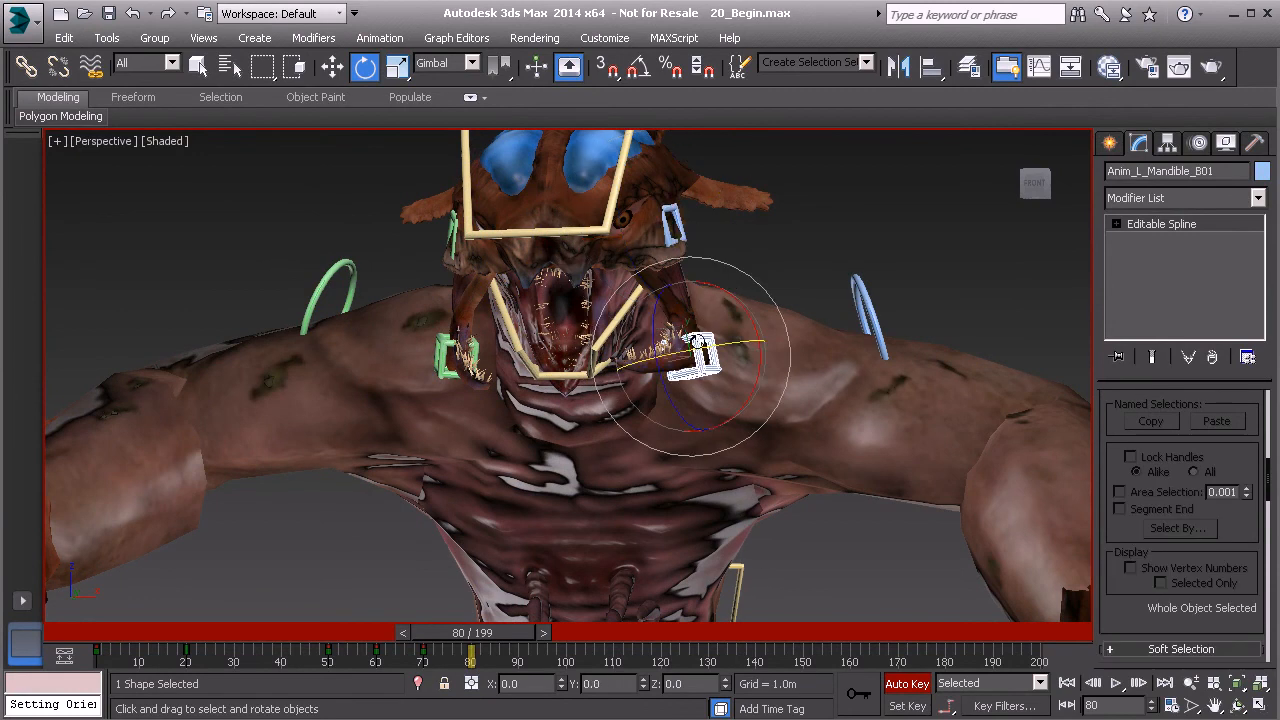
pyautogui.moveTo(663, 380); pyautogui.dragTo(605, 377)
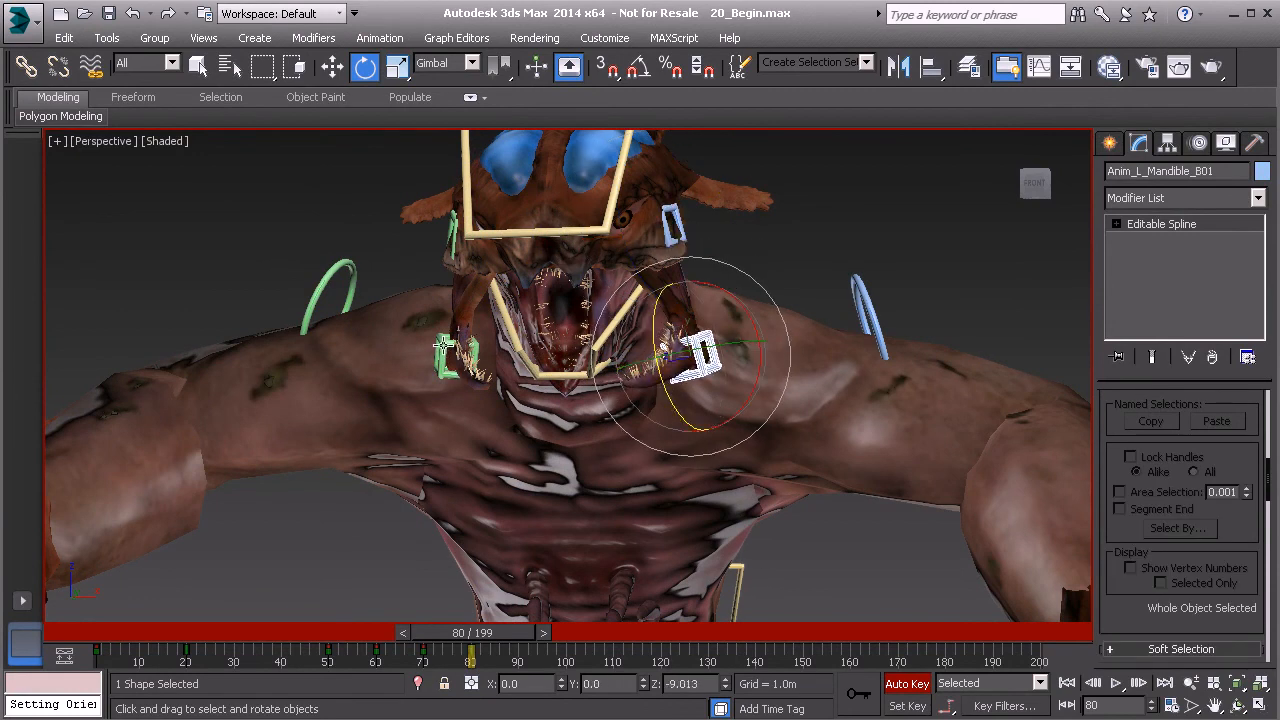
pyautogui.click(441, 346)
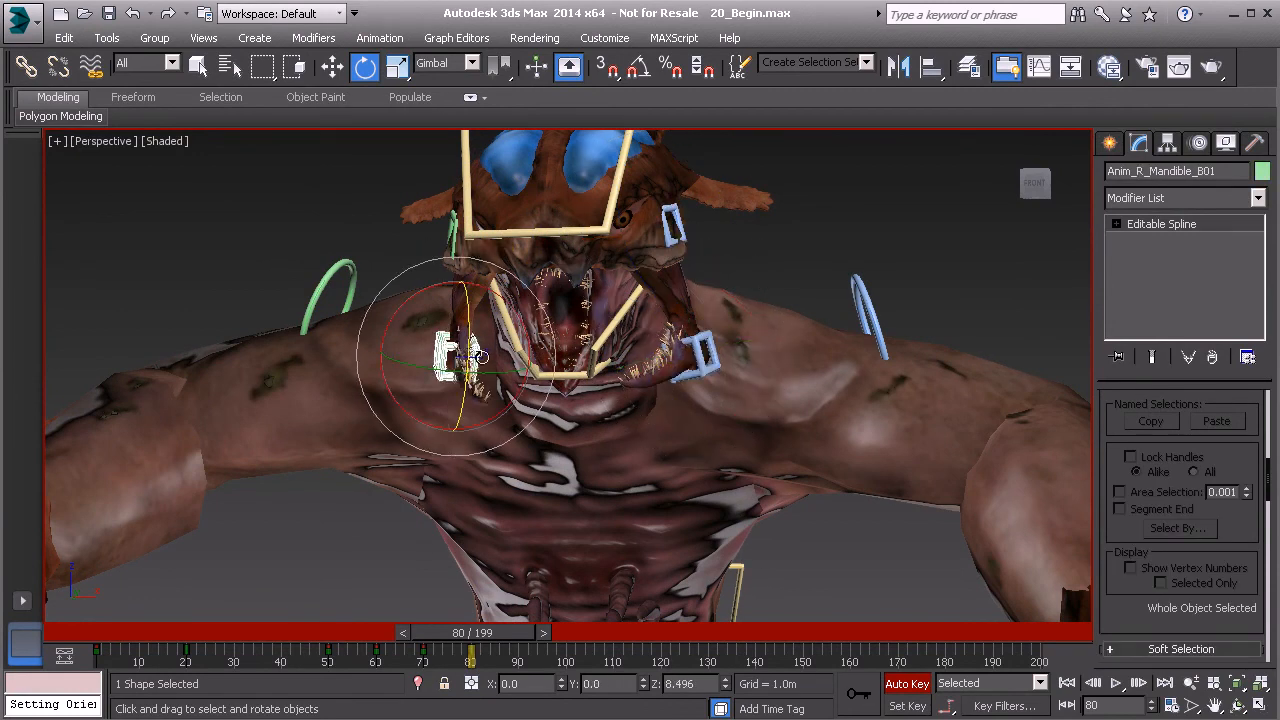
# - Scrub the timeline to frame 84 and examine the whole creature's pose from the side
pyautogui.keyDown('alt'); pyautogui.moveTo(620, 362); pyautogui.dragTo(659, 362, button='middle'); pyautogui.keyUp('alt')
pyautogui.keyDown('alt'); pyautogui.moveTo(683, 278); pyautogui.dragTo(595, 404, button='middle'); pyautogui.keyUp('alt')
pyautogui.moveTo(486, 632)
pyautogui.mouseDown()
pyautogui.moveTo(445, 640)
pyautogui.moveTo(504, 648)
pyautogui.mouseUp()
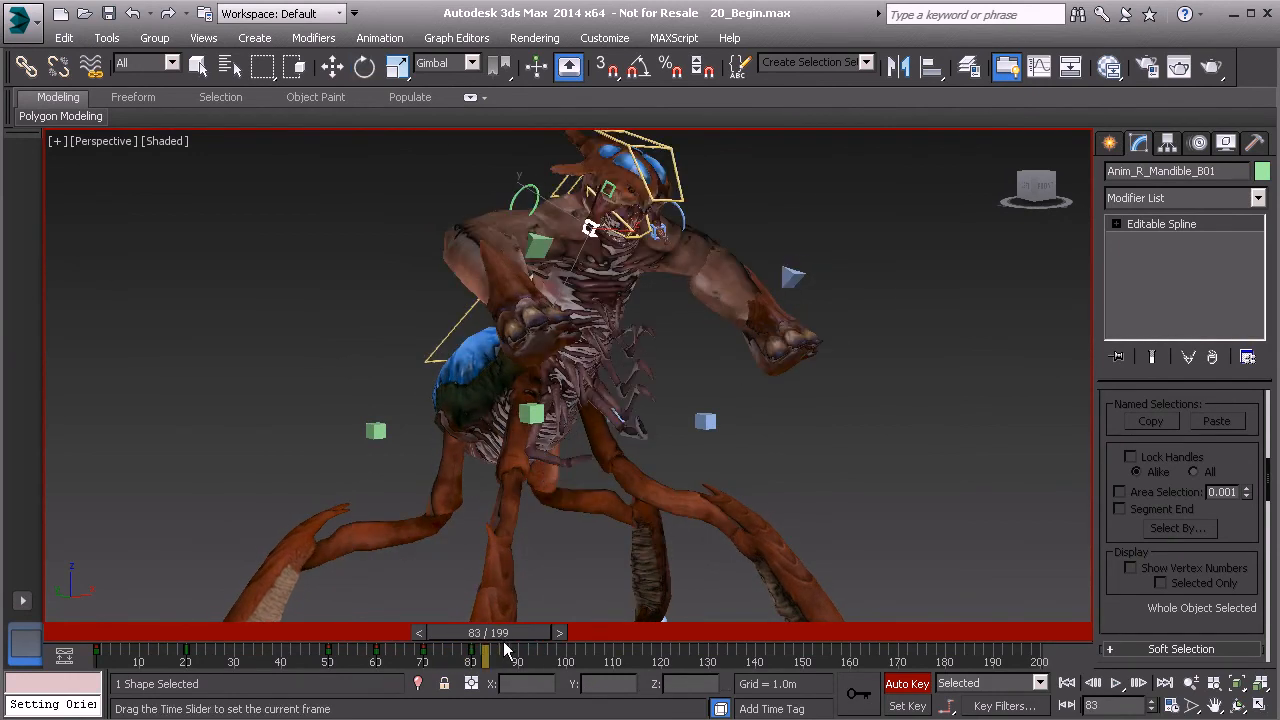
pyautogui.keyDown('alt'); pyautogui.moveTo(628, 363); pyautogui.dragTo(634, 374, button='middle'); pyautogui.keyUp('alt')
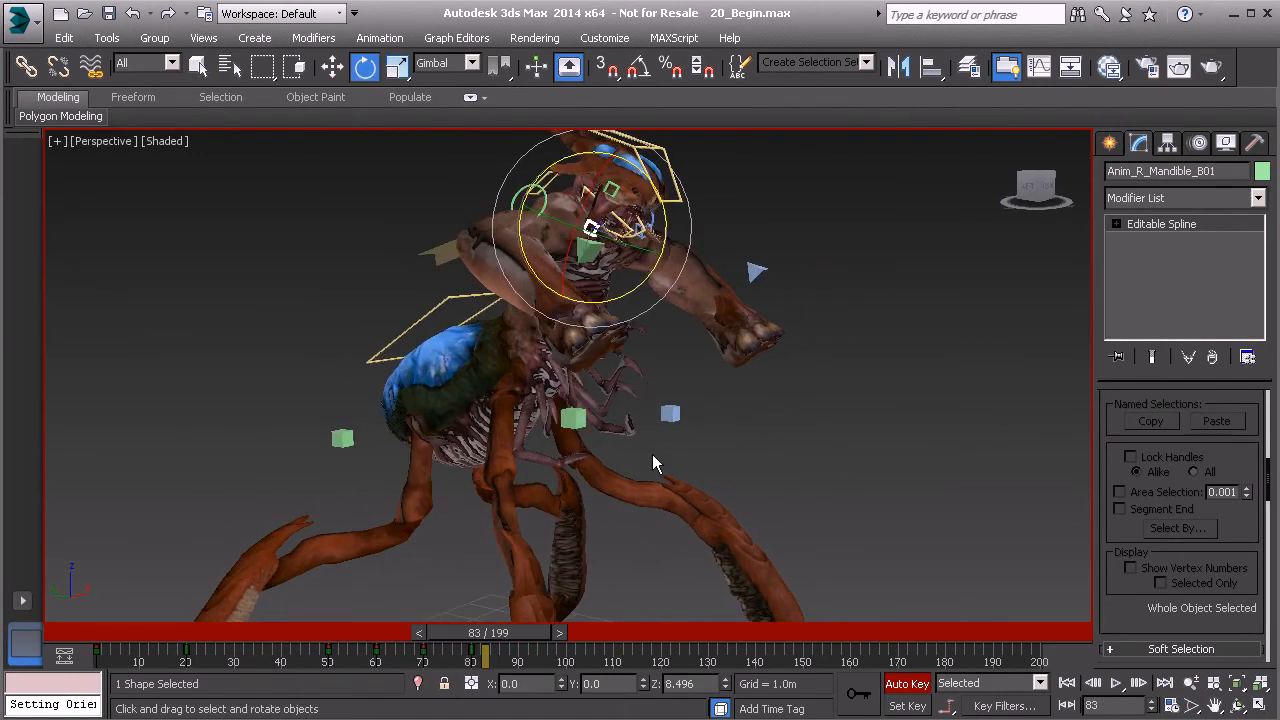
pyautogui.moveTo(652, 441); pyautogui.dragTo(672, 447, button='middle')
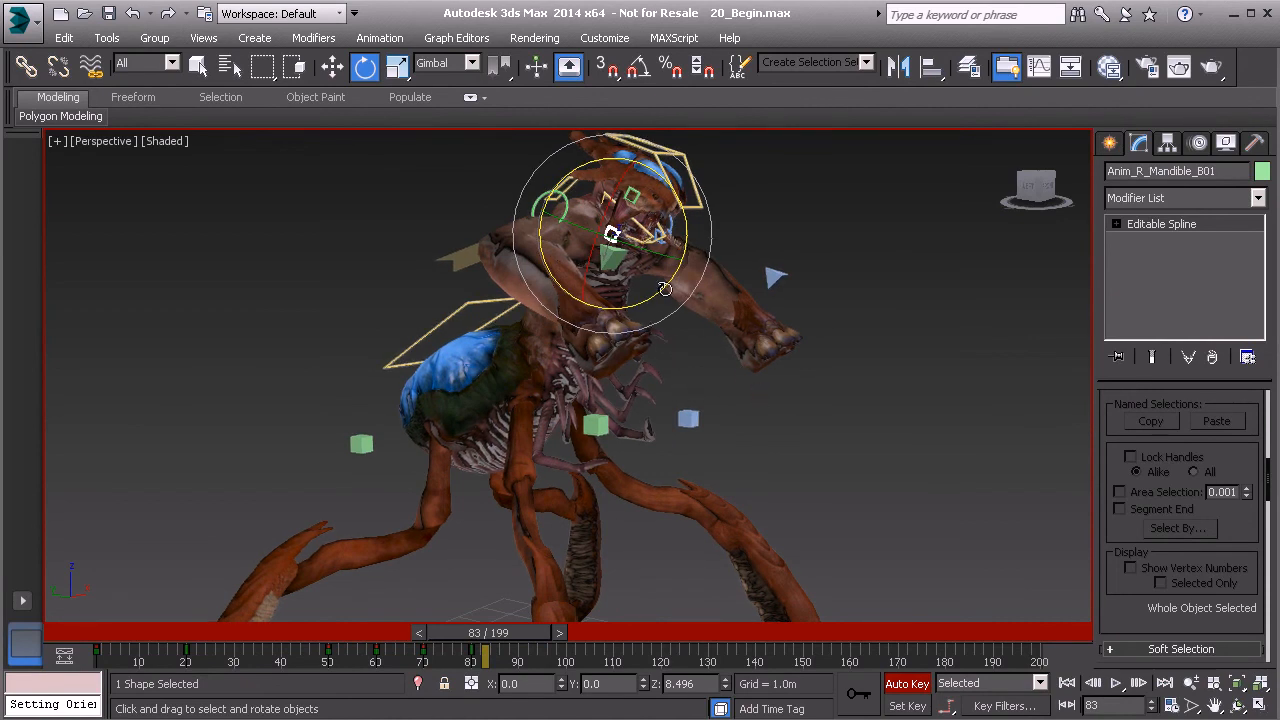
pyautogui.moveTo(513, 633)
pyautogui.mouseDown()
pyautogui.moveTo(425, 633)
pyautogui.moveTo(528, 633)
pyautogui.moveTo(517, 633)
pyautogui.mouseUp()
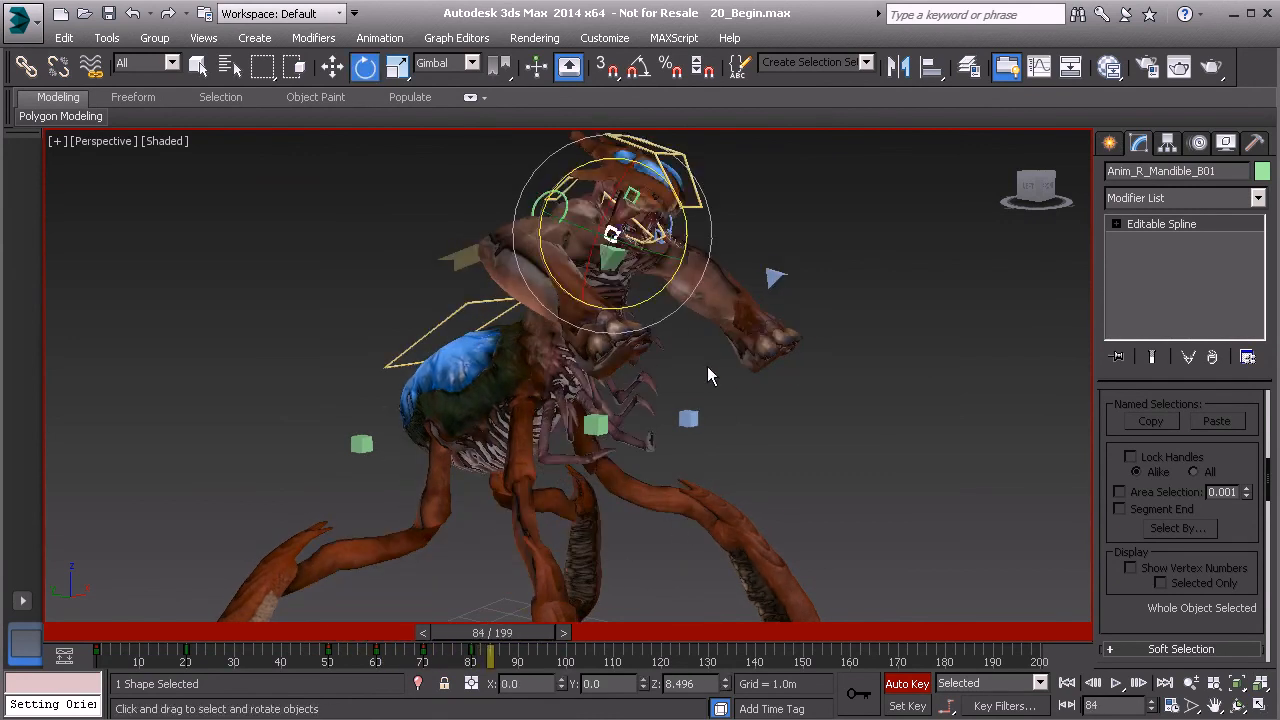